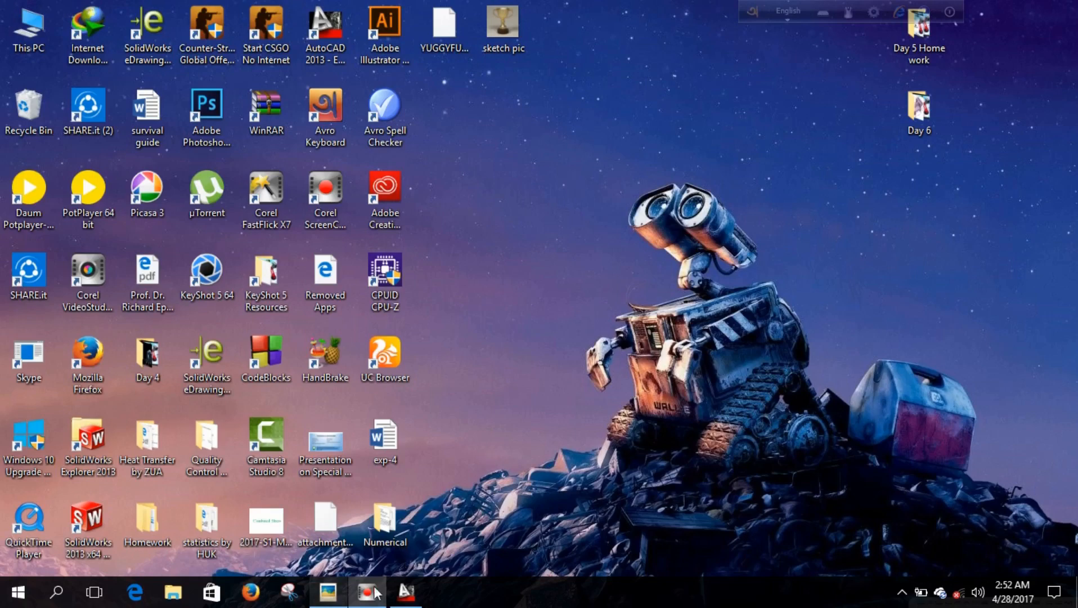
Examine the trophy's shape in the reference picture sketch pic.jpg and switch to AutoCAD.
left_click(328, 595)
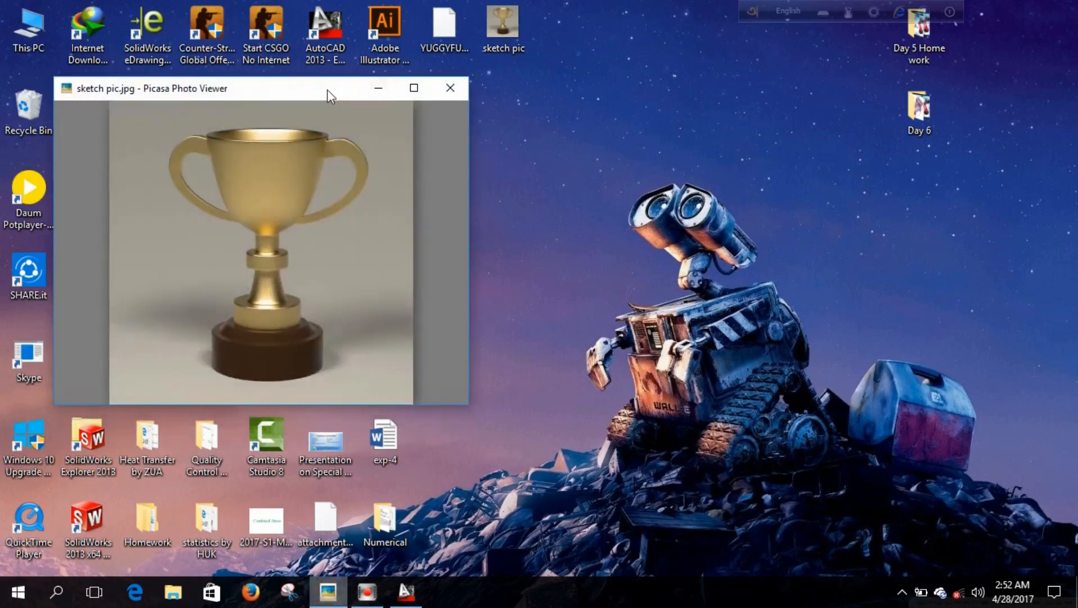
left_click_drag(328, 91, 414, 91)
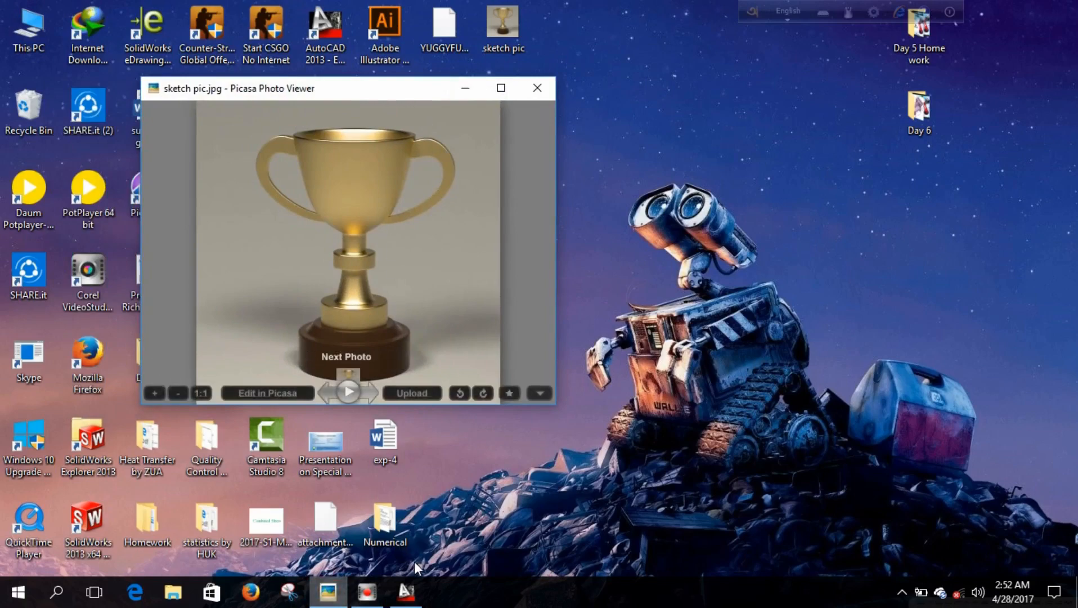
left_click(405, 591)
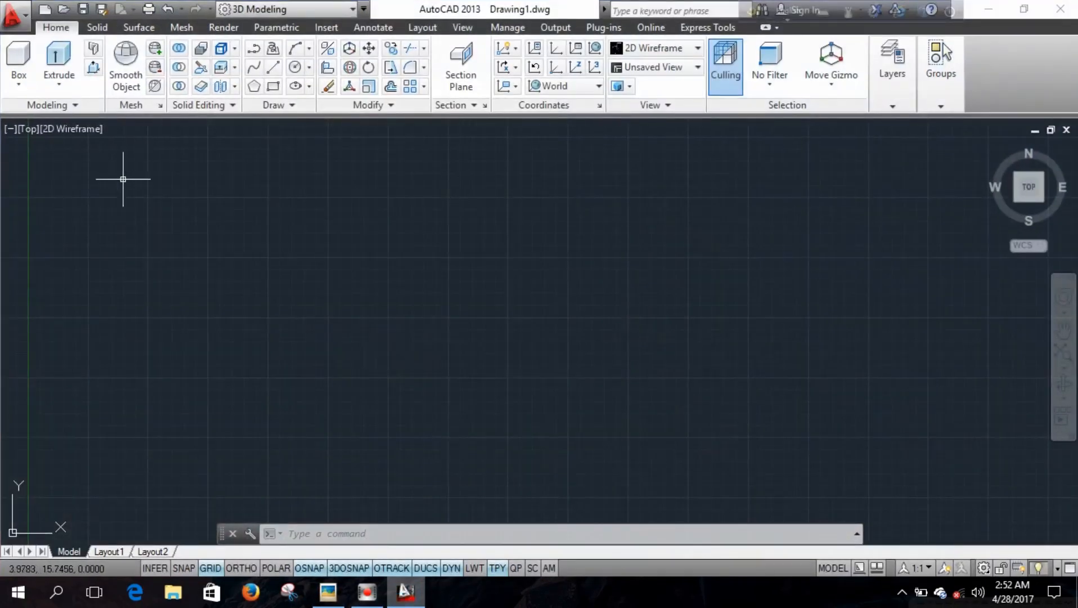
left_click(333, 598)
left_click_drag(361, 94, 371, 94)
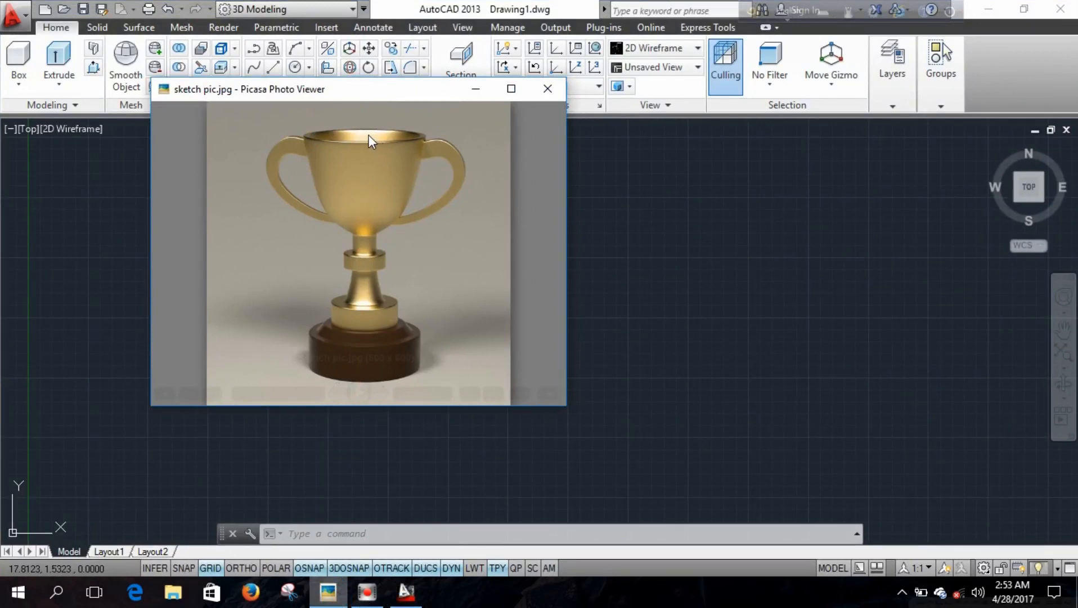
left_click(461, 92)
Configure the drawing units with Inches as the insertion scale and a decimal length precision of 0.0.
left_click(324, 532)
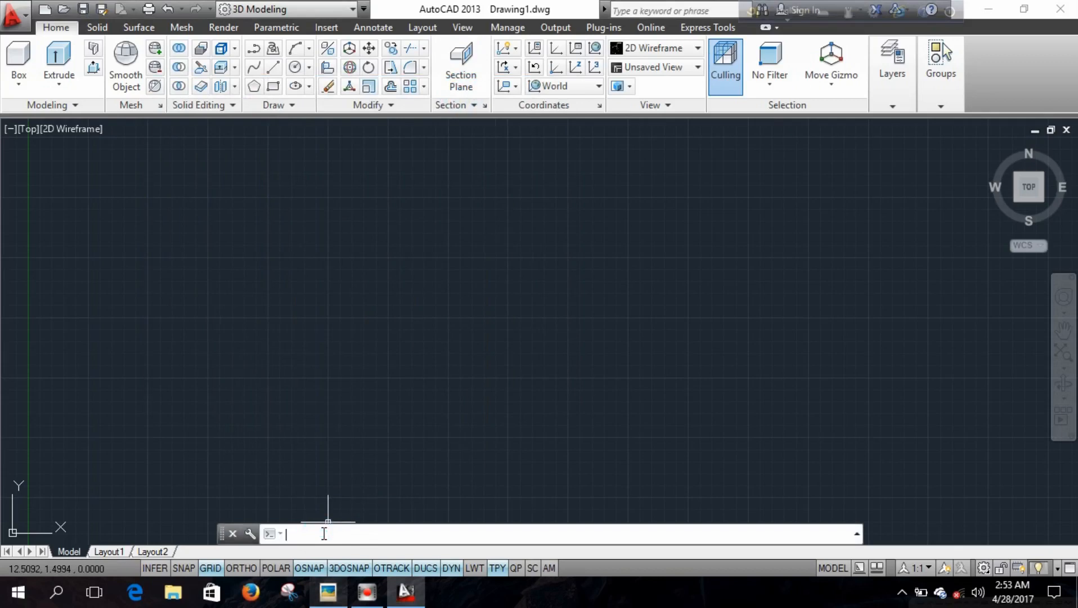
type("units")
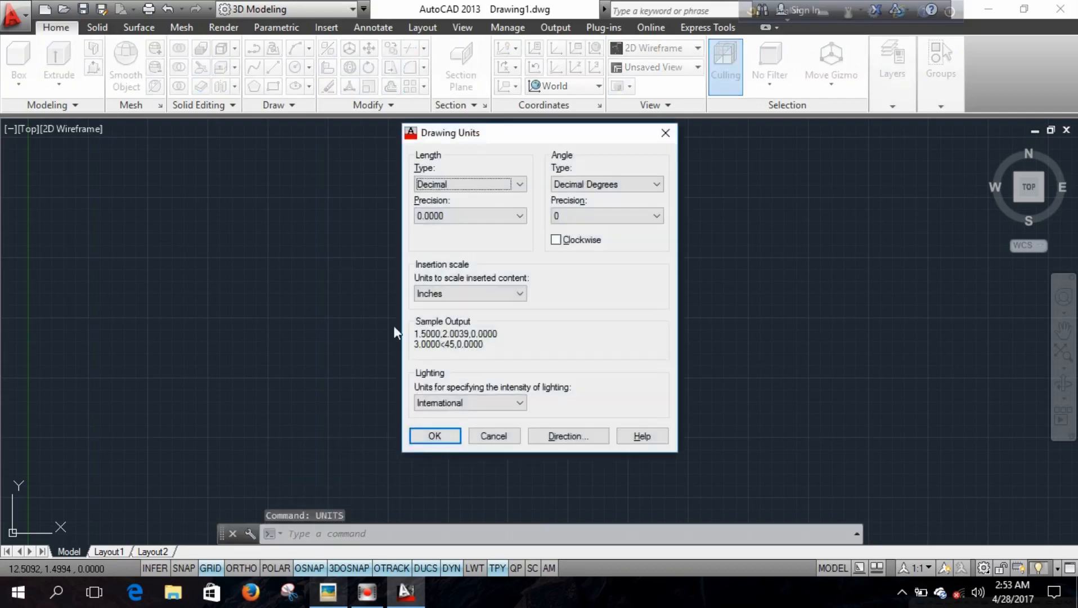
left_click(491, 293)
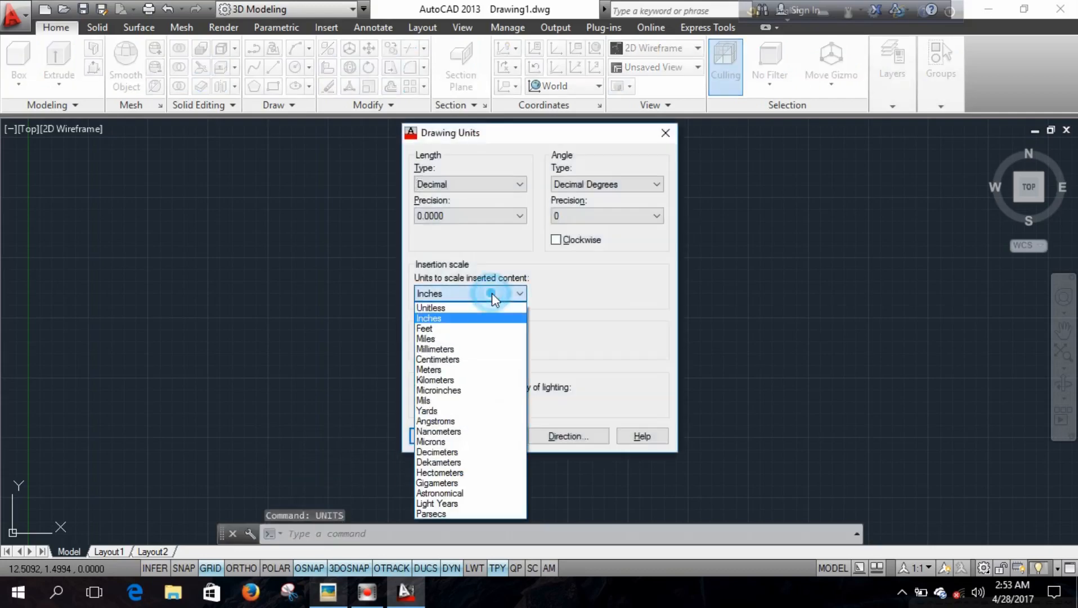
left_click(451, 319)
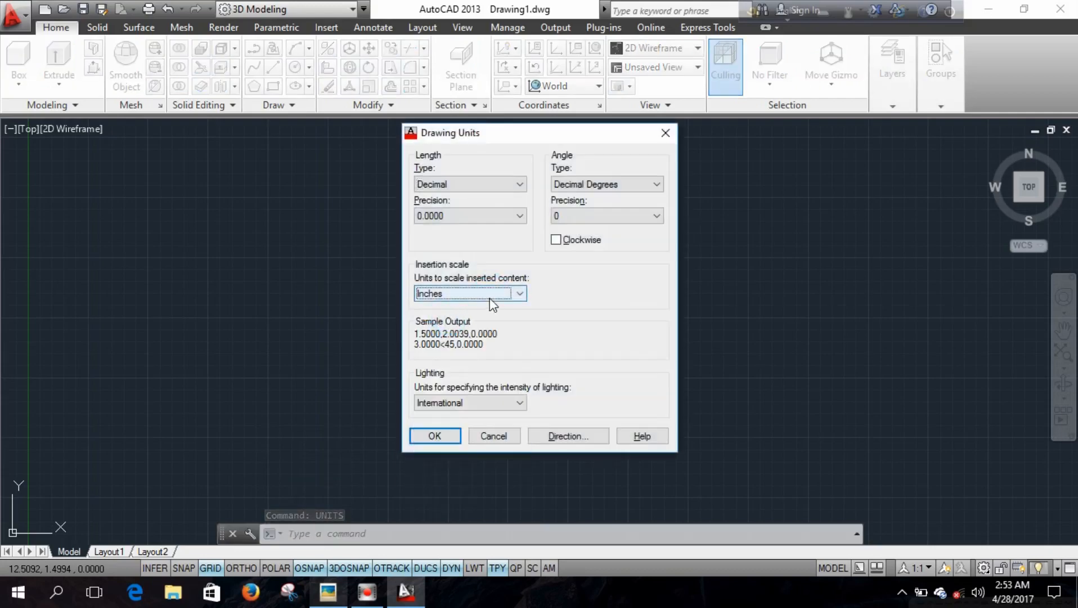
mouse_move(488, 293)
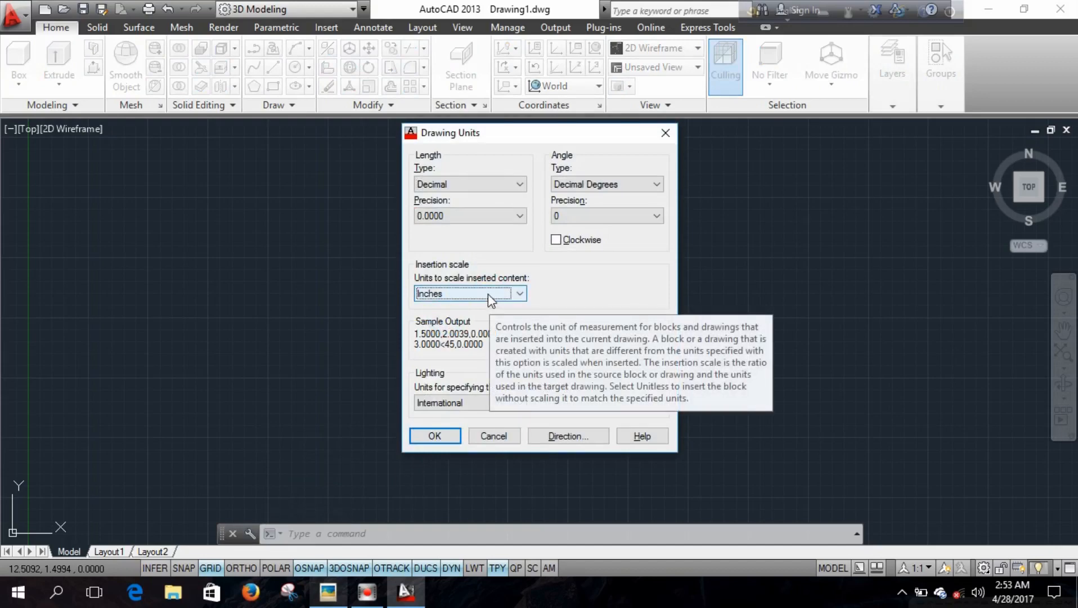
left_click(470, 219)
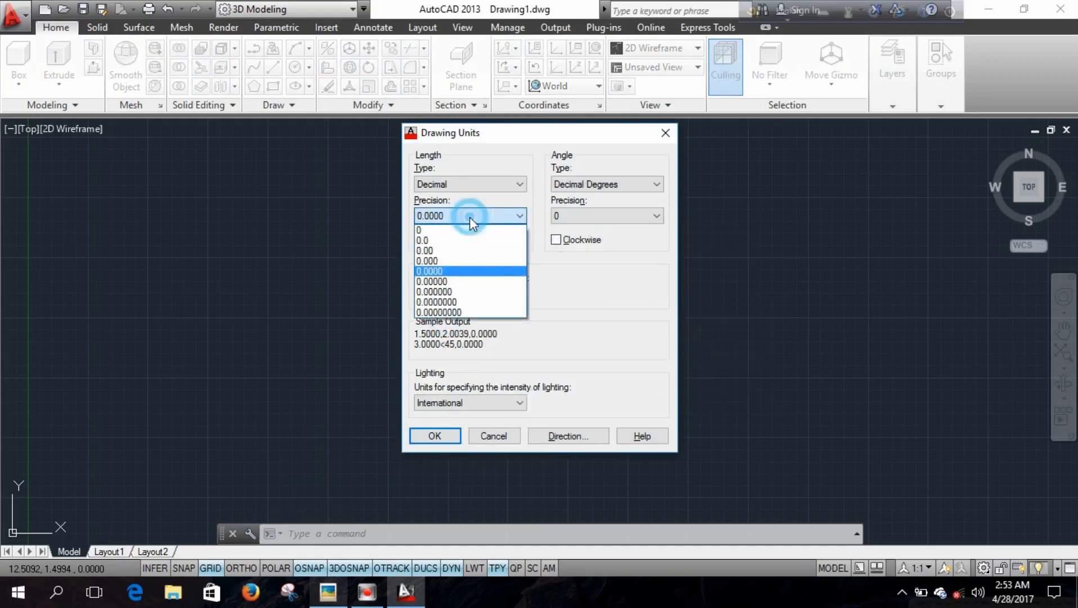
left_click(434, 241)
left_click(442, 438)
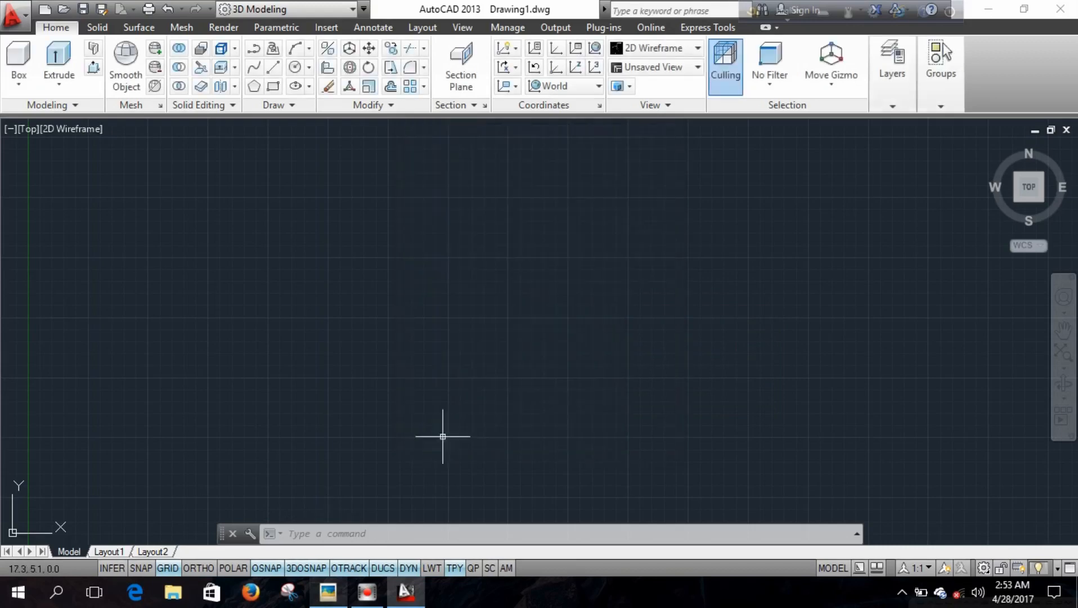
Set the model view to Front and turn the UCS icon off.
left_click(676, 70)
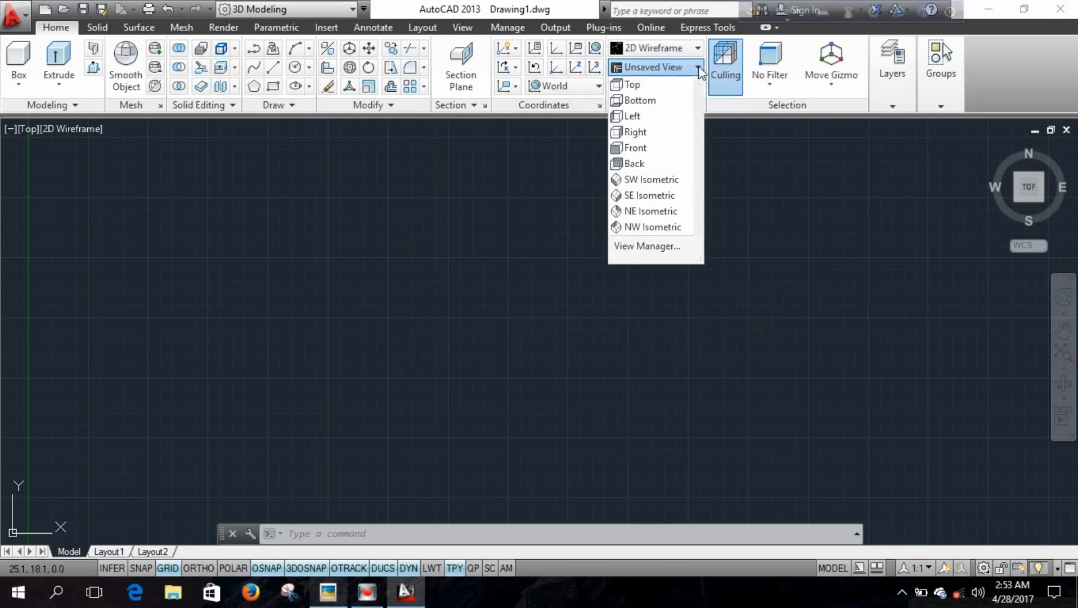
left_click(638, 146)
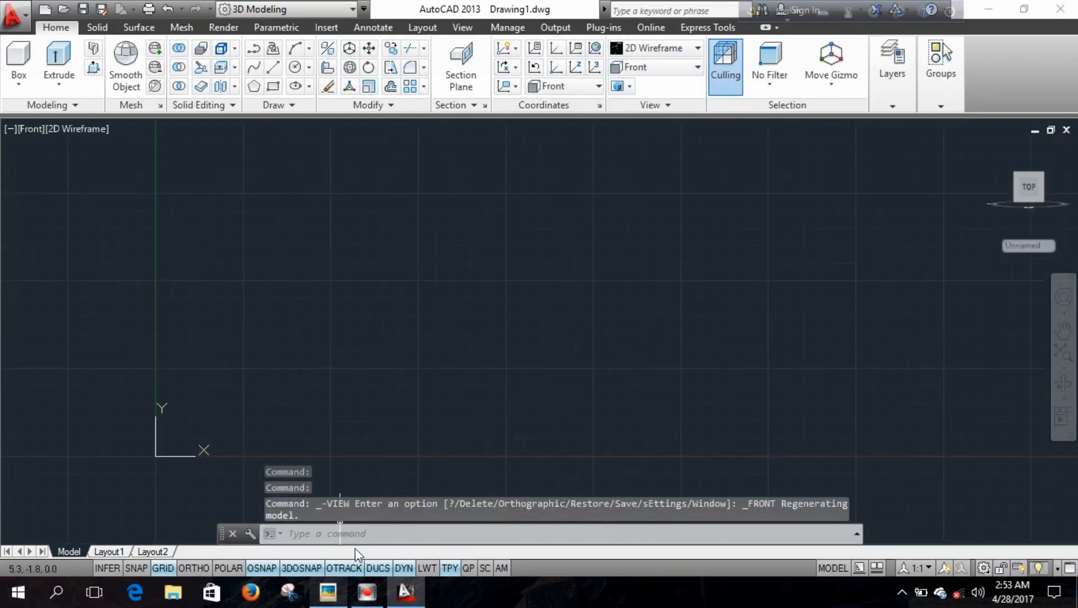
left_click(337, 534)
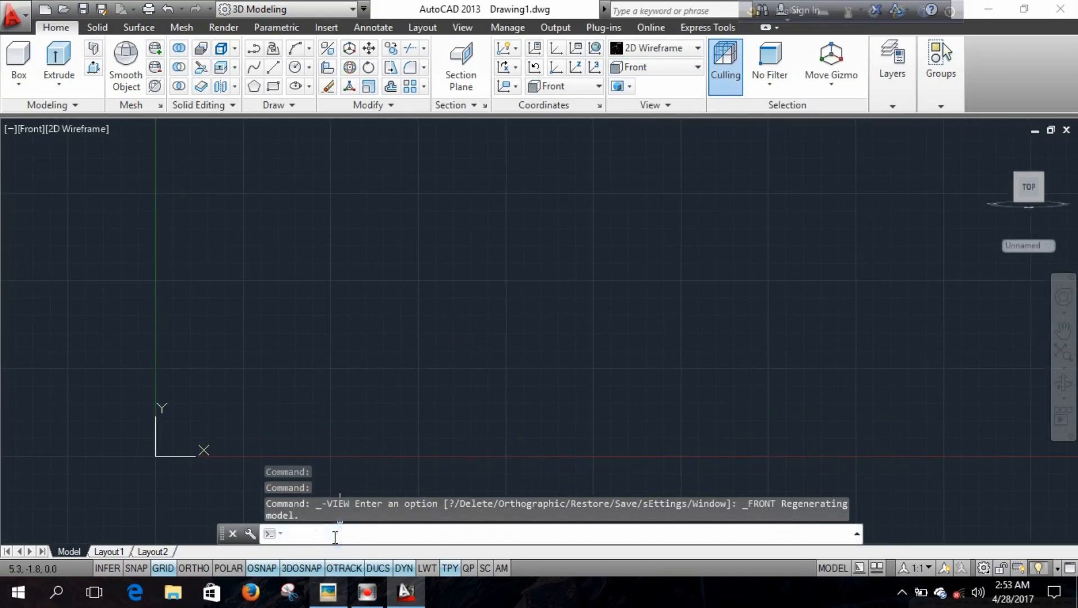
type("ucsico")
key("Return")
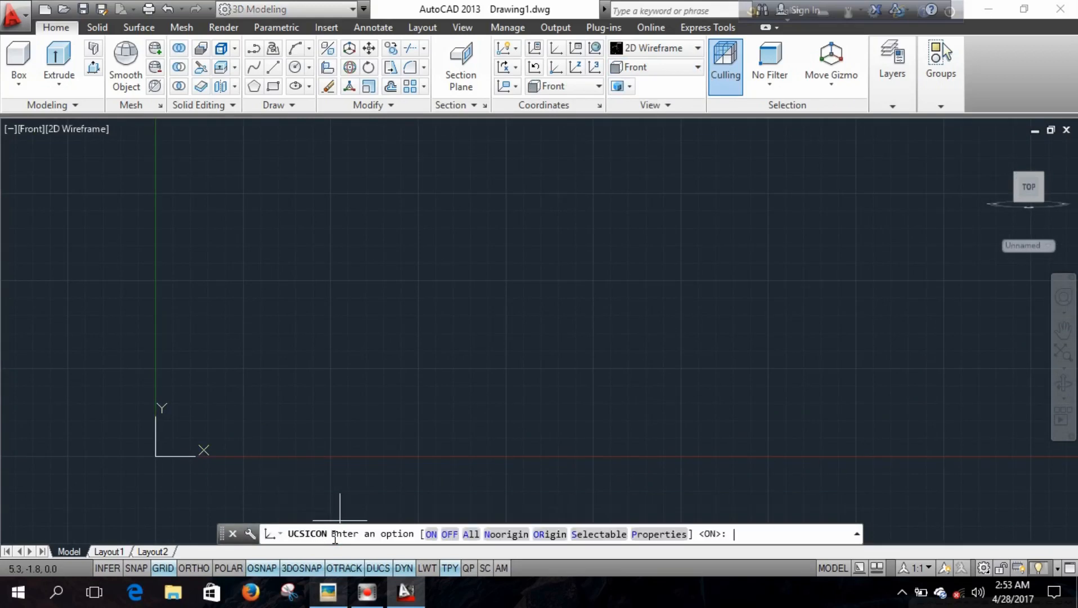
left_click(449, 533)
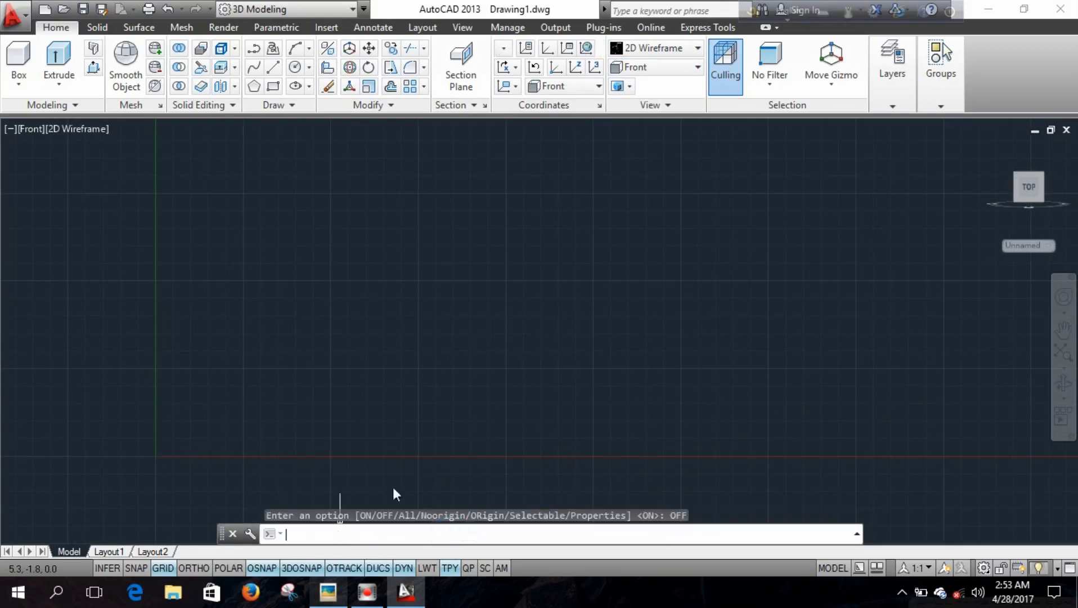
With Ortho on, draw a vertical line 12 units long downward as the trophy's centre axis.
middle_click_drag(626, 233, 545, 331)
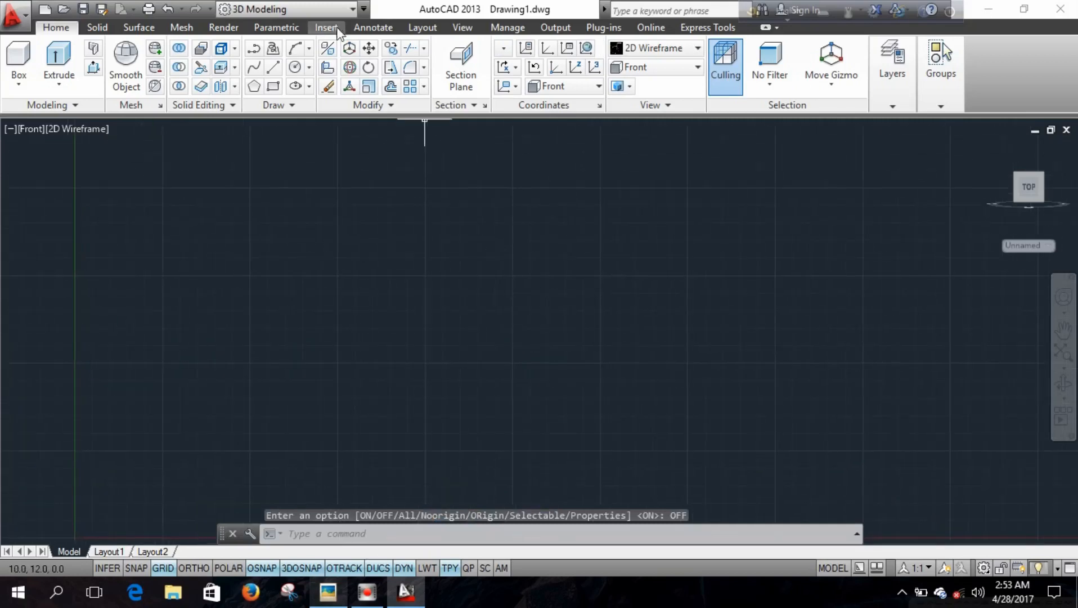
left_click(270, 67)
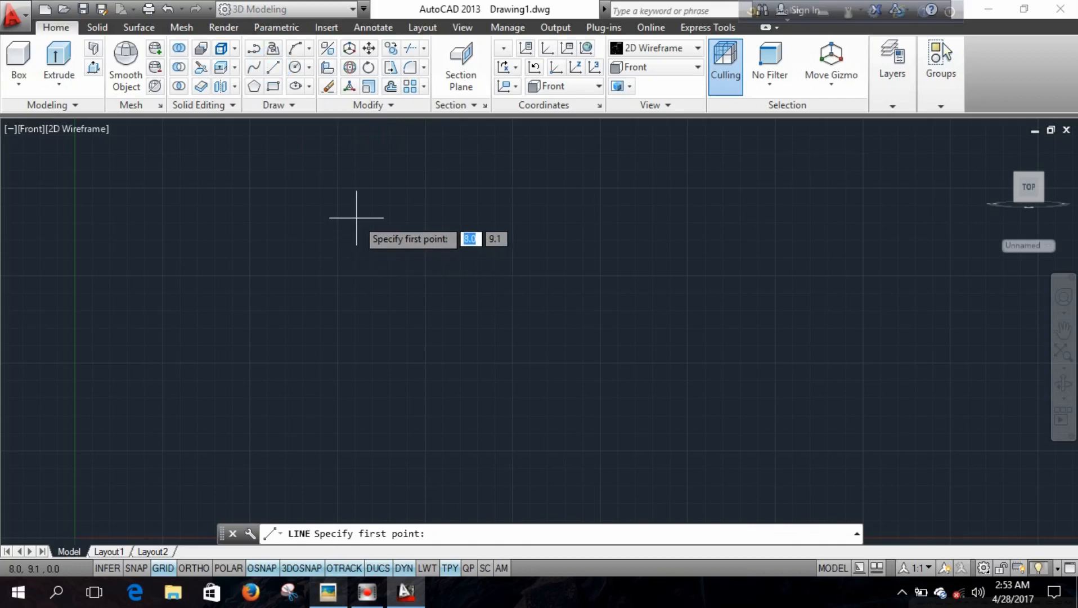
left_click(193, 567)
left_click(367, 225)
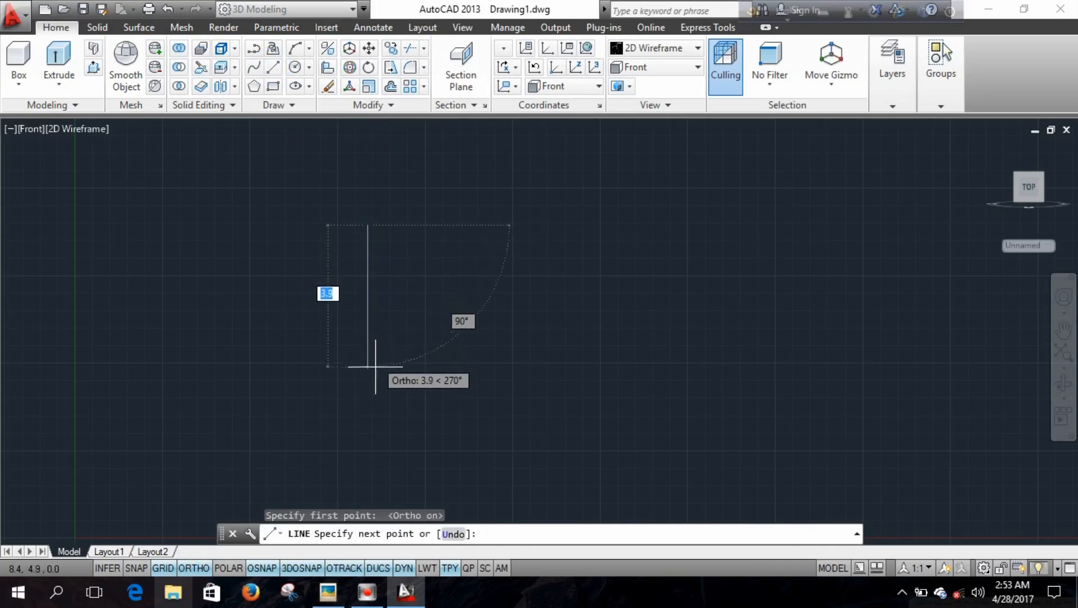
type("12")
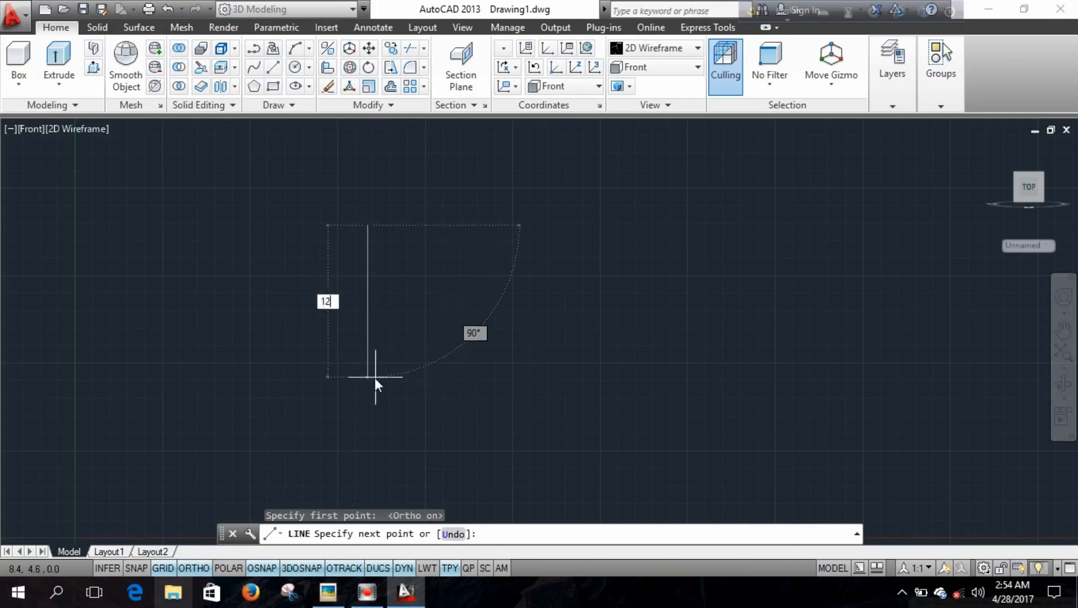
key("Return")
scroll(459, 334, "down", 4)
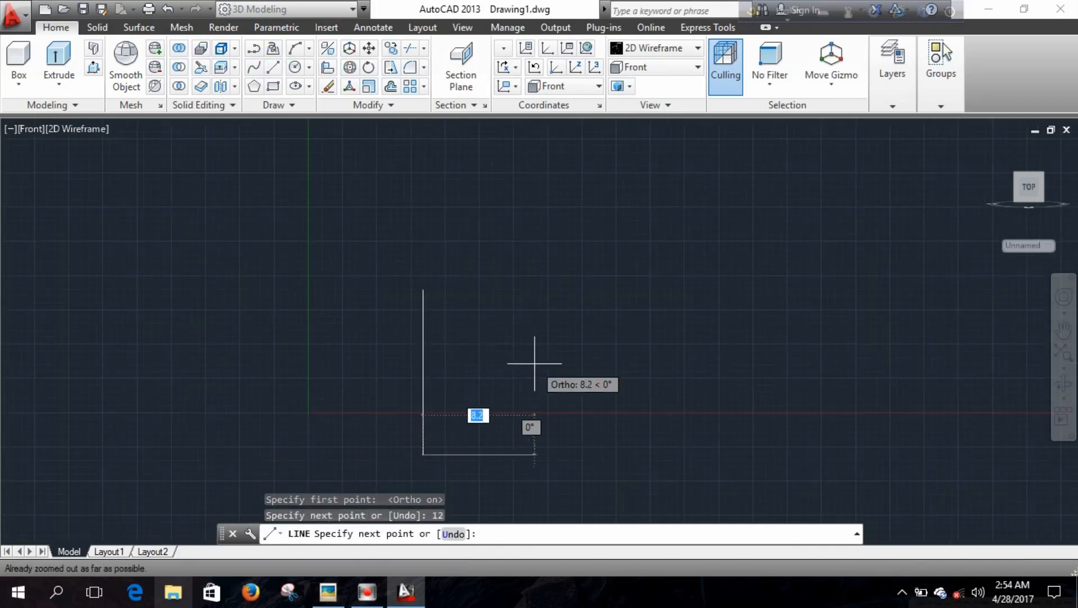
key("Escape")
Draw a 3-unit horizontal line to the right from the upper end of the vertical axis.
scroll(458, 380, "up", 4)
mouse_move(455, 381)
middle_mouse_down()
mouse_move(440, 317)
mouse_move(417, 324)
middle_mouse_up()
scroll(444, 319, "down", 2)
left_click(273, 69)
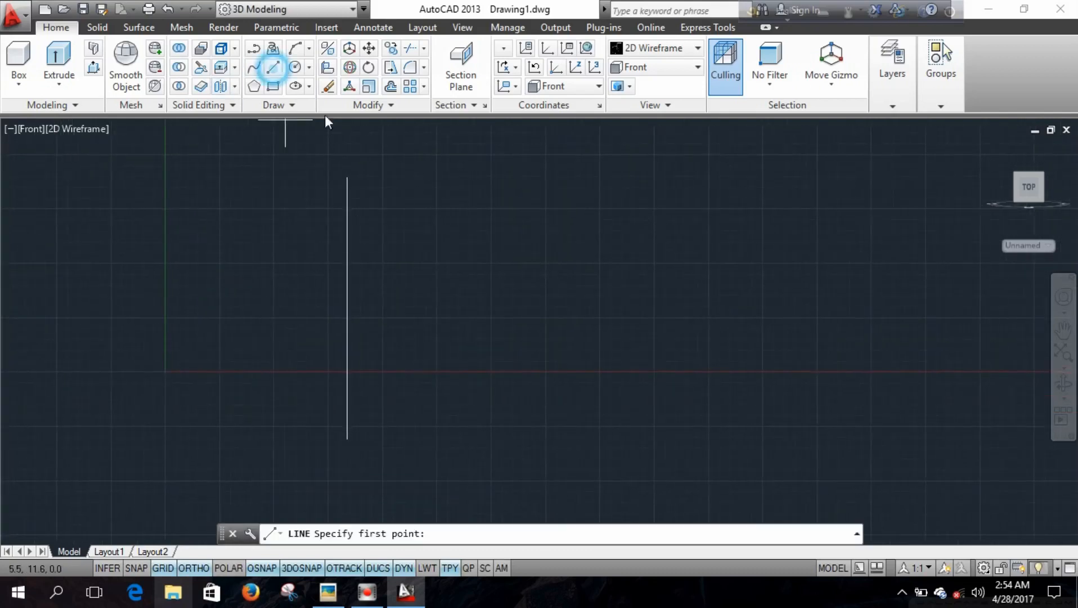
left_click(347, 177)
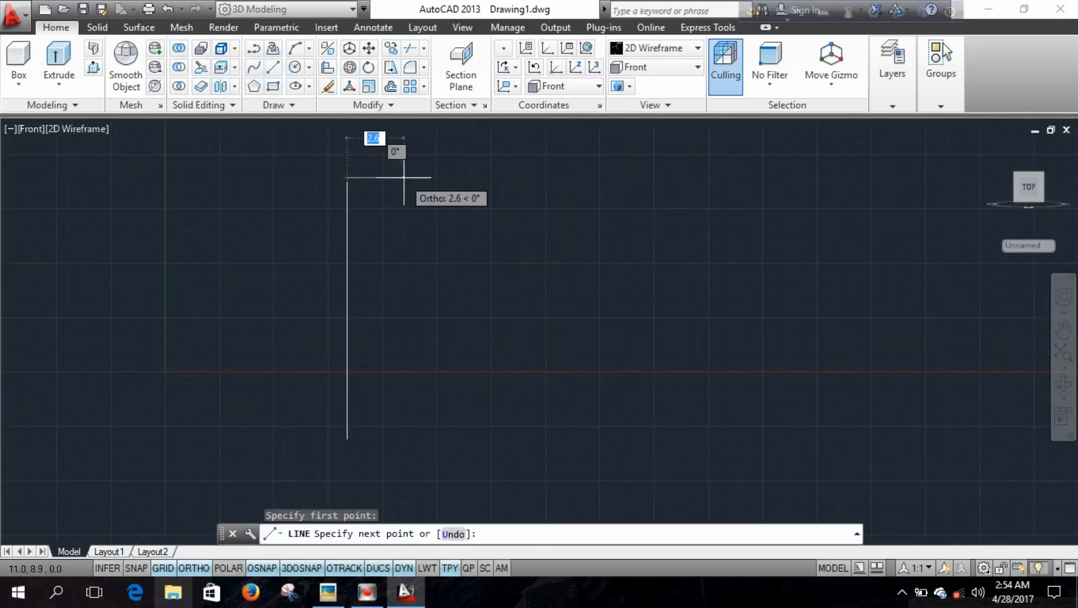
type("3")
key("Return")
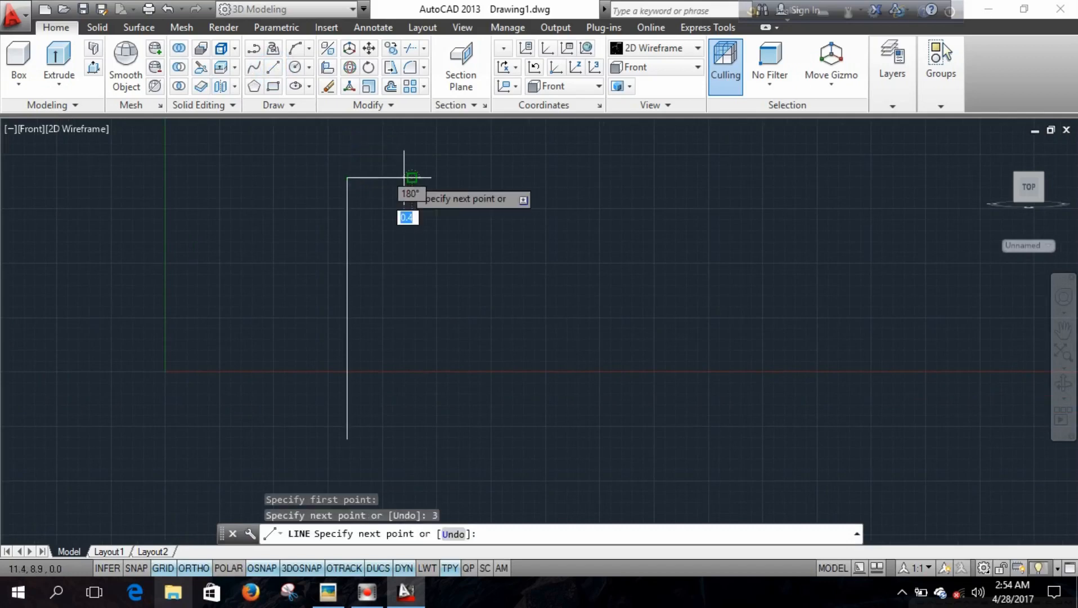
key("Escape")
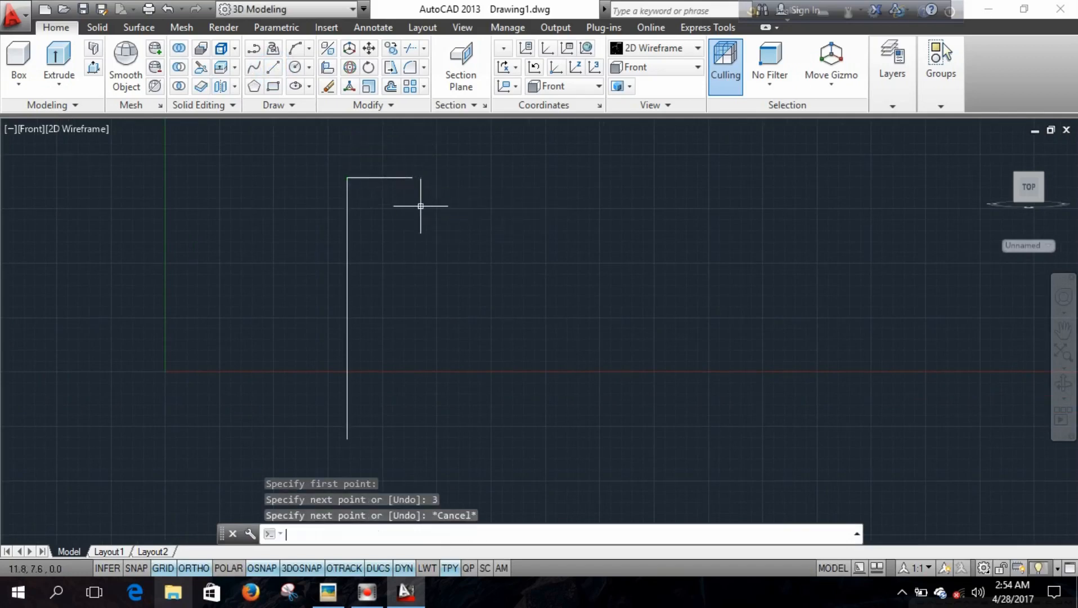
From the axis's upper end, draw a line 4 units down along the axis and continue it .8 units to the right.
left_click(273, 69)
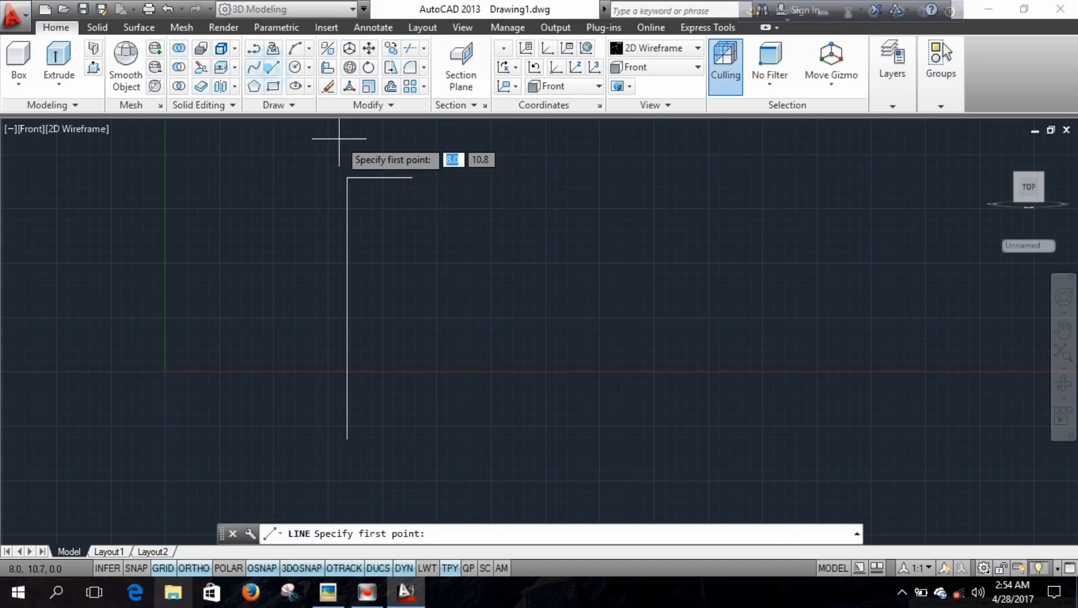
left_click(347, 177)
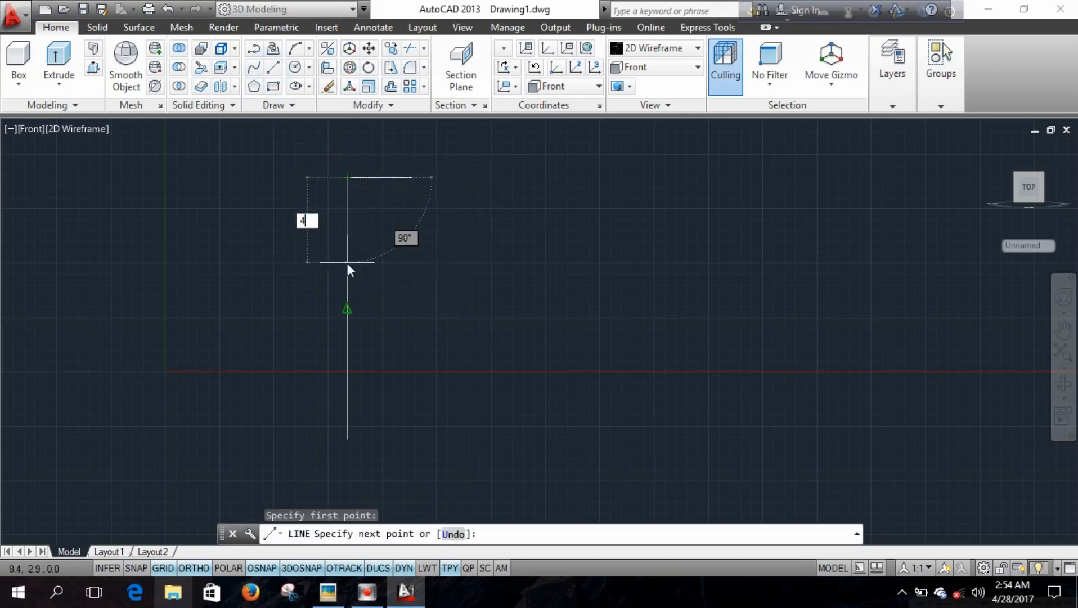
type("4")
key("Return")
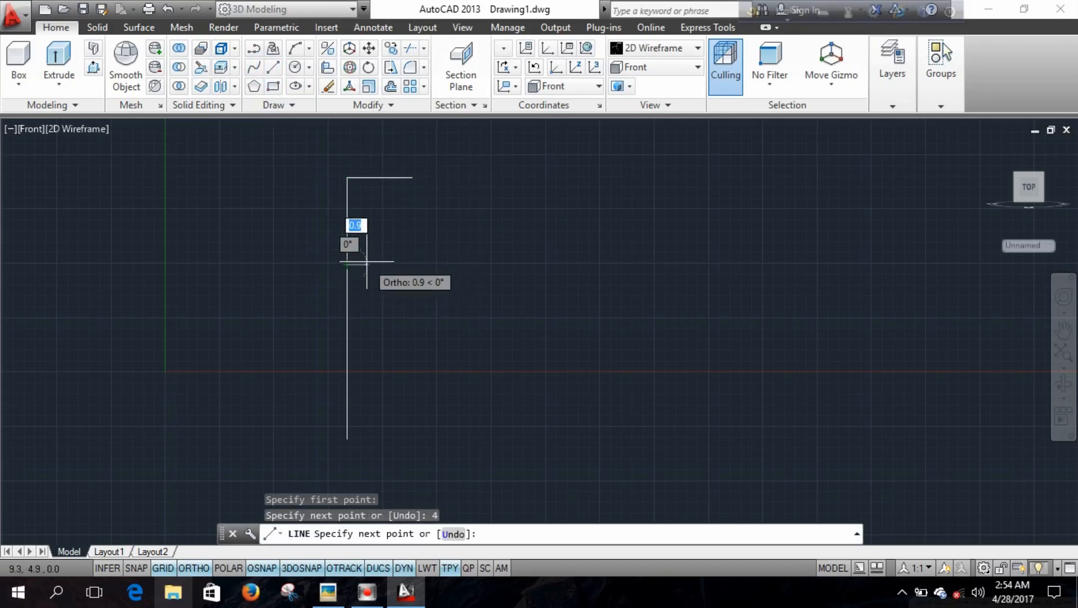
type(".")
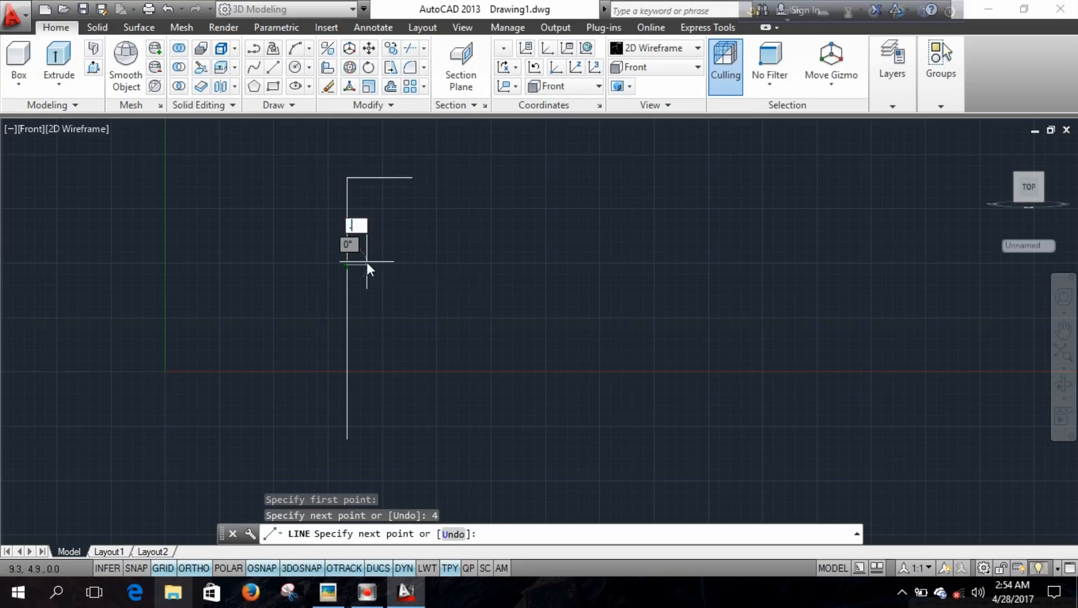
type("8")
key("Return")
key("Escape")
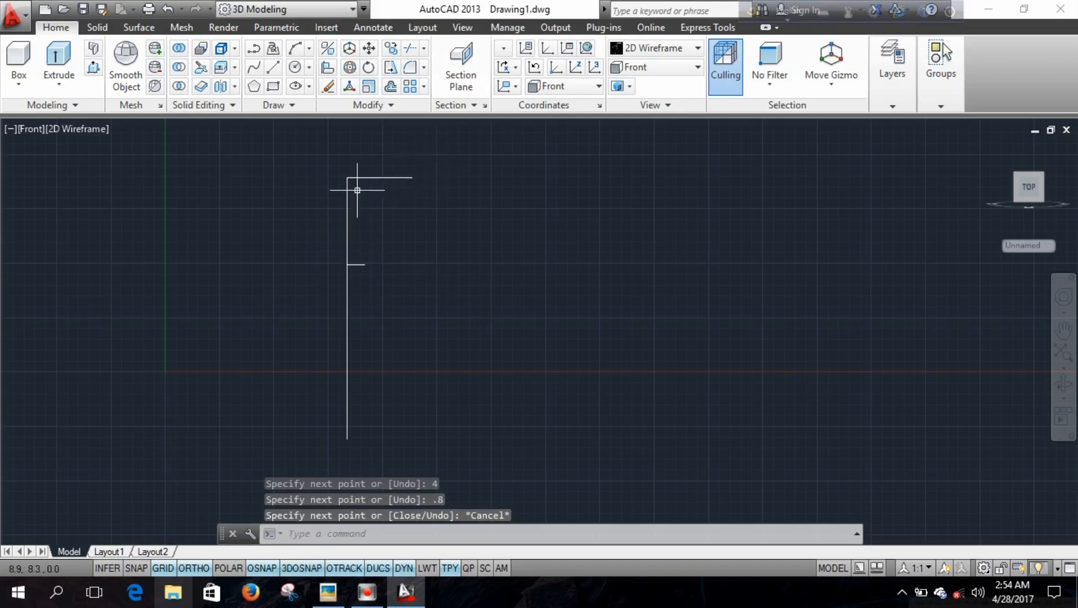
With Ortho off, draw a two-point spline from the 3-unit line's right end to the .8-unit line's right end.
left_click(254, 68)
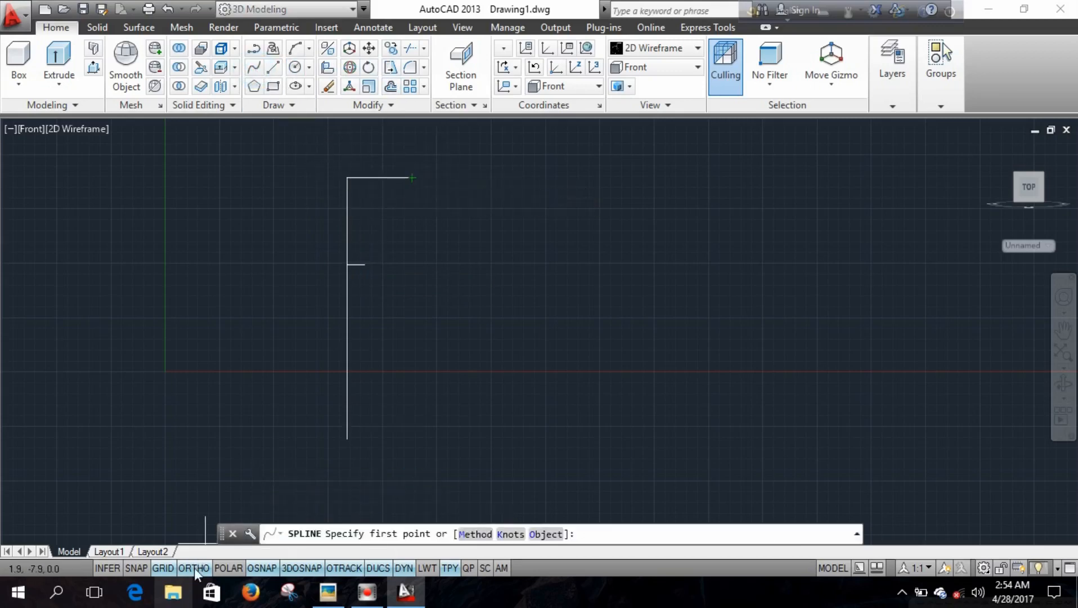
left_click(194, 568)
left_click(412, 178)
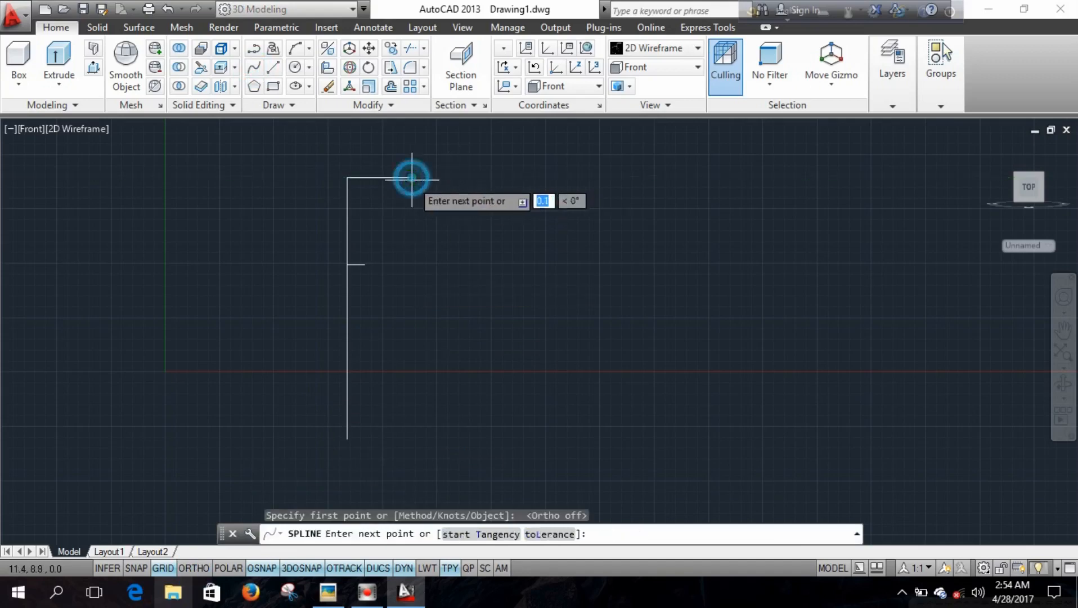
left_click(365, 264)
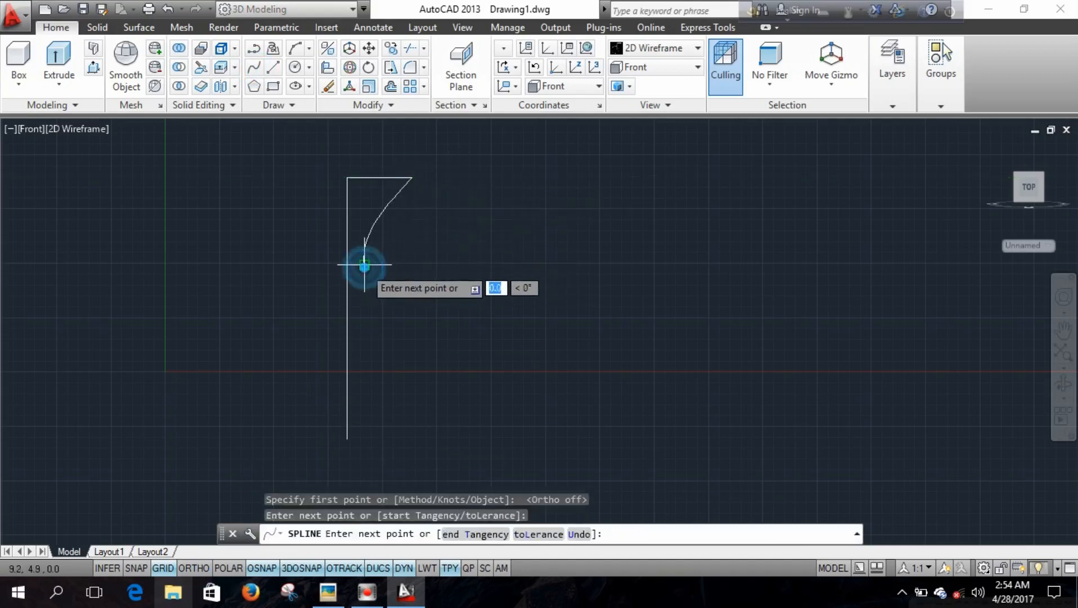
right_click(299, 311)
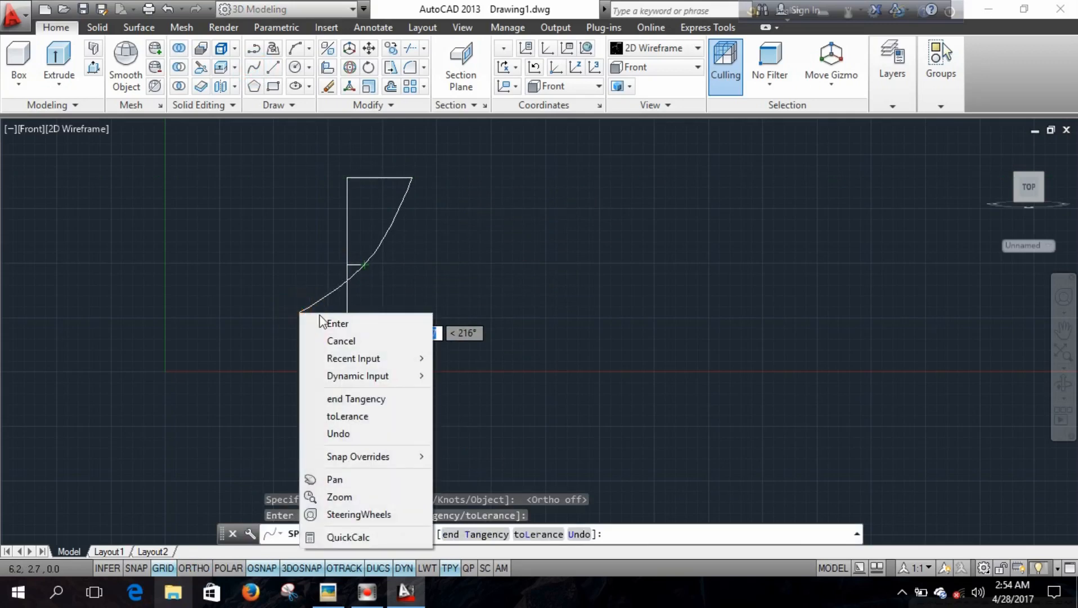
left_click(321, 321)
scroll(391, 221, "up", 2)
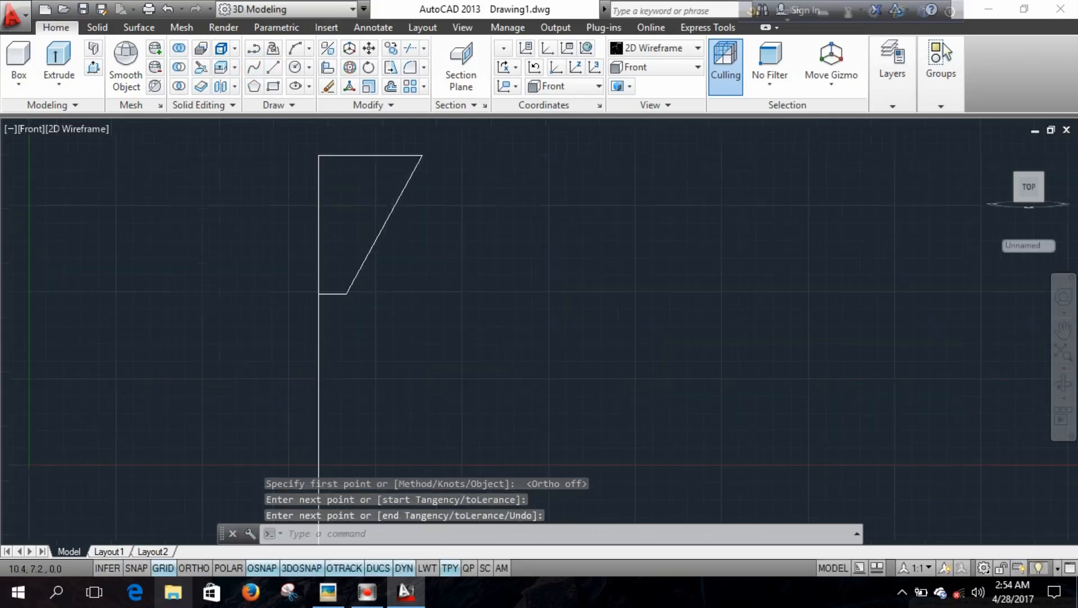
Switch the spline along the cup bowl's side from fit points to control vertices.
scroll(391, 214, "up", 2)
left_click(390, 209)
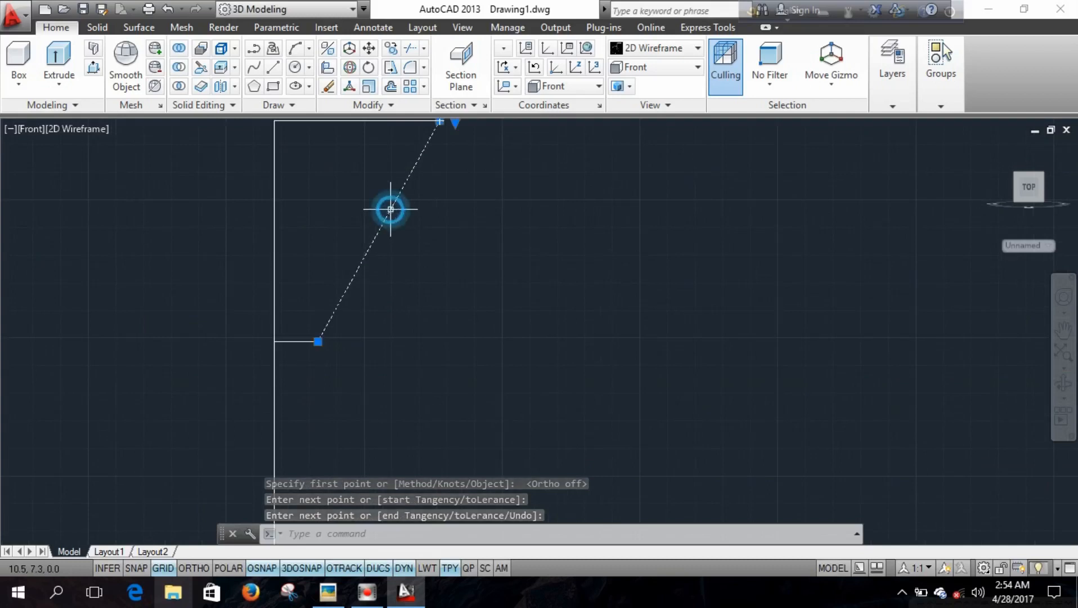
middle_click_drag(461, 216, 453, 256)
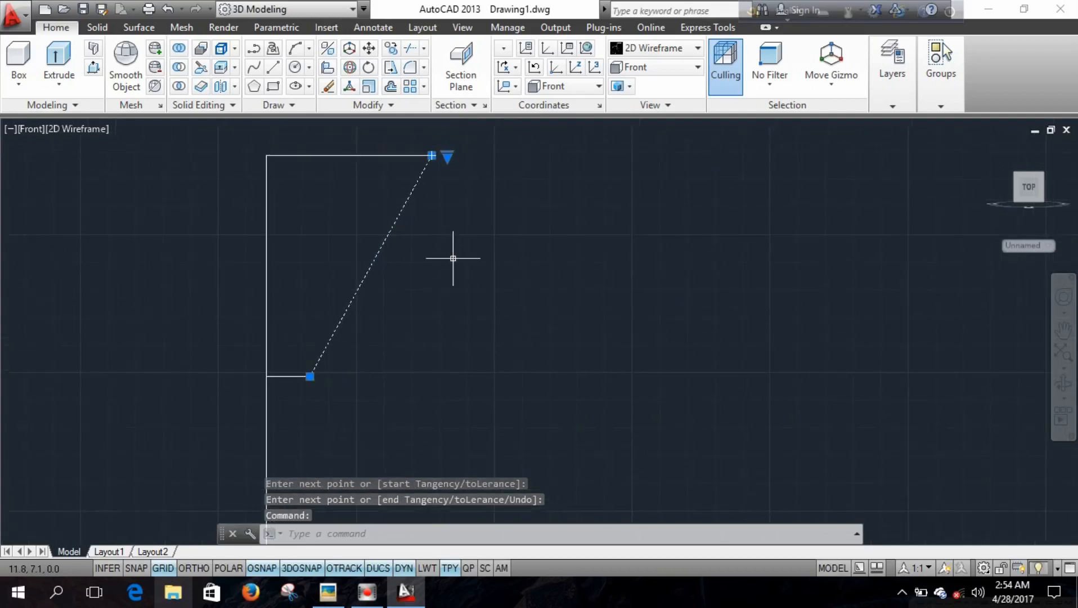
left_click(446, 156)
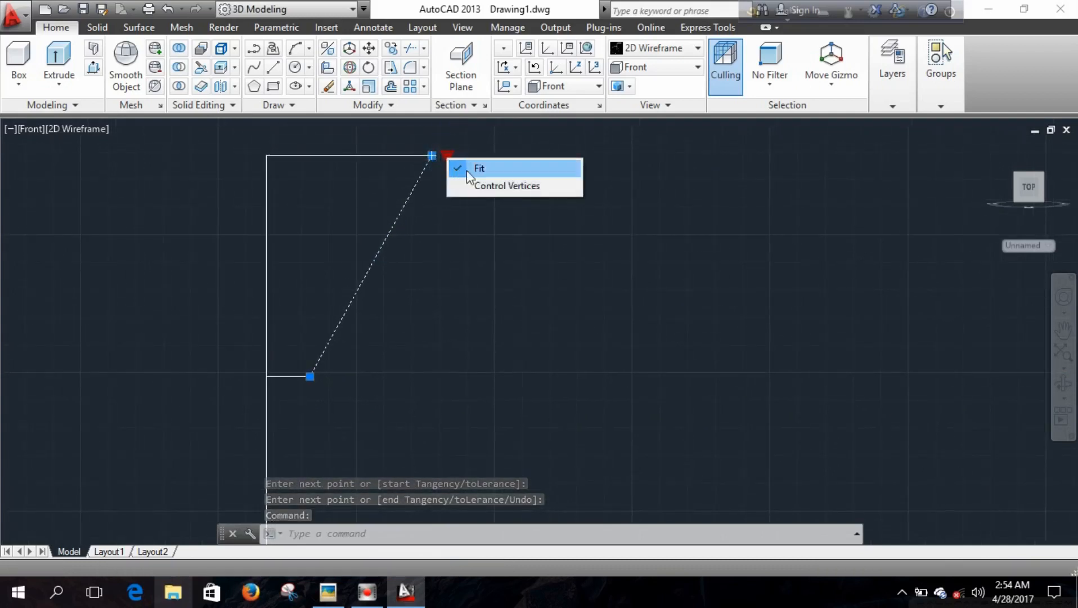
left_click(483, 184)
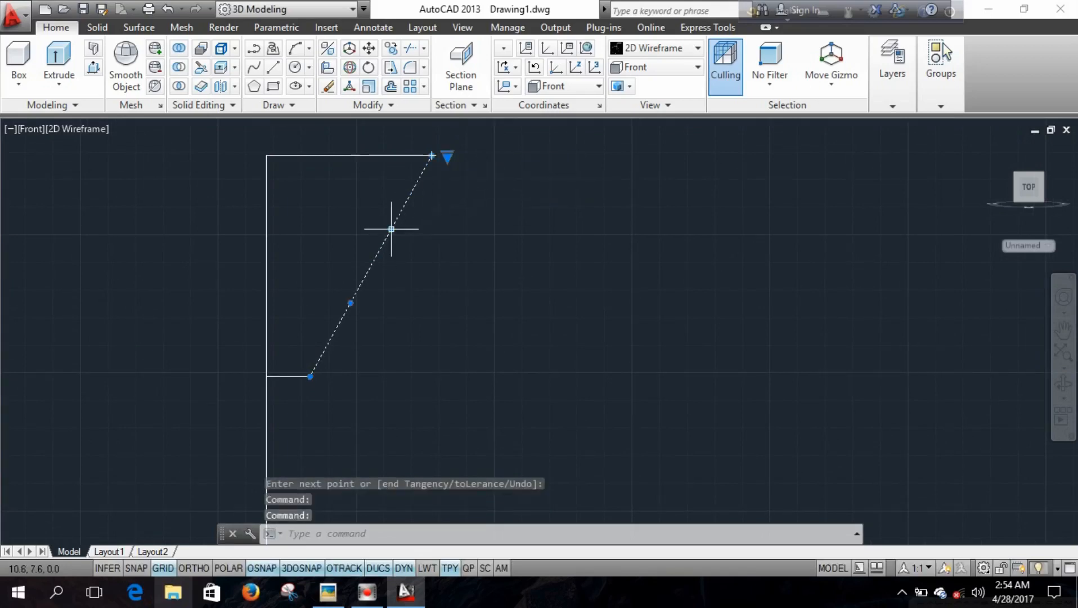
Stretch the bowl spline's two middle control vertices outward and down so the bowl's side bulges away from the axis.
mouse_move(391, 229)
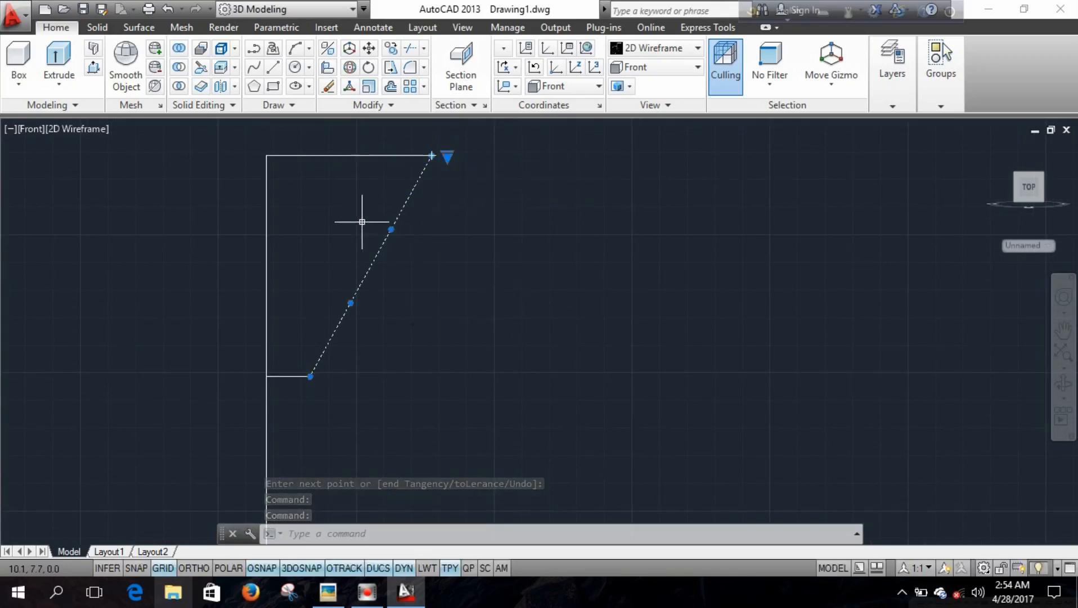
left_click(391, 229)
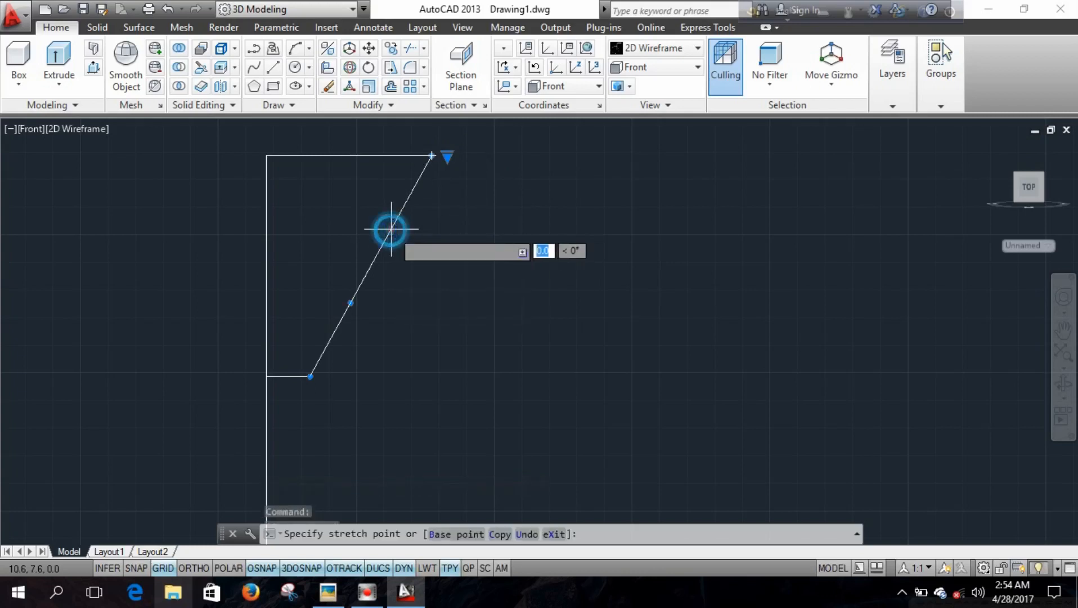
left_click(427, 257)
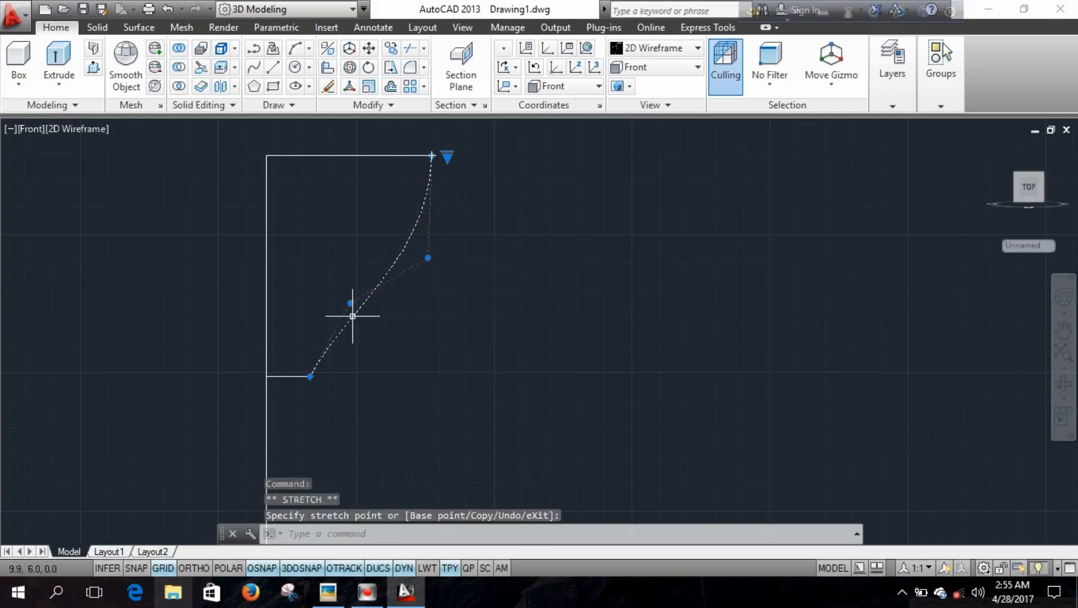
left_click(385, 336)
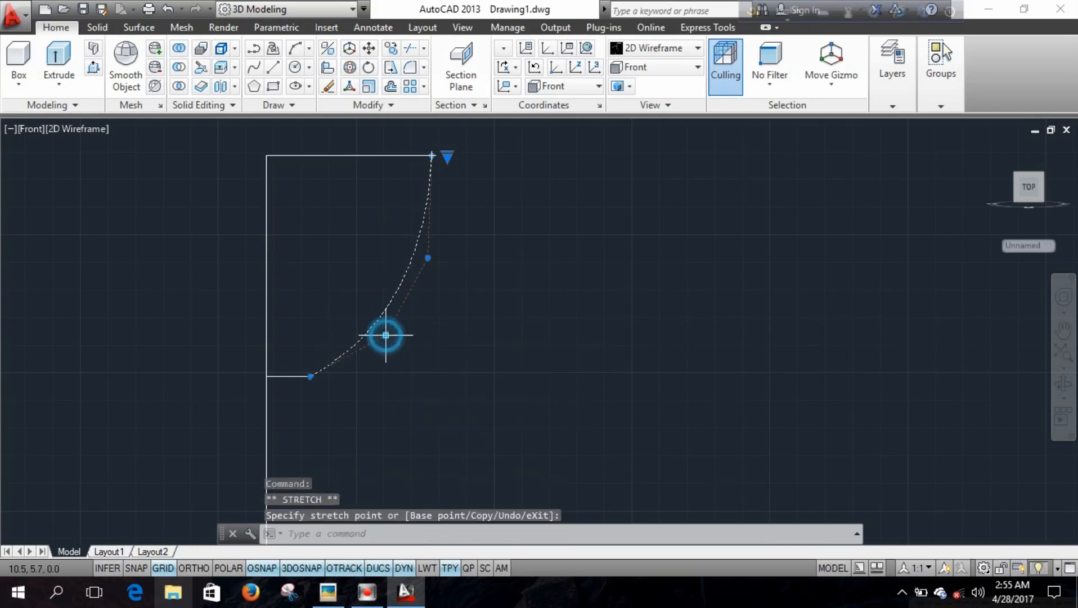
key("Escape")
From the bowl's lower corner, at the .8-unit line's right end, draw a line 1 unit down and continue it 1 unit right.
scroll(460, 322, "down", 2)
middle_click_drag(457, 315, 452, 270)
scroll(484, 234, "down", 1)
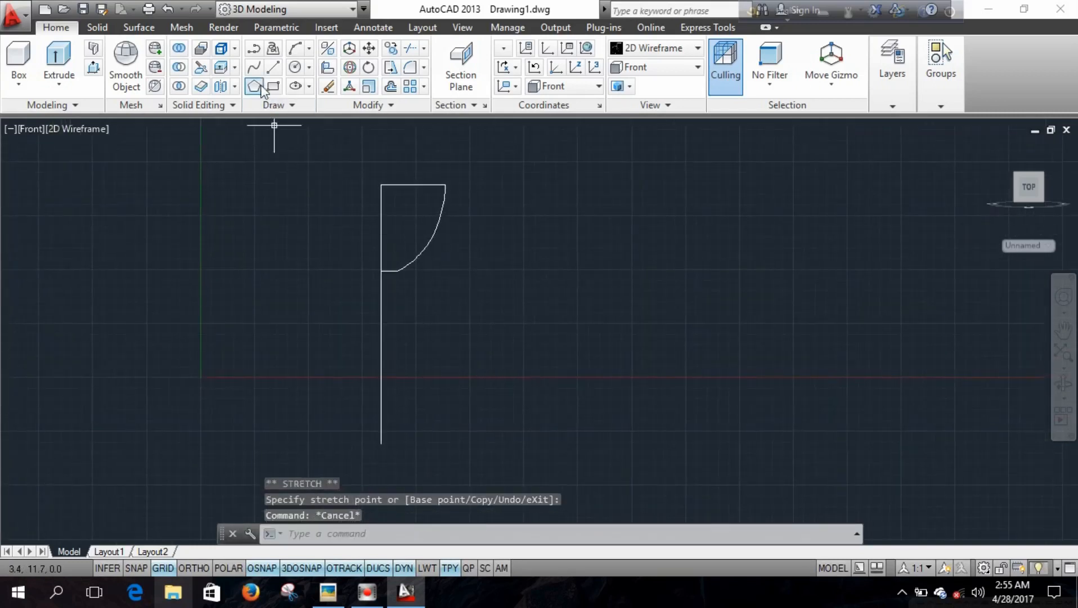
left_click(273, 67)
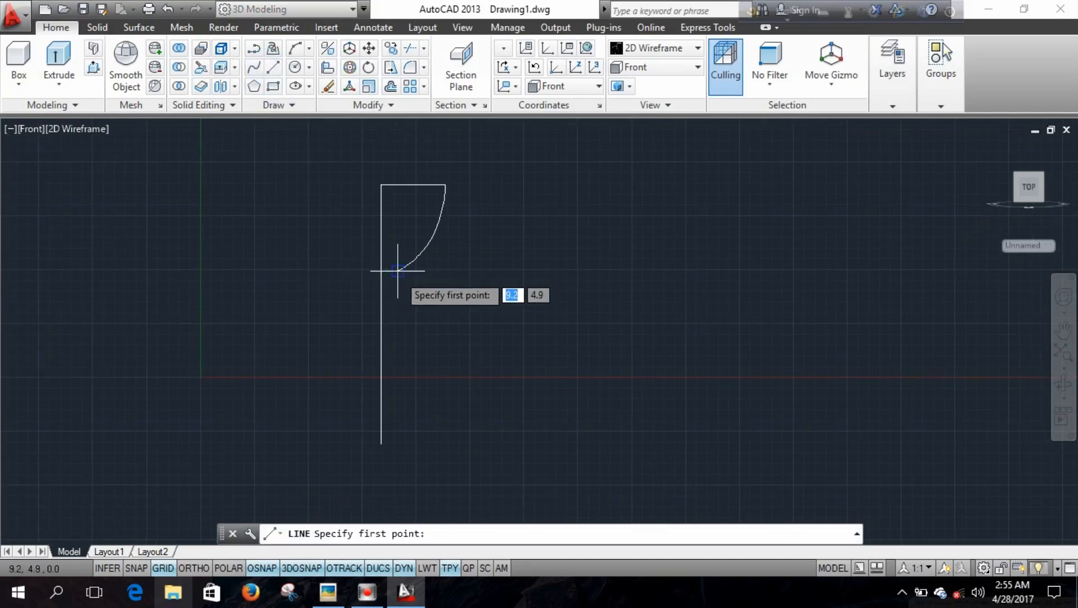
left_click(398, 271)
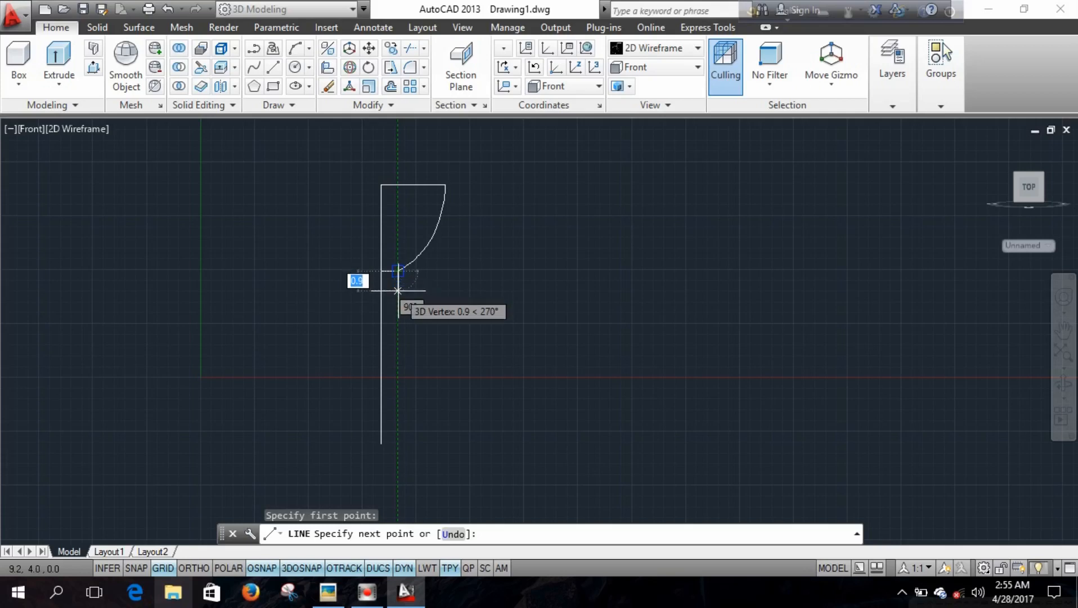
type("1")
key("Return")
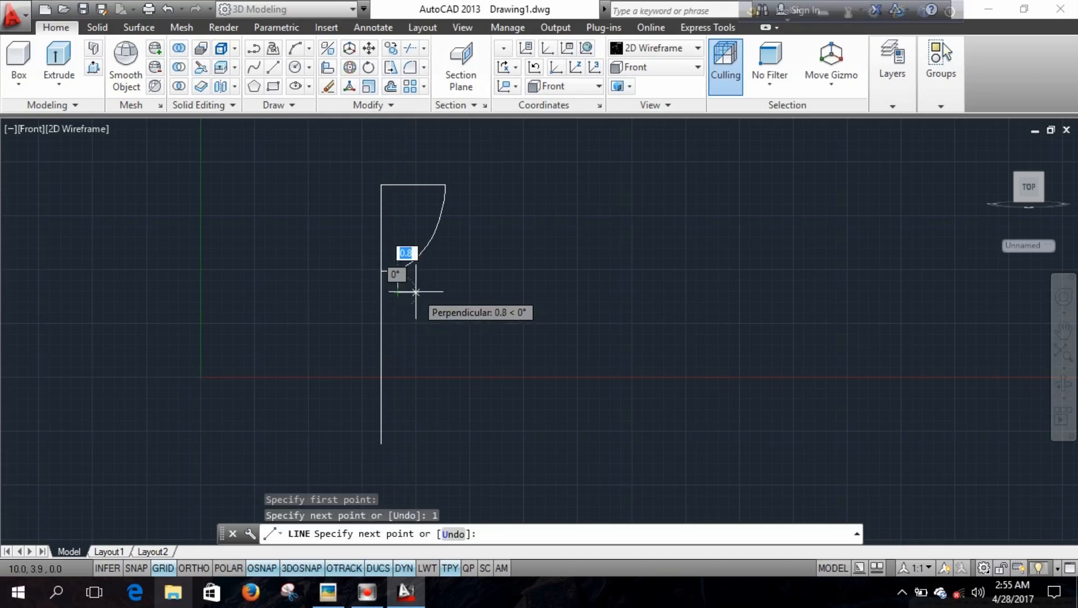
type("1")
key("Return")
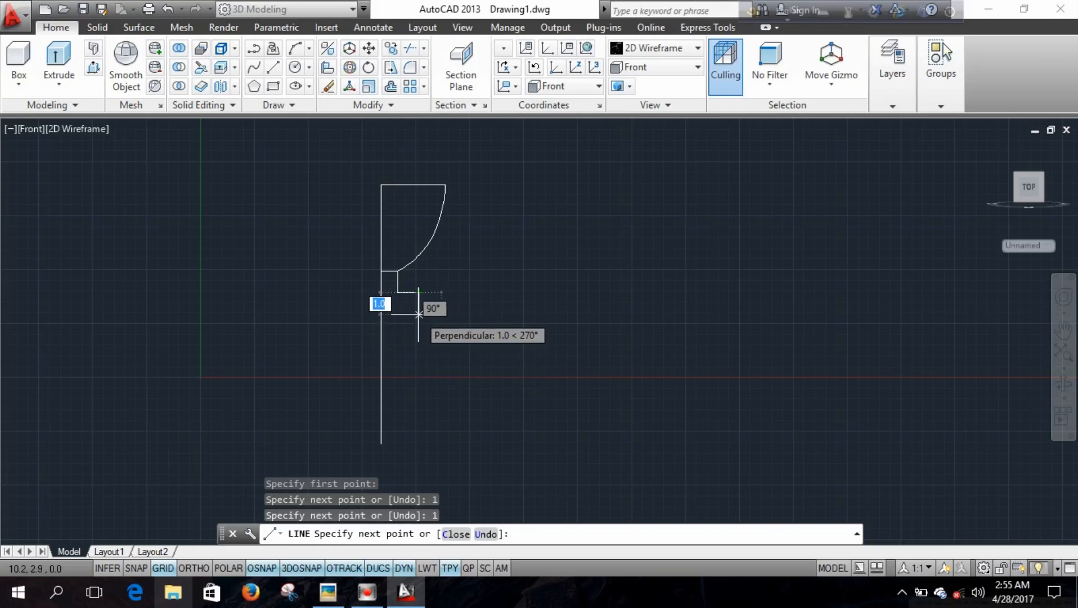
Continue the line 1 unit down and 1 unit back toward the axis to form the stem's collar.
type("1")
key("Return")
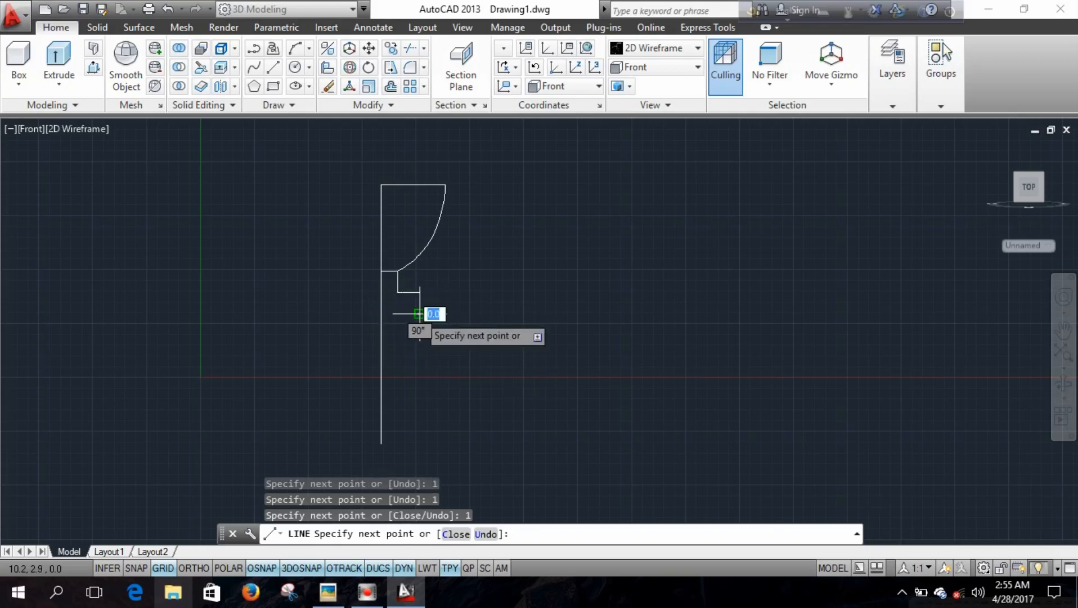
type("1")
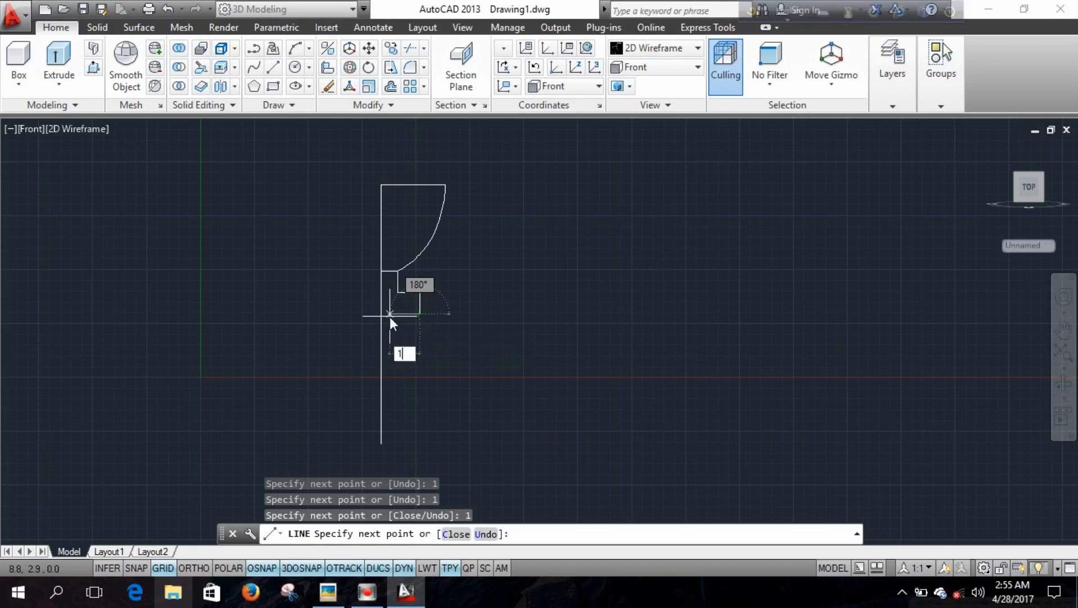
key("Return")
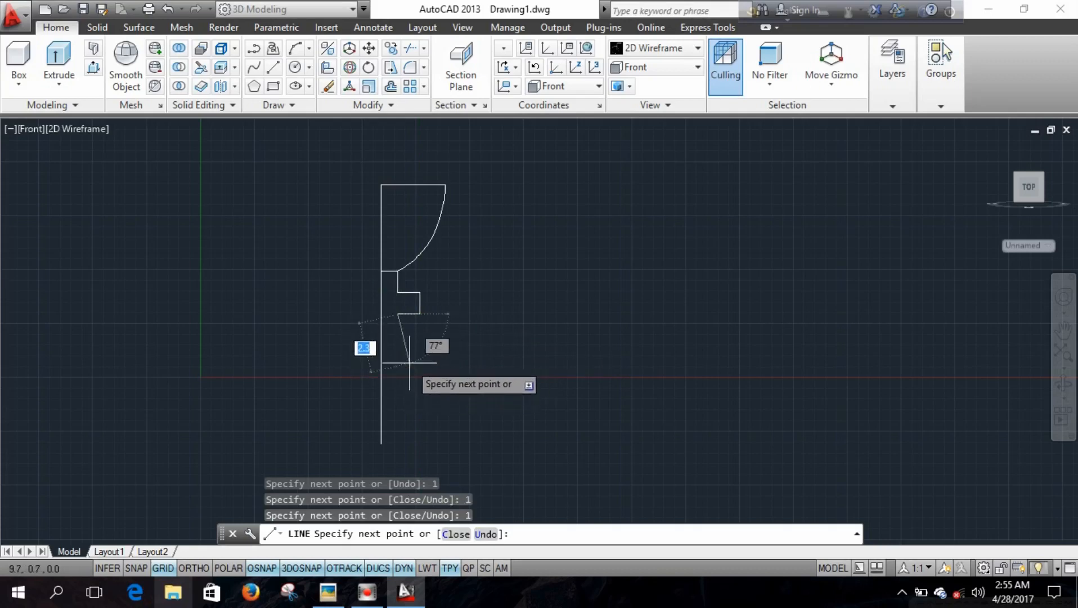
key("Escape")
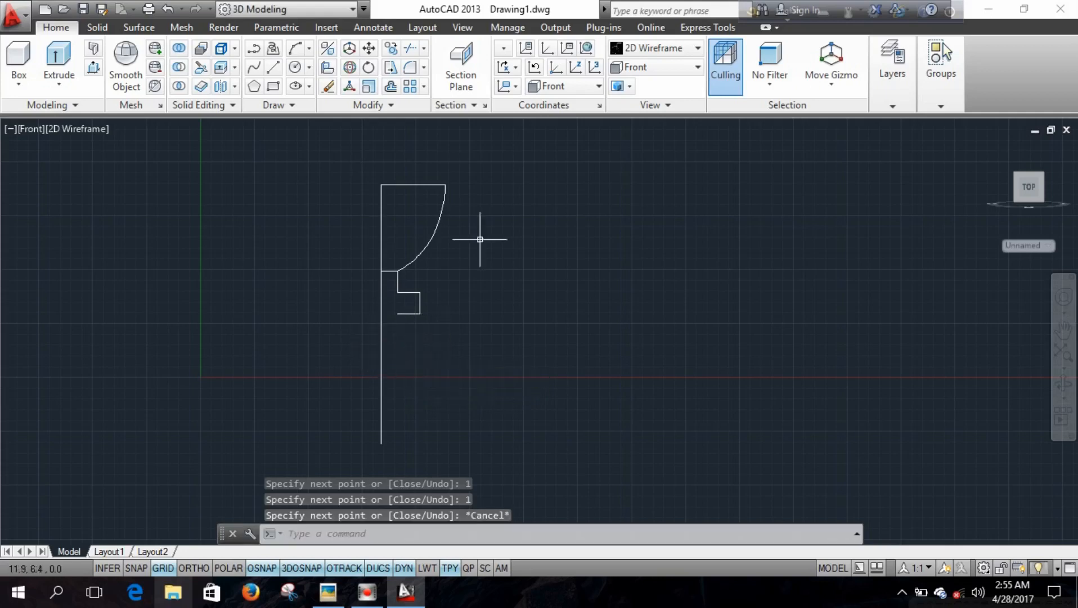
Draw a two-point spline about 2.4 units long from the collar's inner lower corner, downward and slightly away from the axis.
left_click(254, 67)
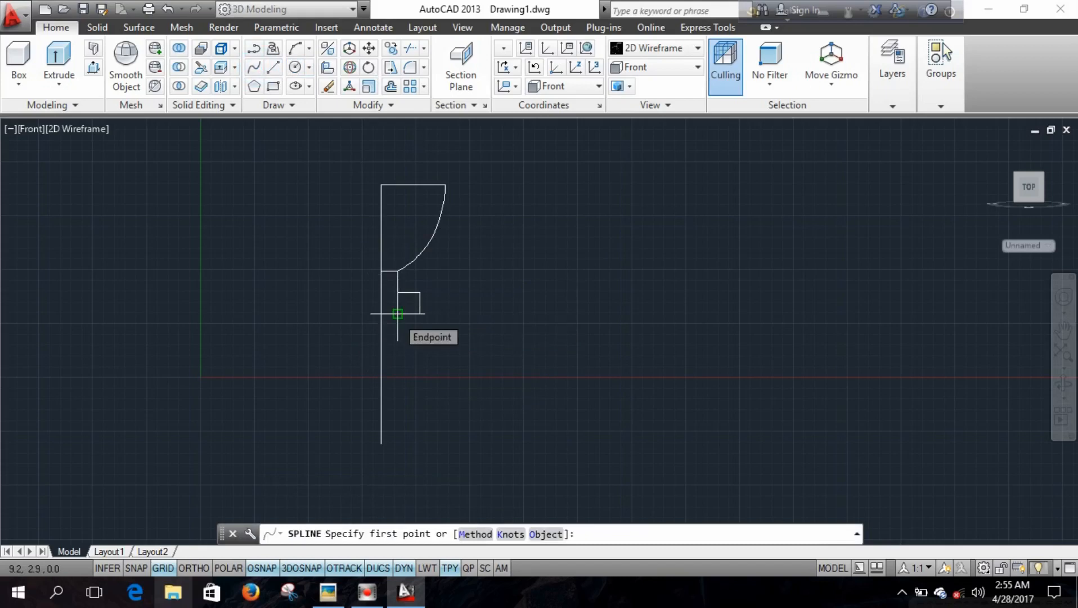
left_click(397, 314)
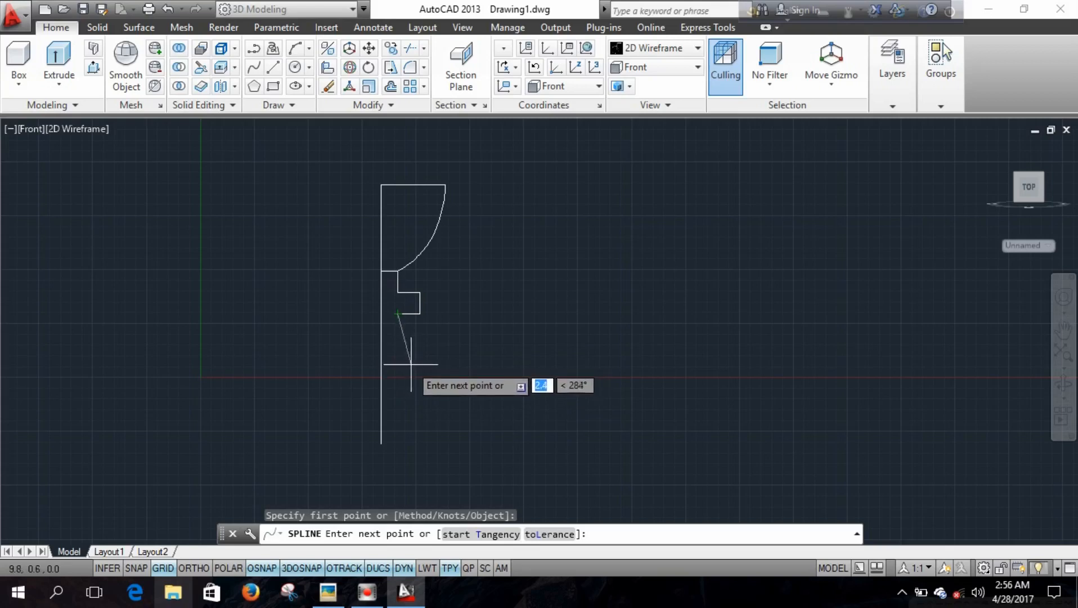
left_click(411, 364)
key("Return")
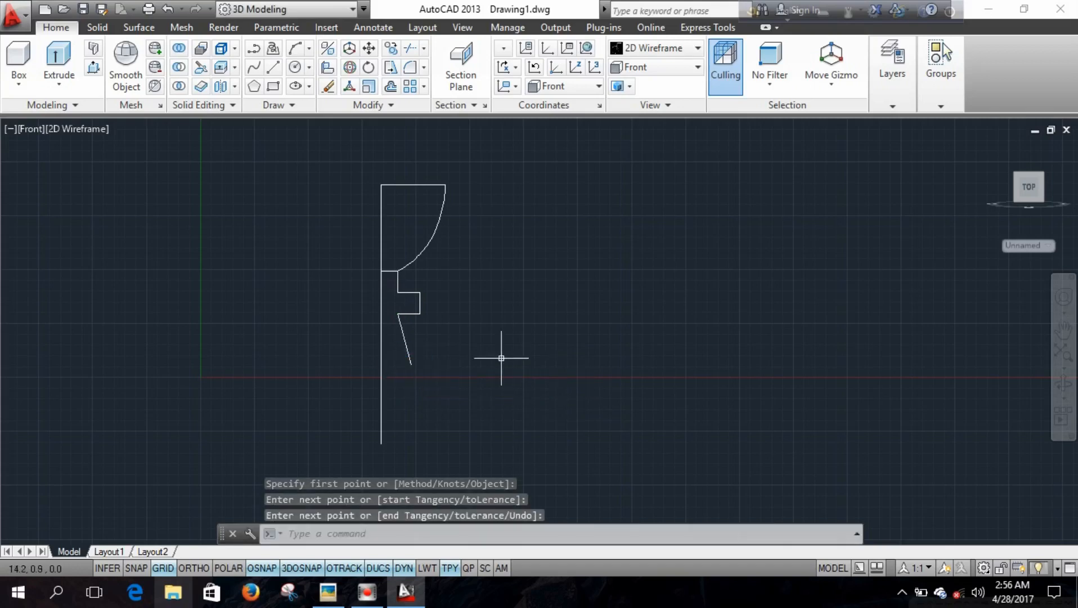
Switch the stem spline below the collar to control vertices.
left_click(405, 345)
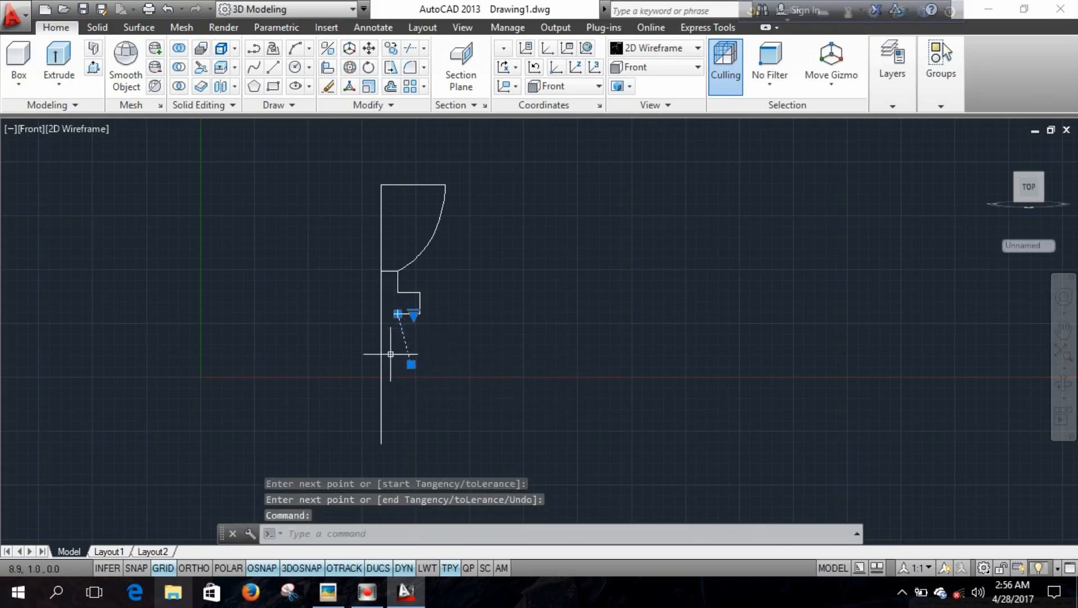
left_click(413, 315)
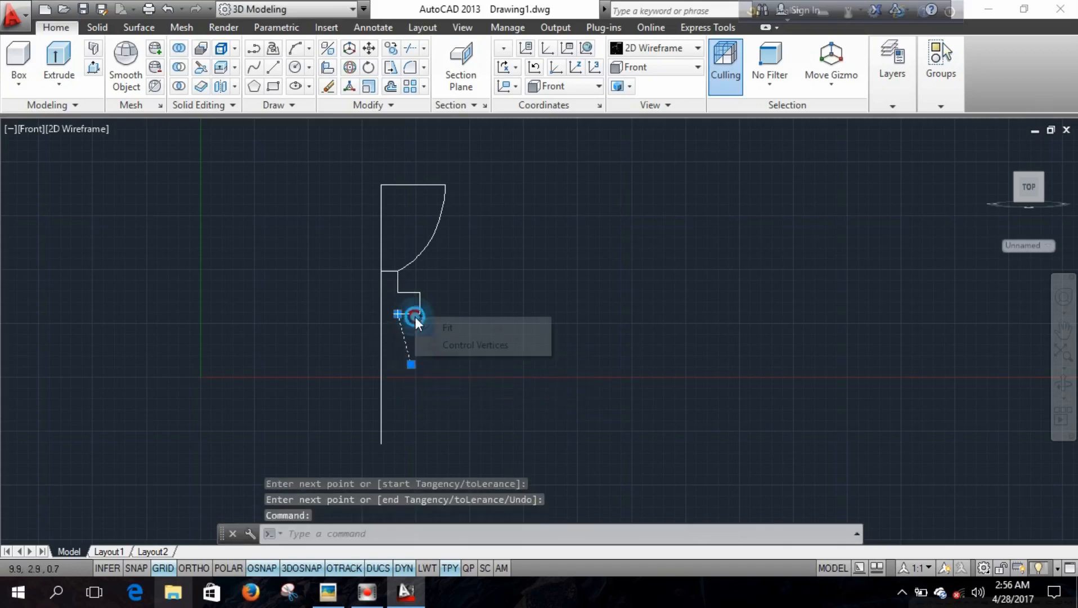
left_click(449, 344)
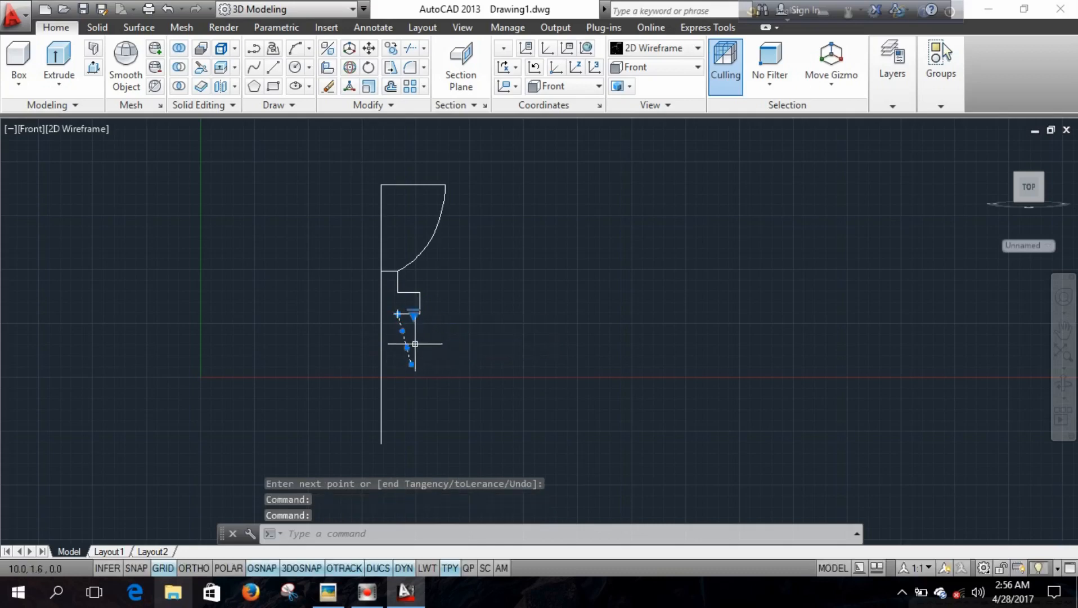
mouse_move(403, 331)
key("Escape")
scroll(400, 336, "up", 2)
left_click(405, 336)
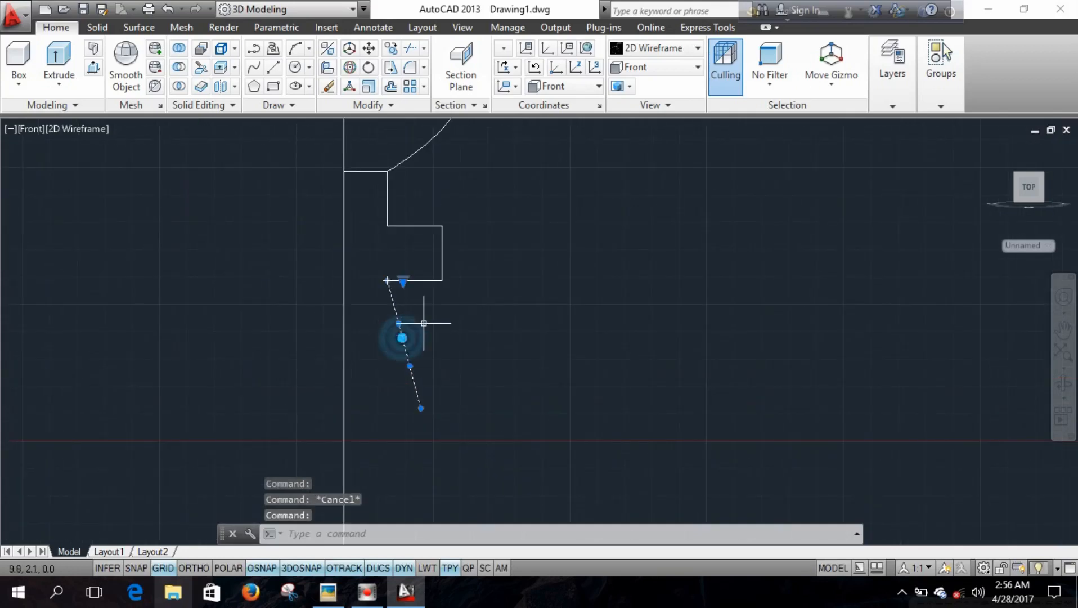
mouse_move(403, 280)
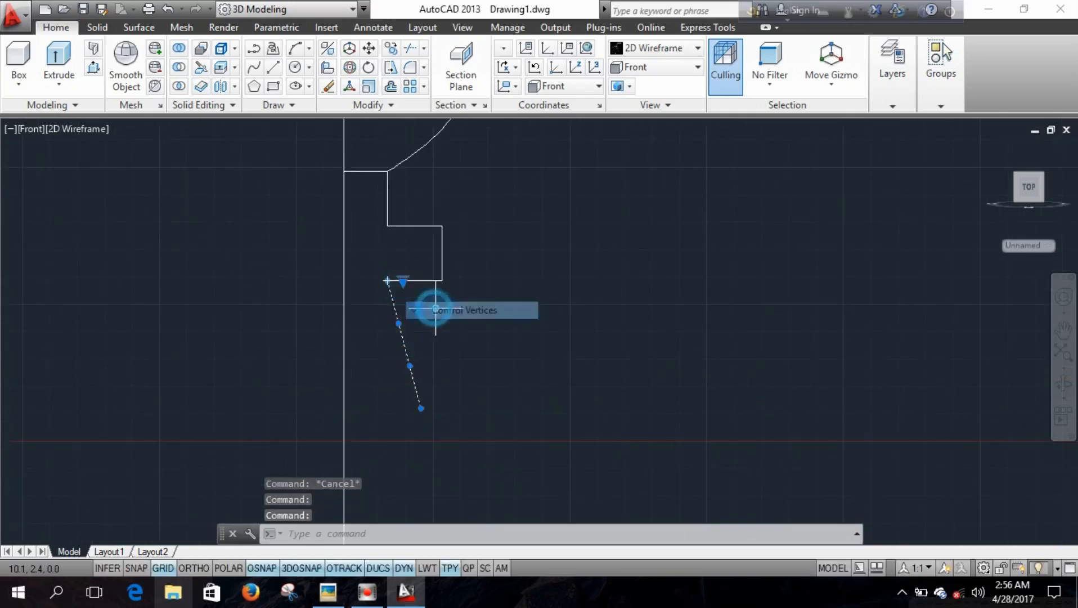
Stretch the stem spline's two middle control vertices toward the axis to give the stem a concave curve.
left_click(399, 323)
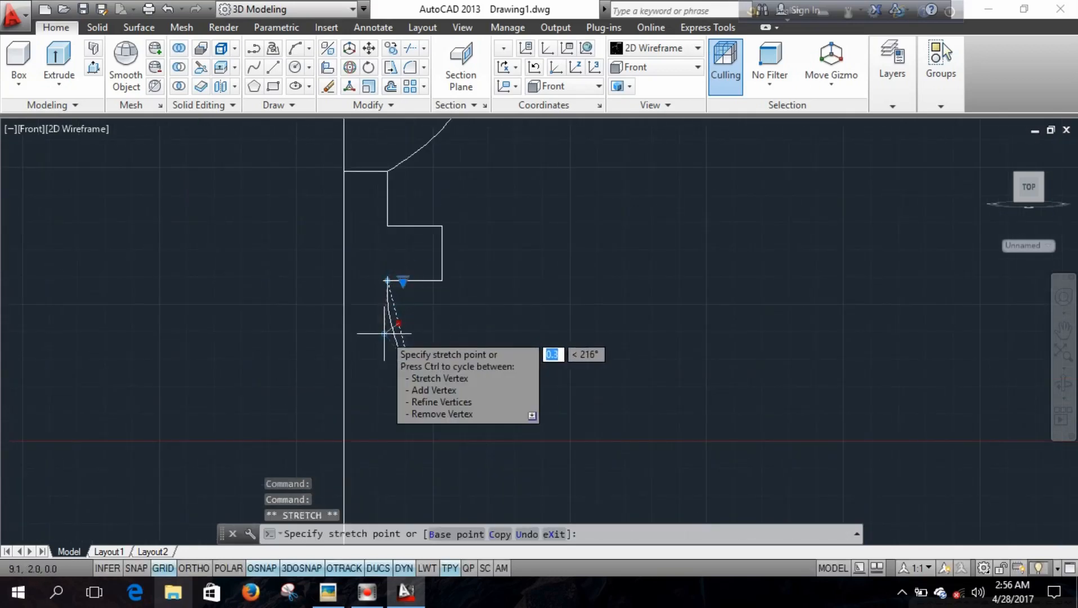
left_click(384, 333)
left_click(406, 366)
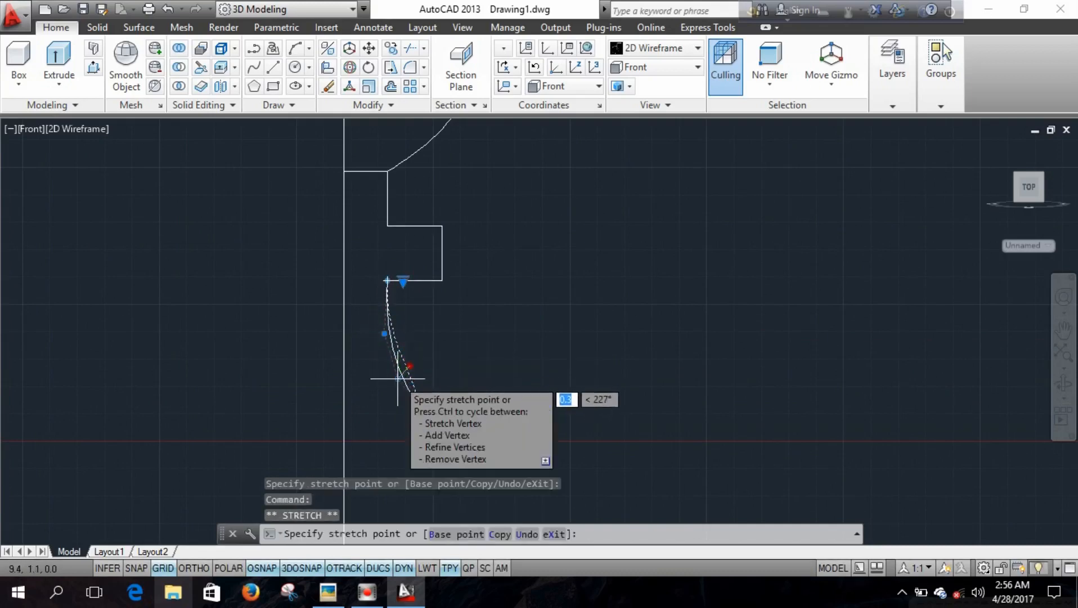
left_click(399, 378)
key("Escape")
From the stem spline's lower end, draw the stepped base: about 0.8 right, 0.9 down, 0.9 right, 1.4 down, and left past the axis.
scroll(466, 370, "down", 4)
middle_click_drag(509, 389, 483, 391)
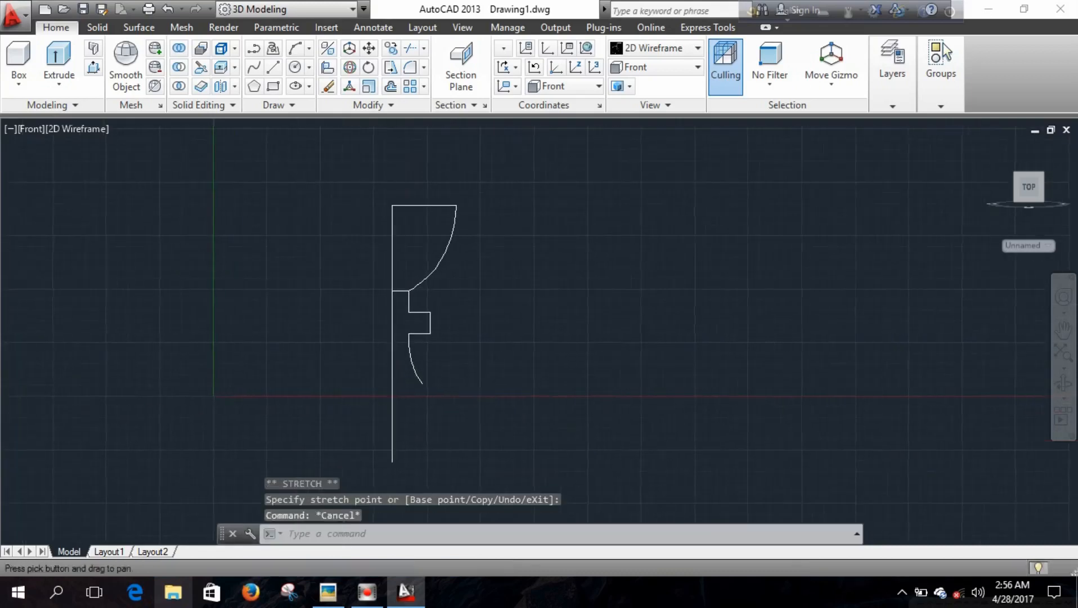
left_click(268, 72)
left_click(421, 384)
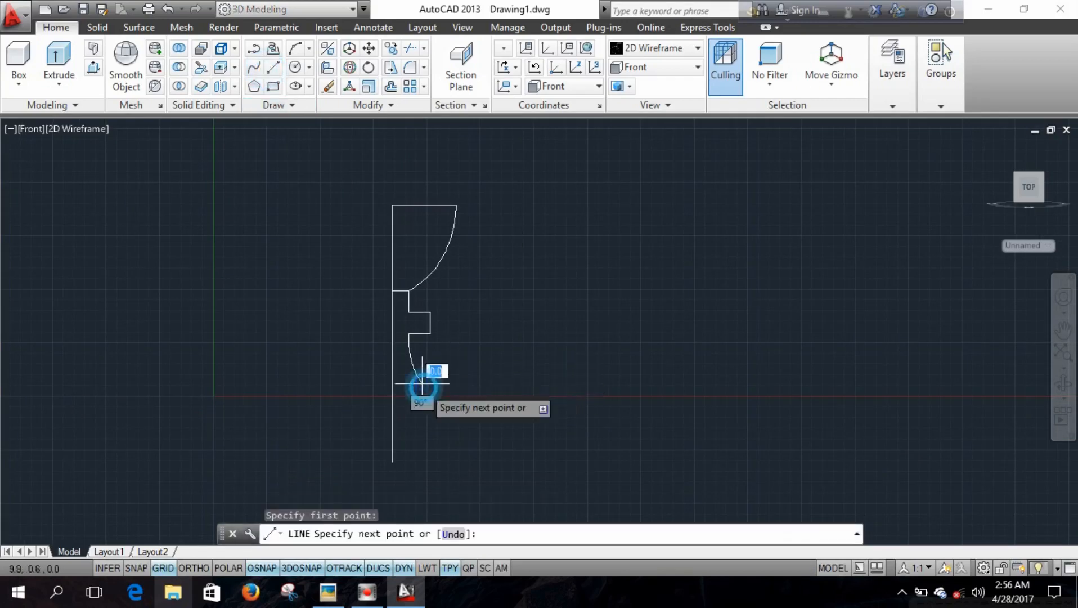
left_click(435, 384)
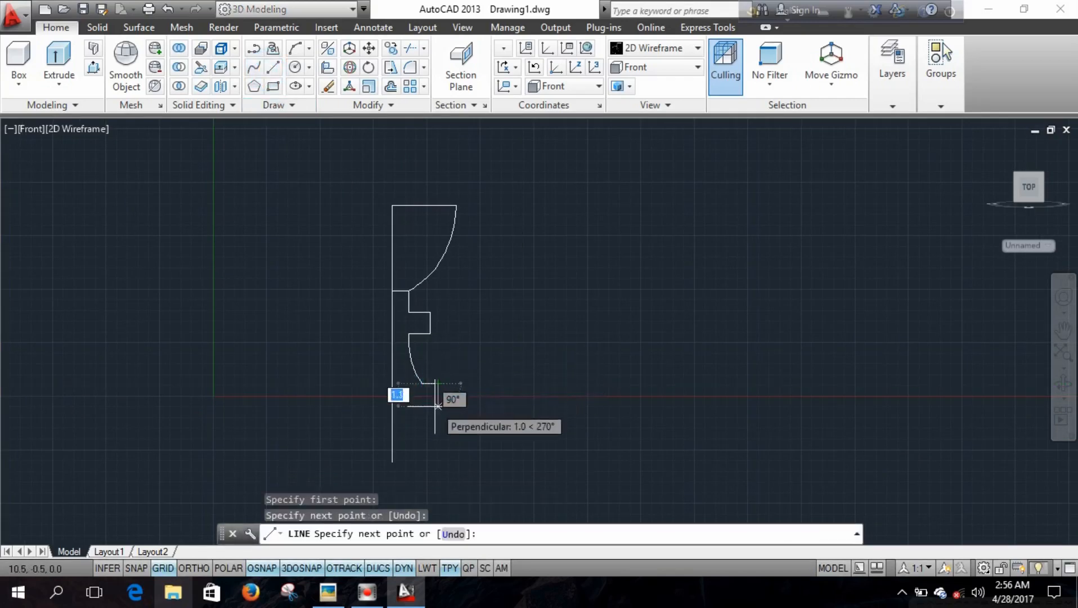
left_click(437, 403)
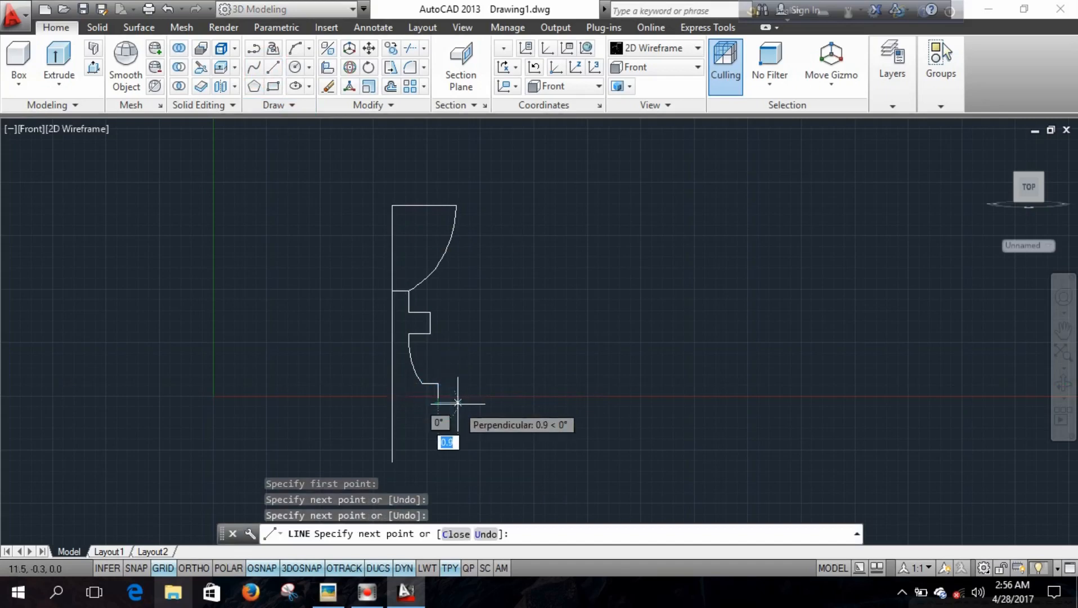
left_click(458, 402)
left_click(458, 432)
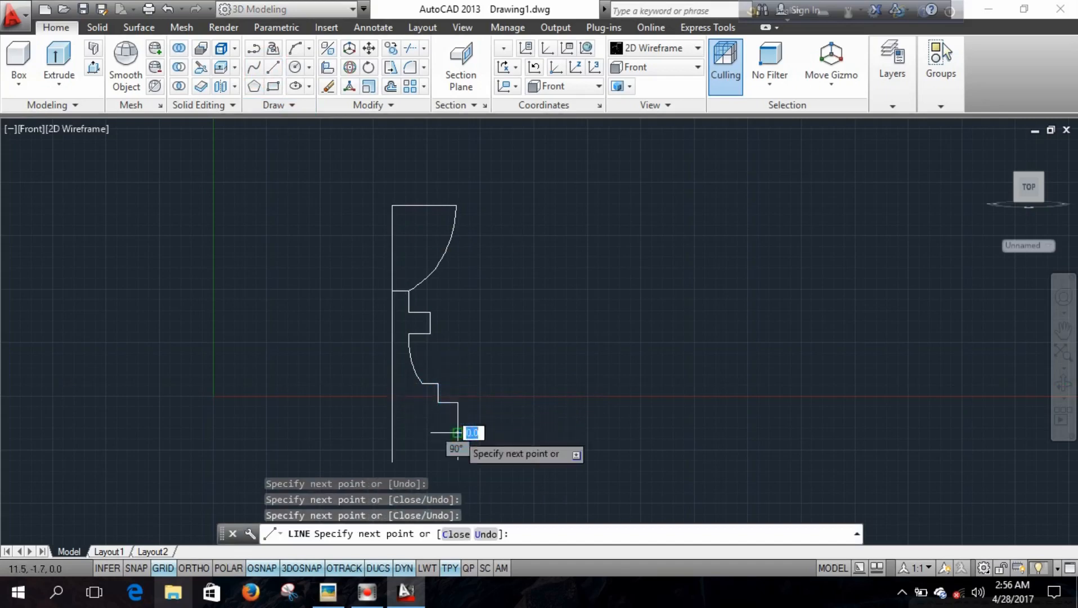
left_click(354, 433)
right_click(356, 236)
left_click(383, 245)
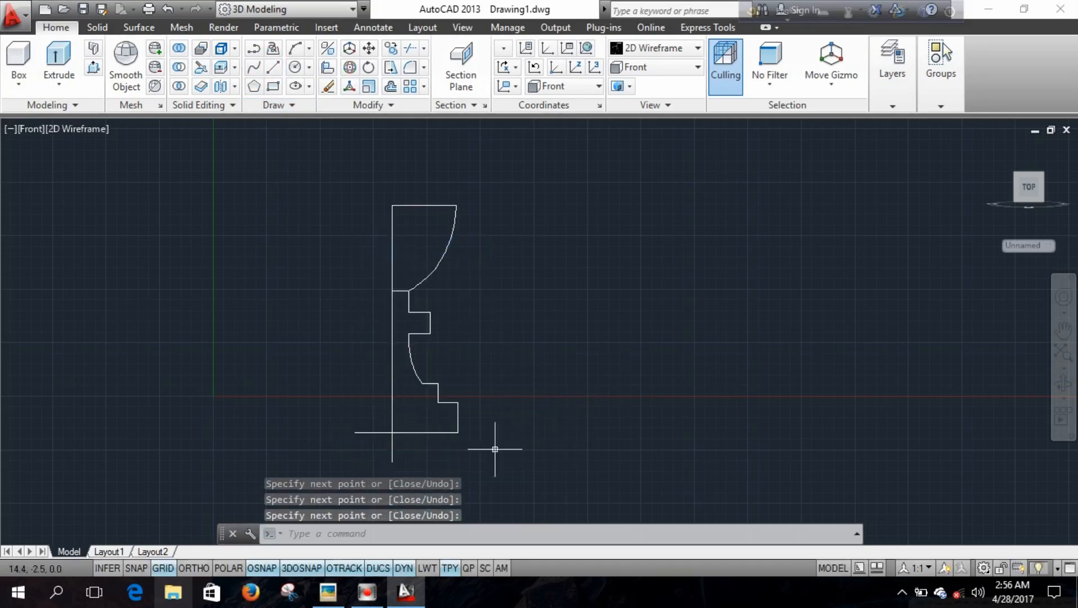
Trim the base line's overhang beyond the axis and the part of the axis below the base.
middle_click_drag(502, 388, 477, 377)
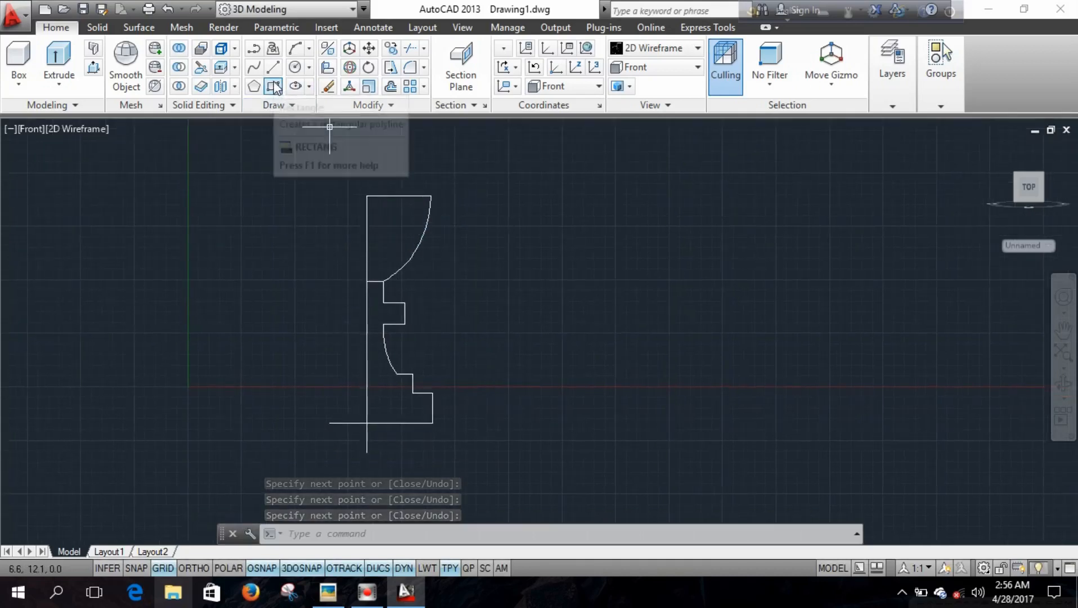
left_click(410, 50)
key("Return")
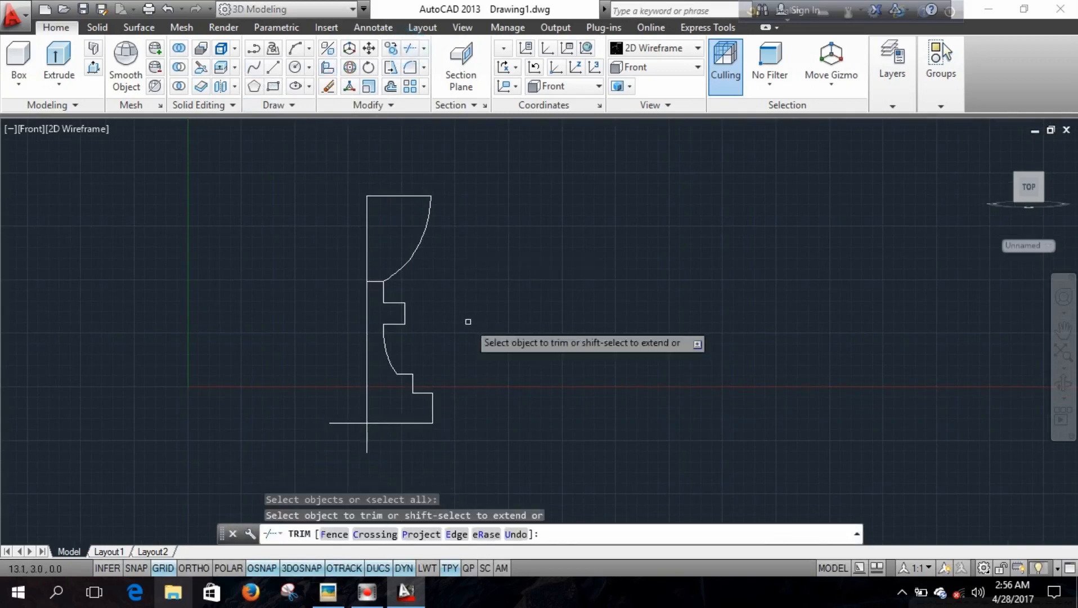
left_click(339, 422)
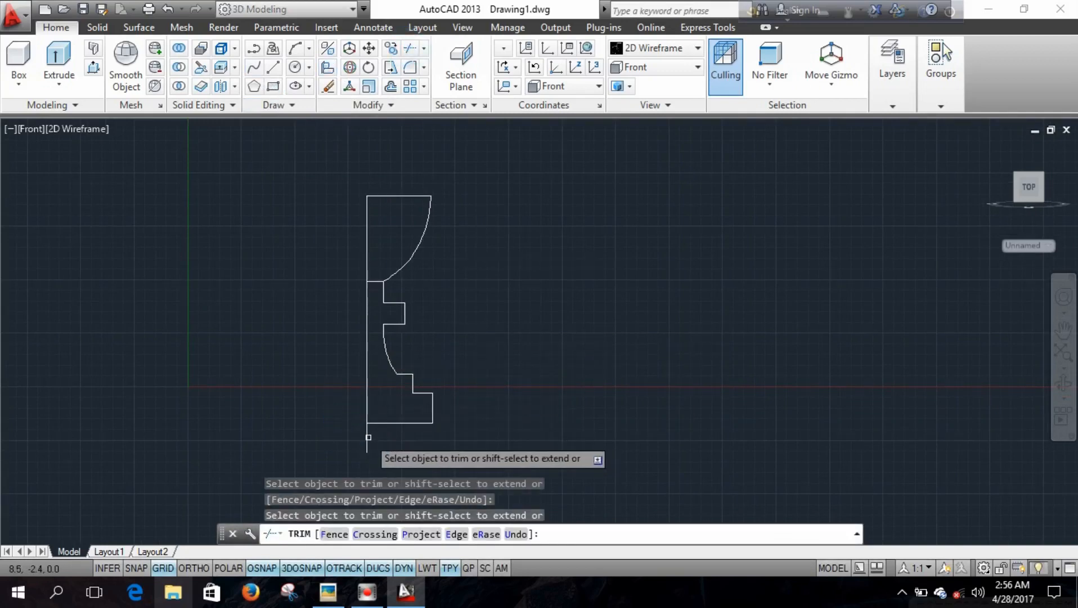
left_click(368, 436)
key("Escape")
Offset the bowl's outer curve 0.3 inward to give the bowl its wall thickness.
scroll(416, 269, "up", 4)
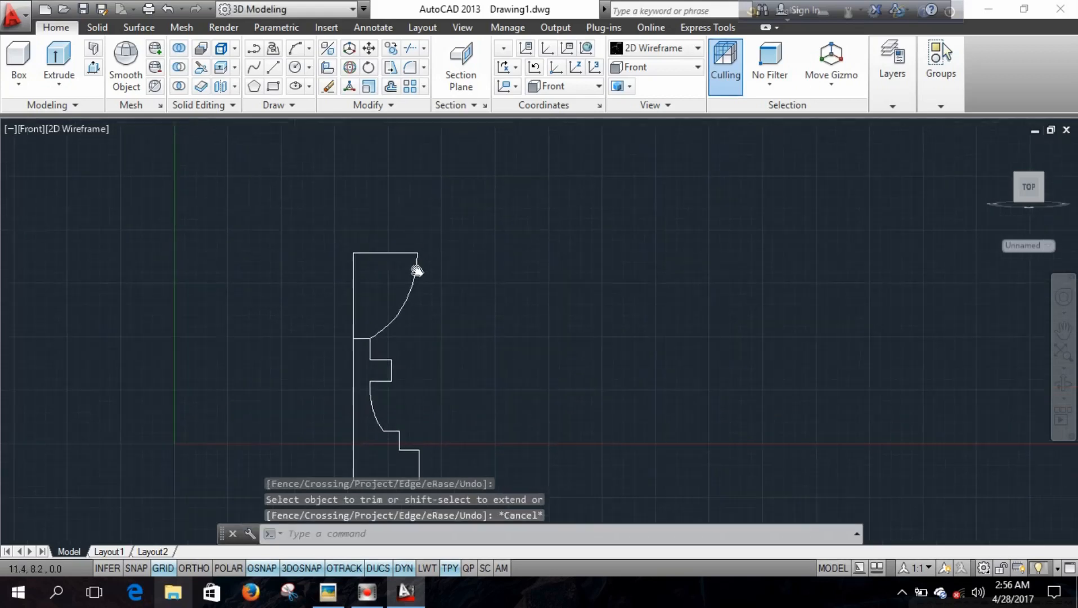
left_click(390, 86)
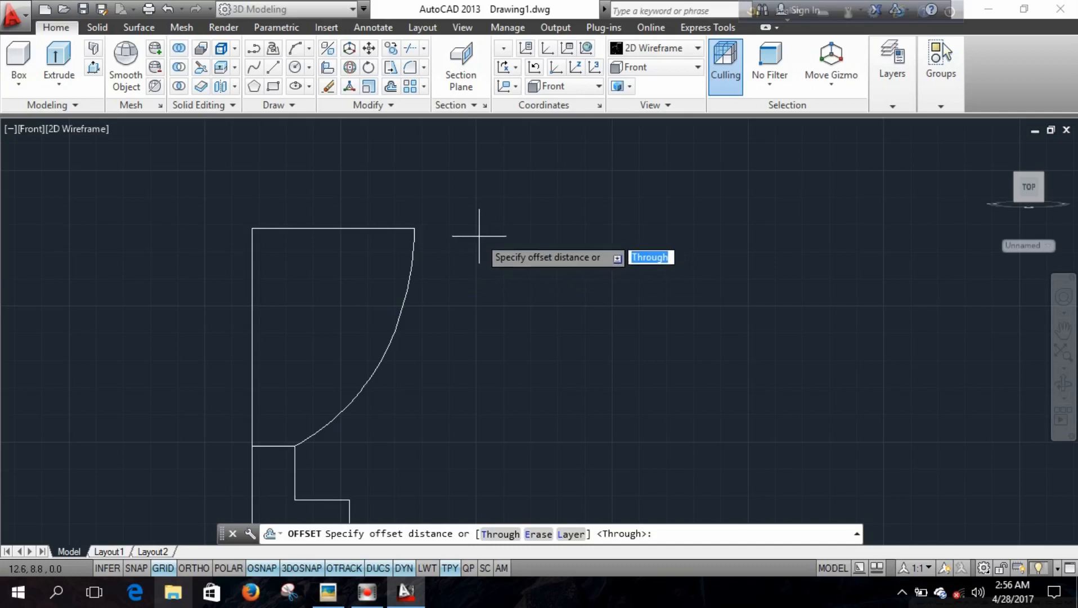
key("Return")
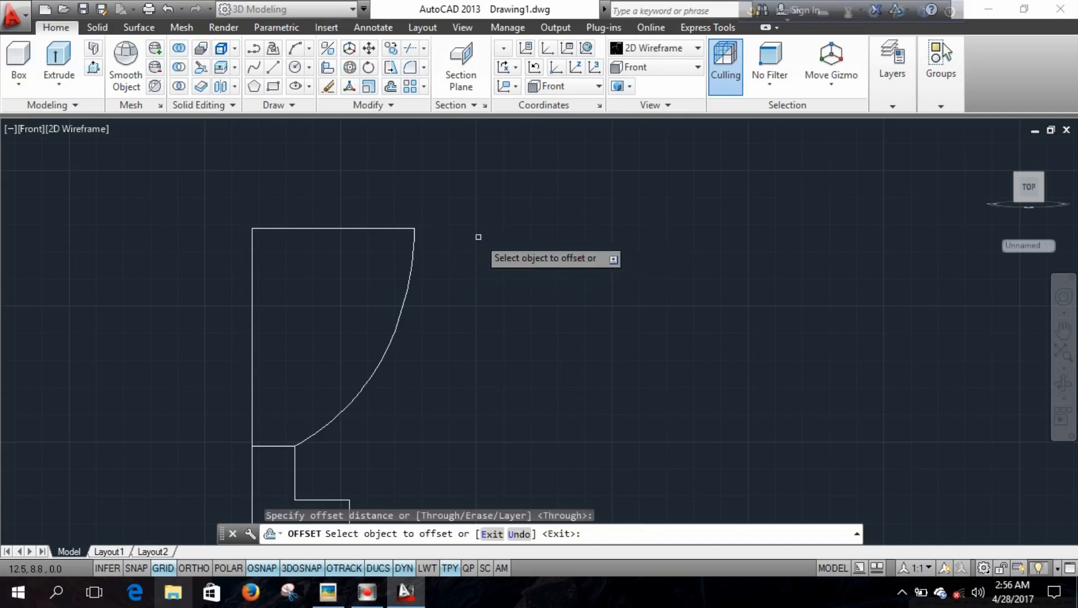
left_click(408, 281)
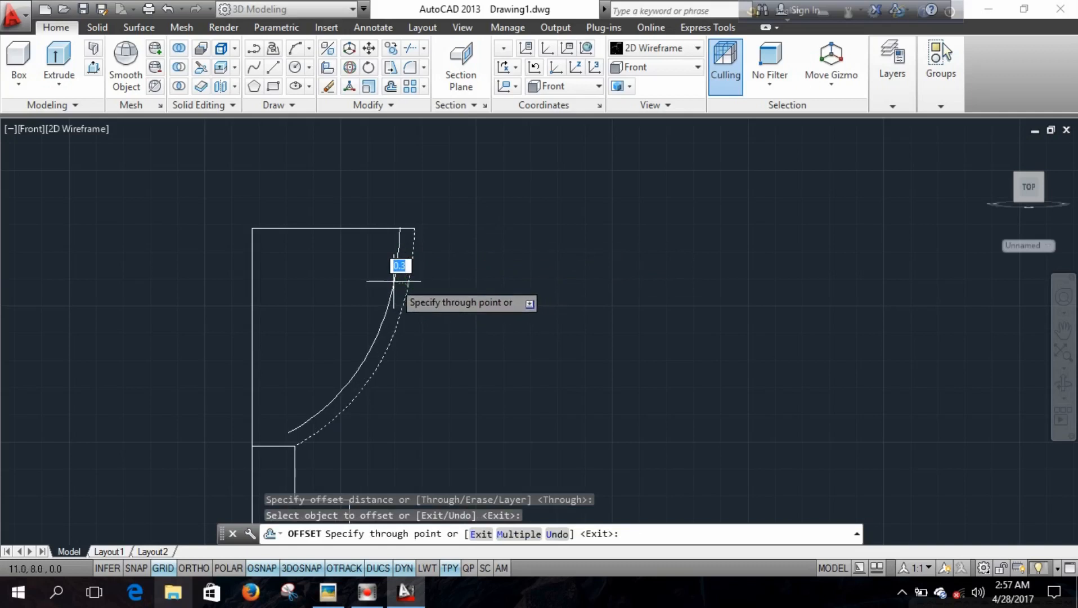
key("Return")
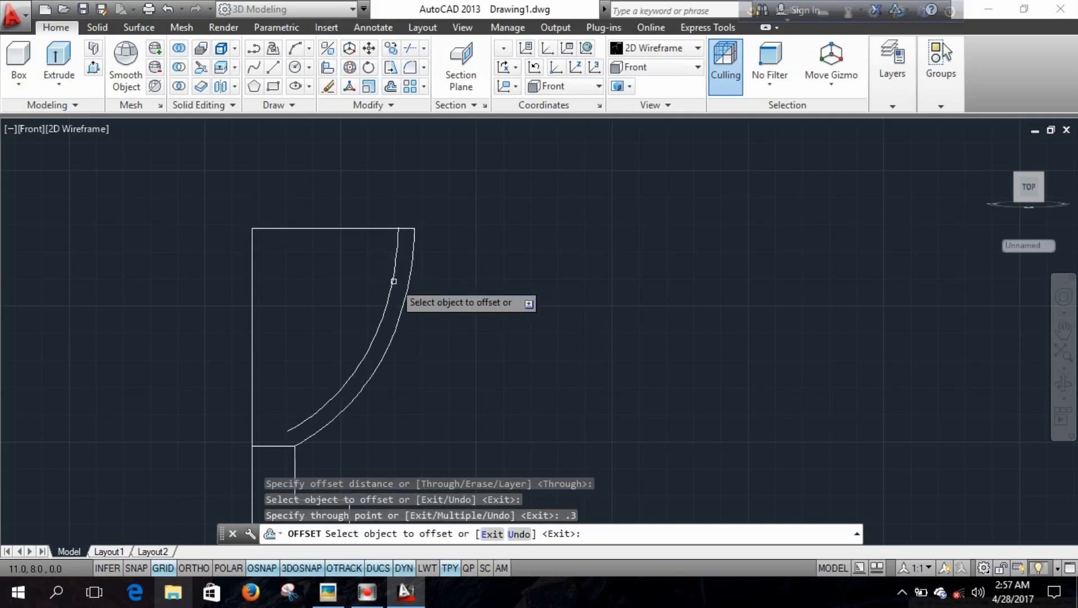
key("Escape")
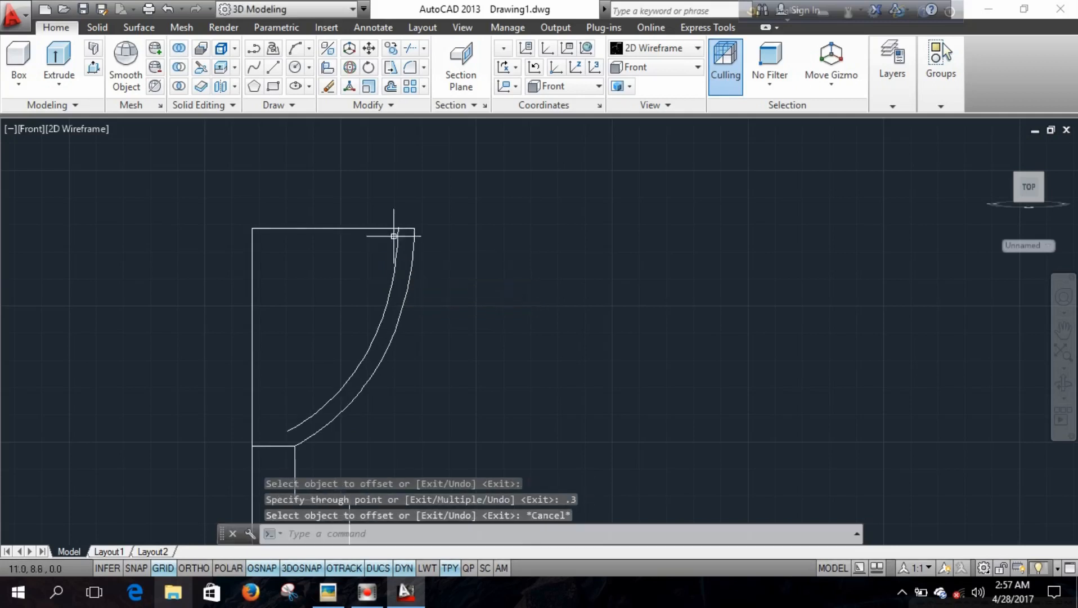
Draw a horizontal line from the inner bowl curve's lower end past the axis as the bowl floor.
scroll(401, 231, "up", 5)
scroll(387, 220, "down", 5)
scroll(324, 344, "up", 4)
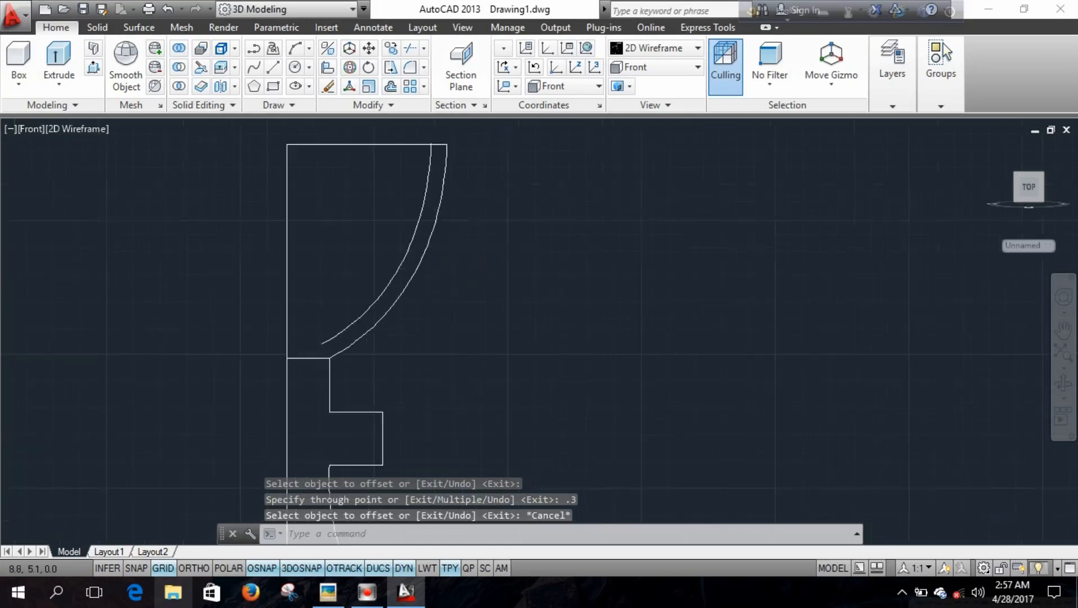
left_click(274, 68)
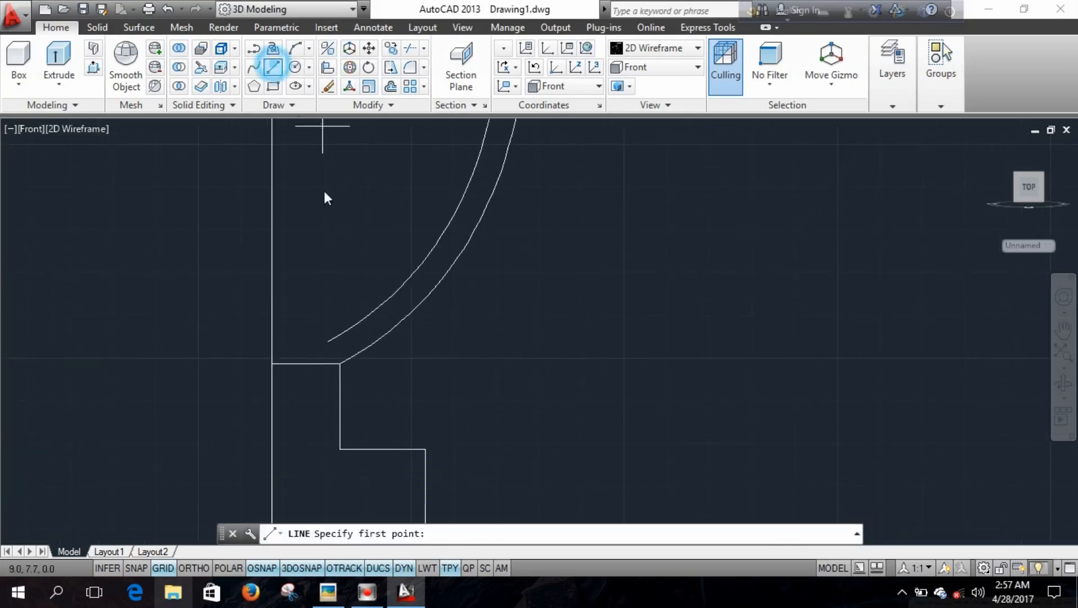
left_click(328, 341)
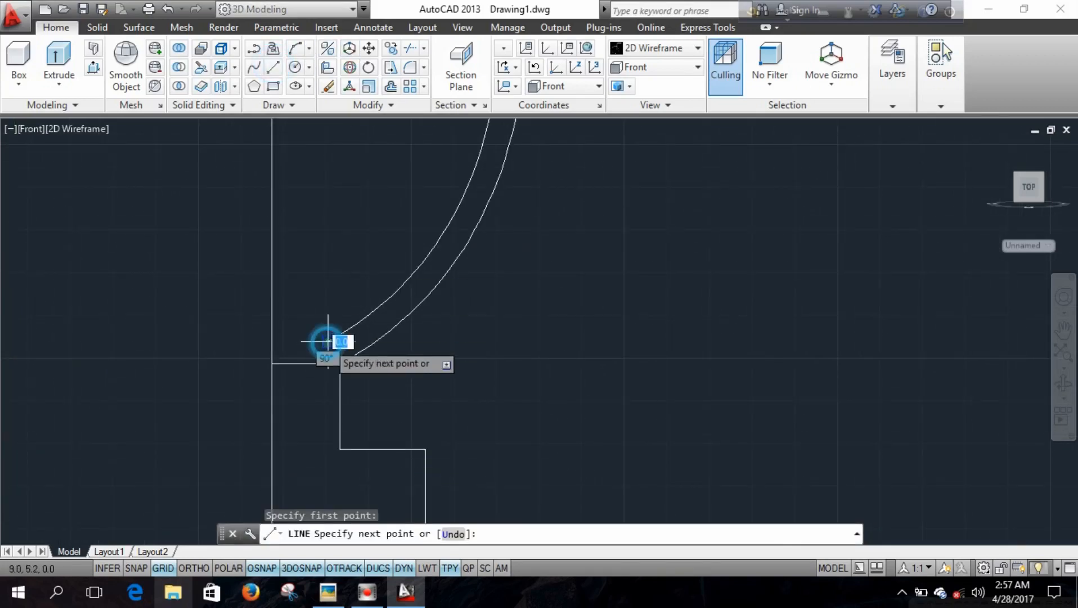
left_click(226, 341)
right_click(227, 343)
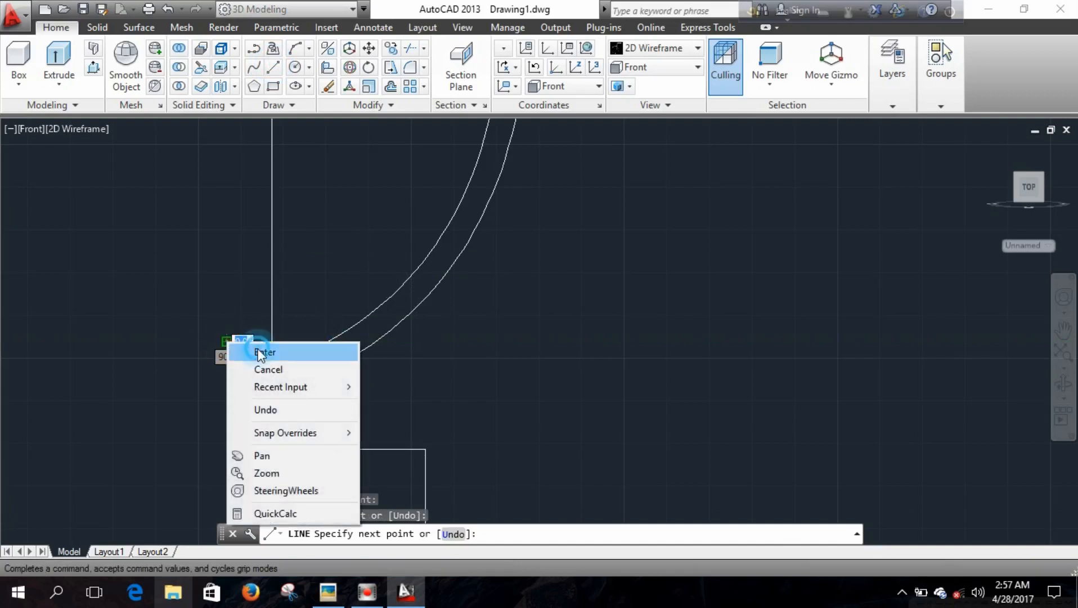
left_click(260, 352)
scroll(491, 253, "down", 4)
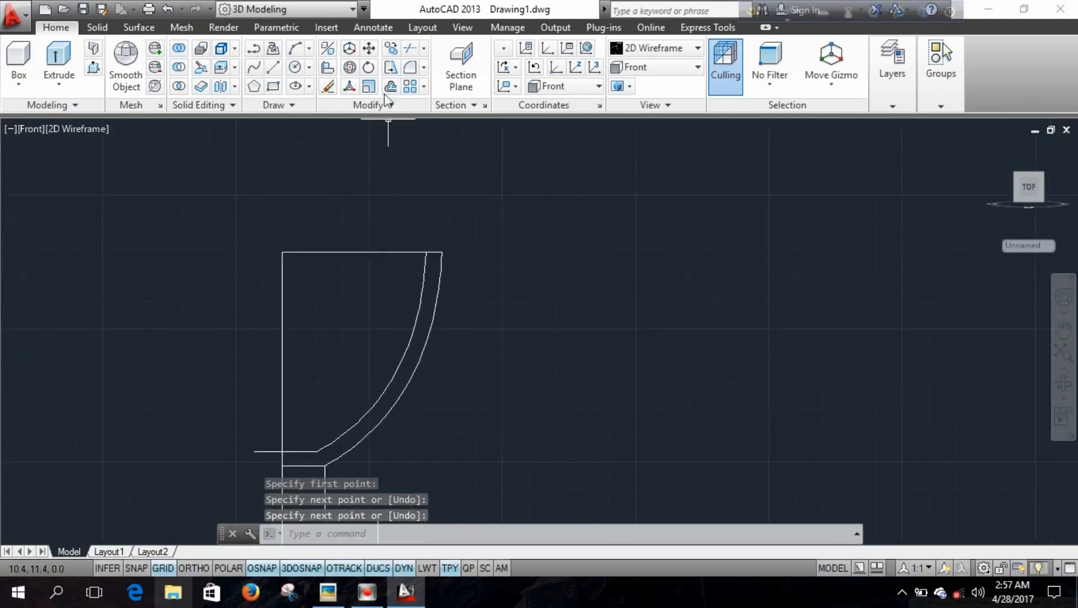
Trim the inner curve's stub above the rim and the rim line between the axis and the inner curve.
left_click(410, 50)
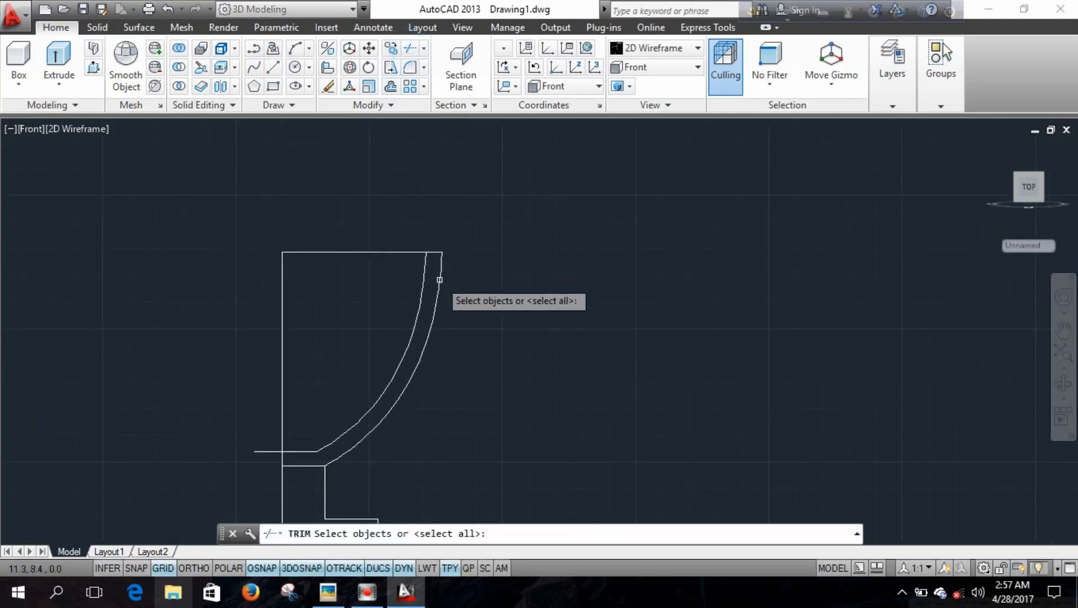
key("Return")
scroll(410, 242, "up", 5)
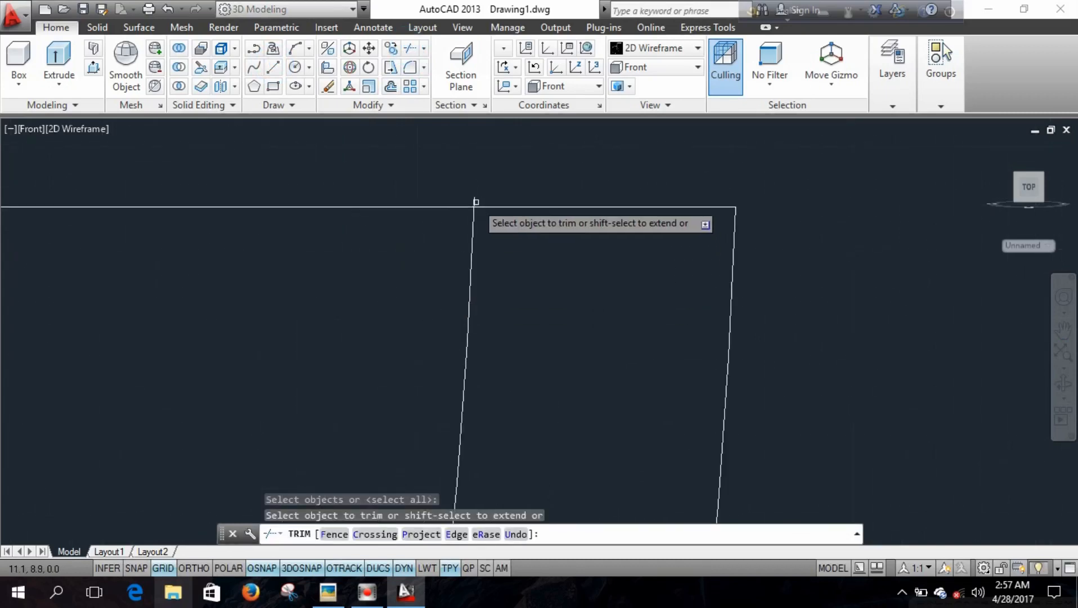
left_click(473, 200)
scroll(483, 304, "down", 4)
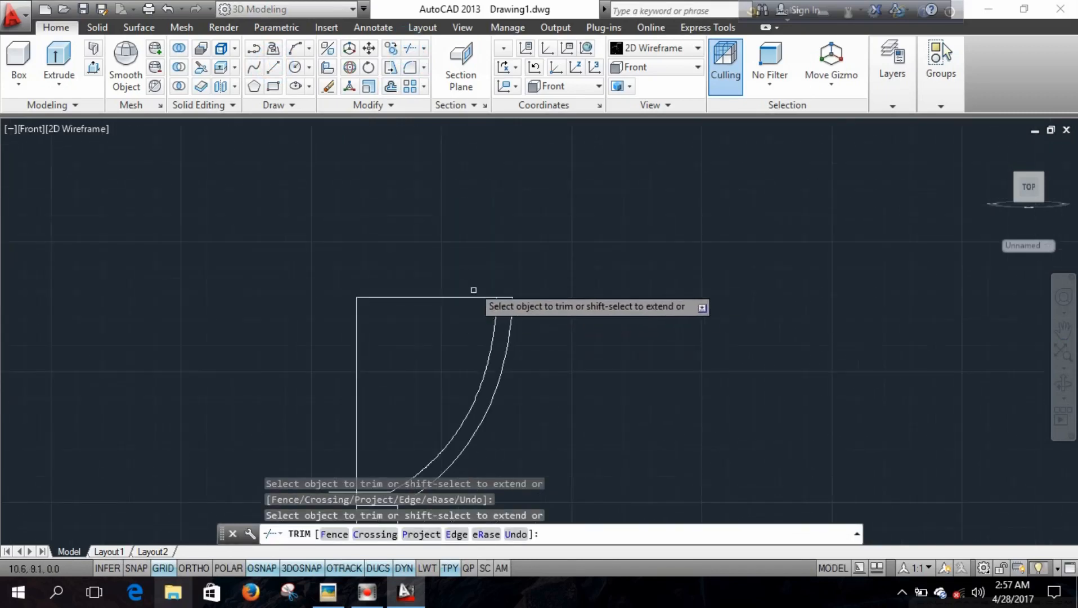
left_click(471, 297)
scroll(397, 359, "down", 6)
Trim the bowl floor line's overhang beyond the axis and the axis segment above the bowl floor.
scroll(396, 429, "up", 8)
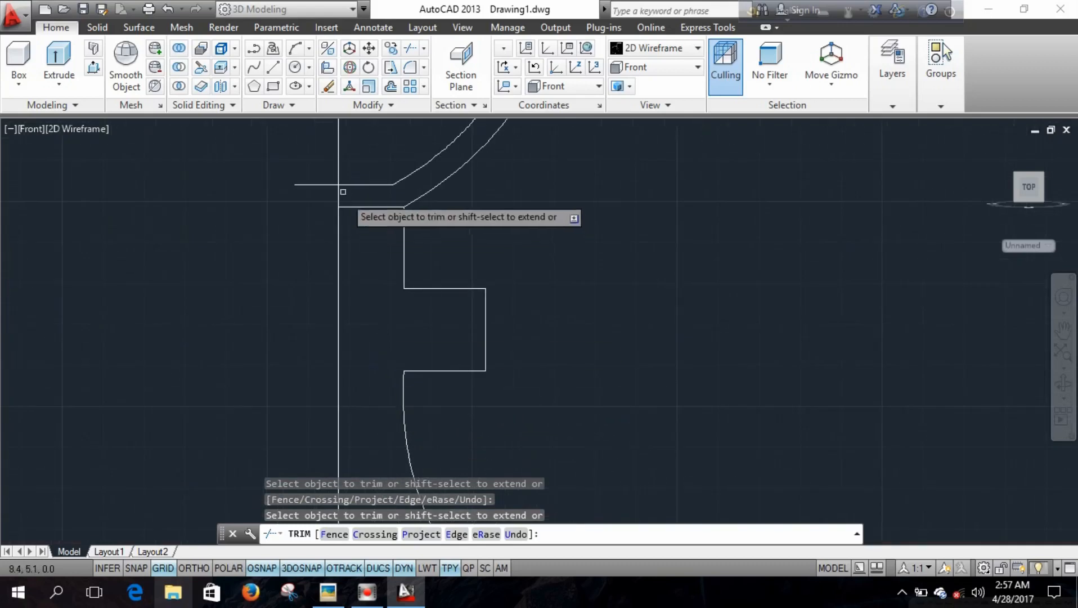
left_click(323, 184)
left_click(340, 168)
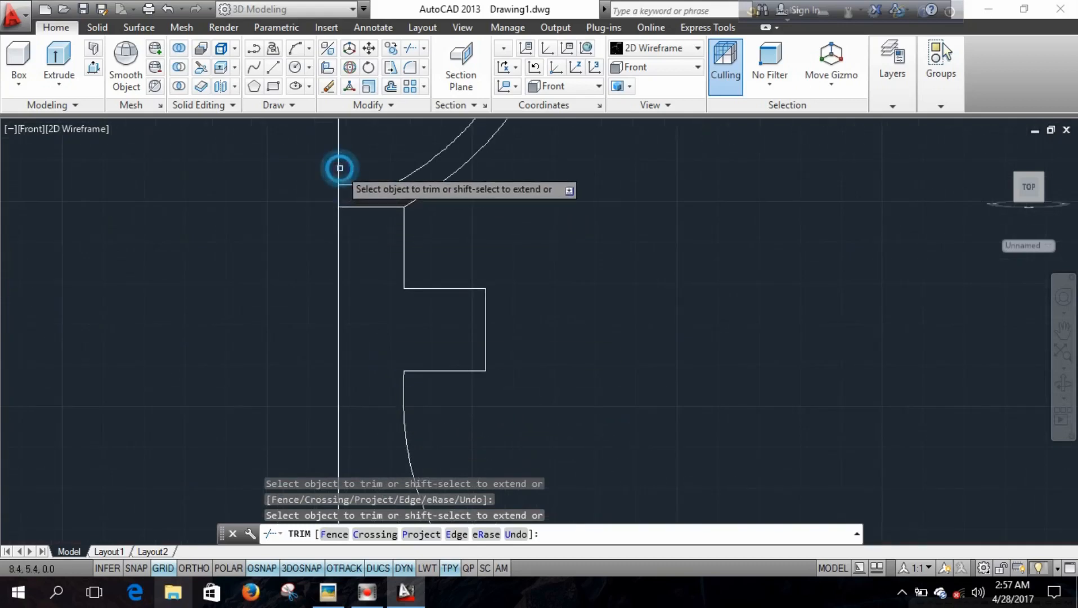
left_click(339, 167)
scroll(382, 191, "down", 5)
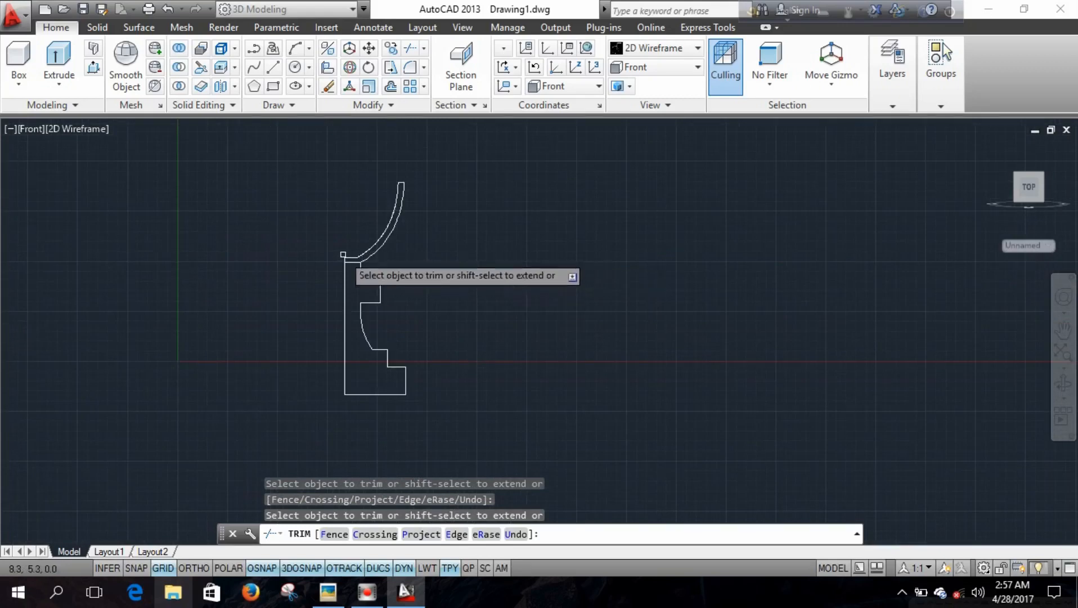
key("Escape")
Delete the short horizontal line between the axis and the outer bowl curve's lower end, just below the bowl floor.
scroll(401, 265, "up", 4)
scroll(346, 254, "up", 2)
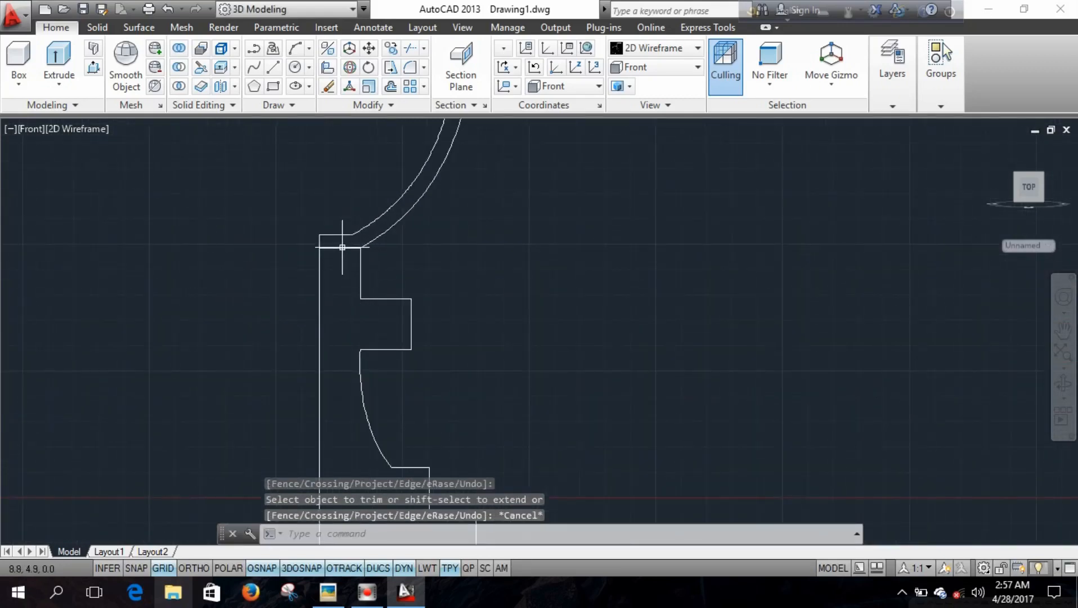
left_click(341, 247)
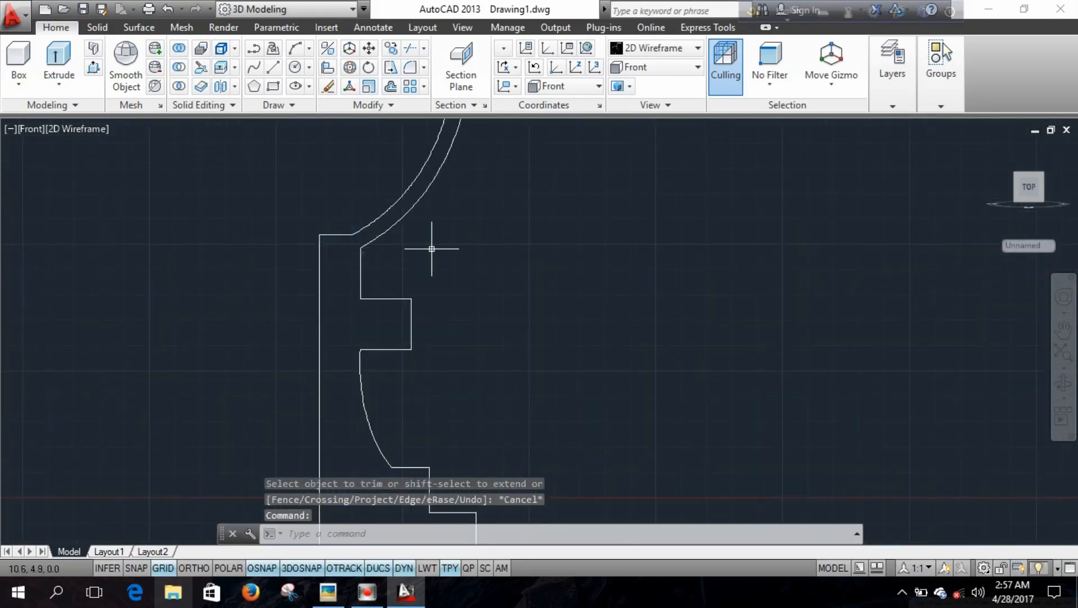
key("Delete")
scroll(450, 271, "down", 4)
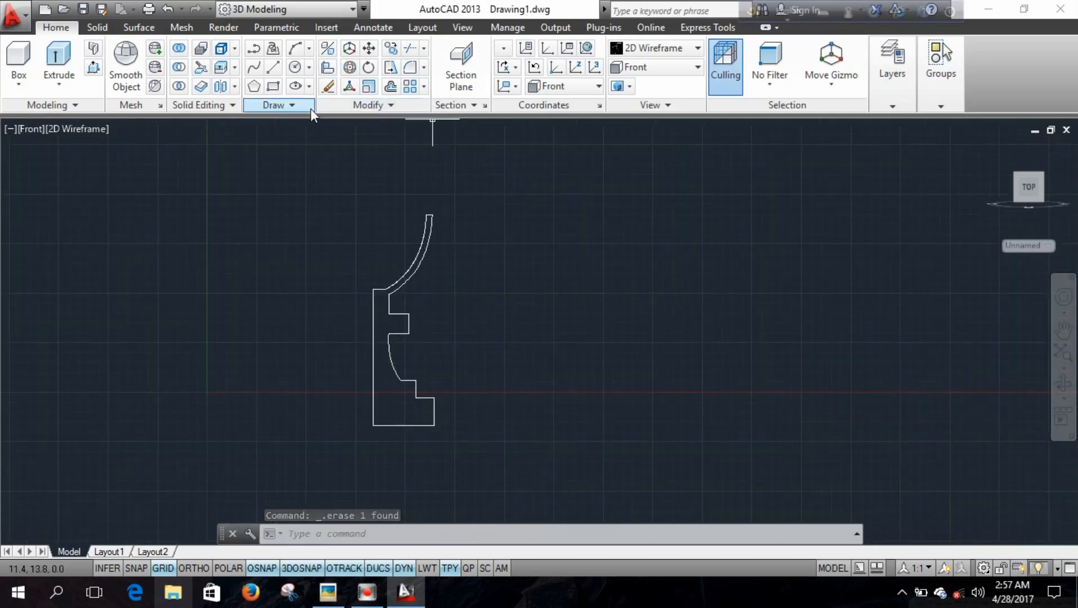
Convert the whole closed half profile of the cup into a single region.
left_click(287, 105)
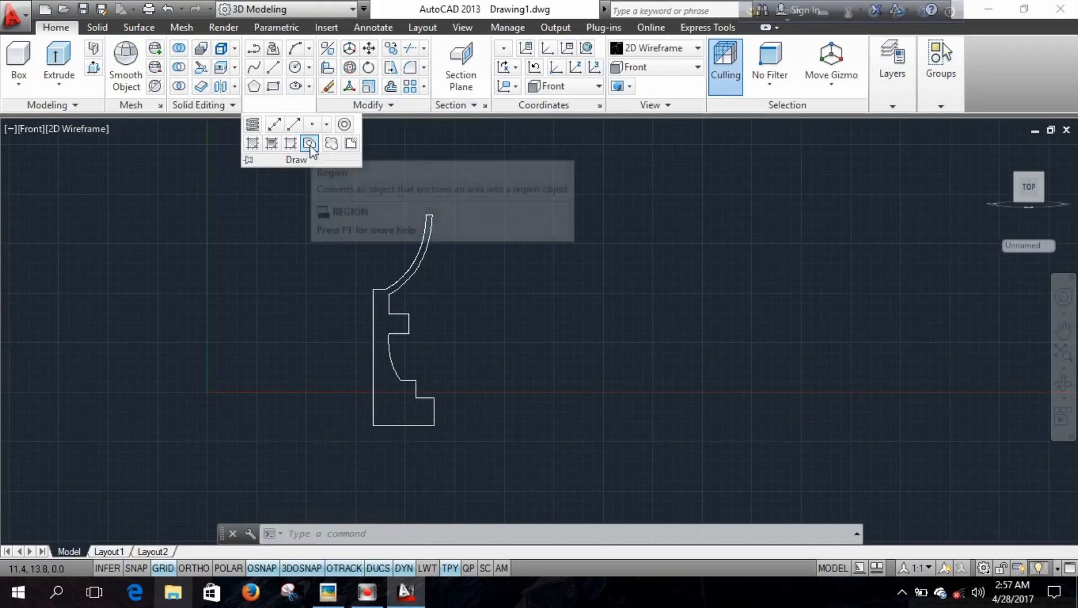
left_click(310, 143)
left_click(316, 197)
left_click(529, 459)
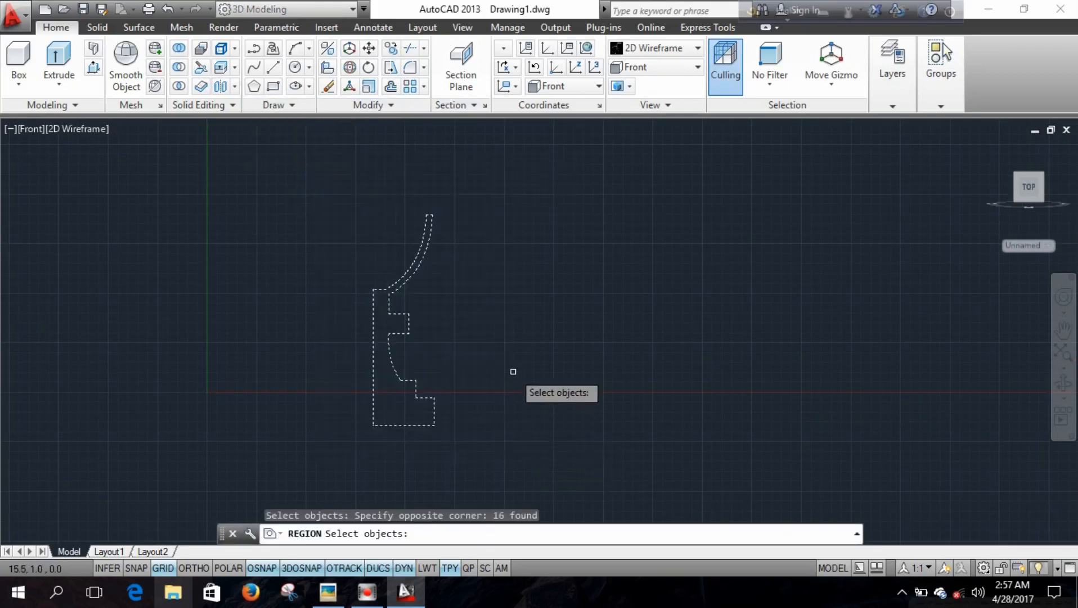
key("Return")
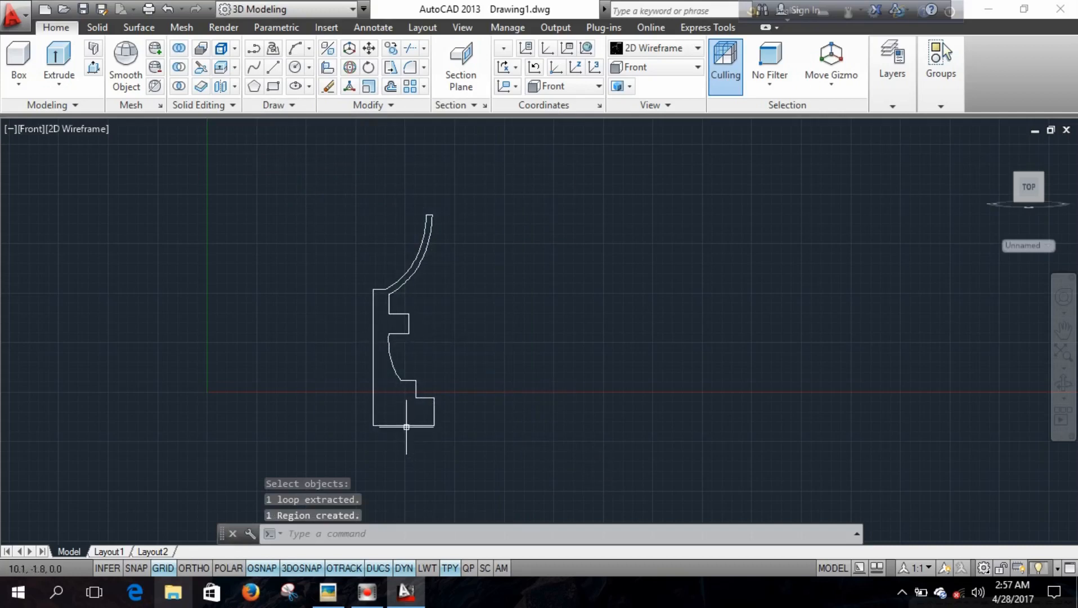
left_click(405, 426)
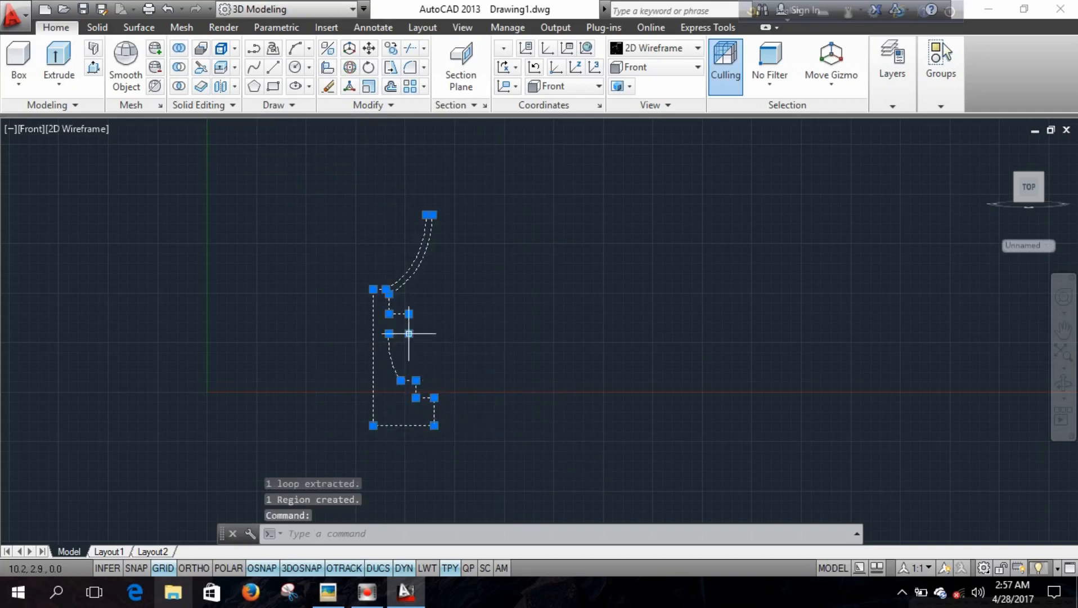
key("Escape")
Draw a two-point spline about 4 units long from within the bowl wall near the rim to within the wall near the bowl floor.
scroll(406, 226, "up", 4)
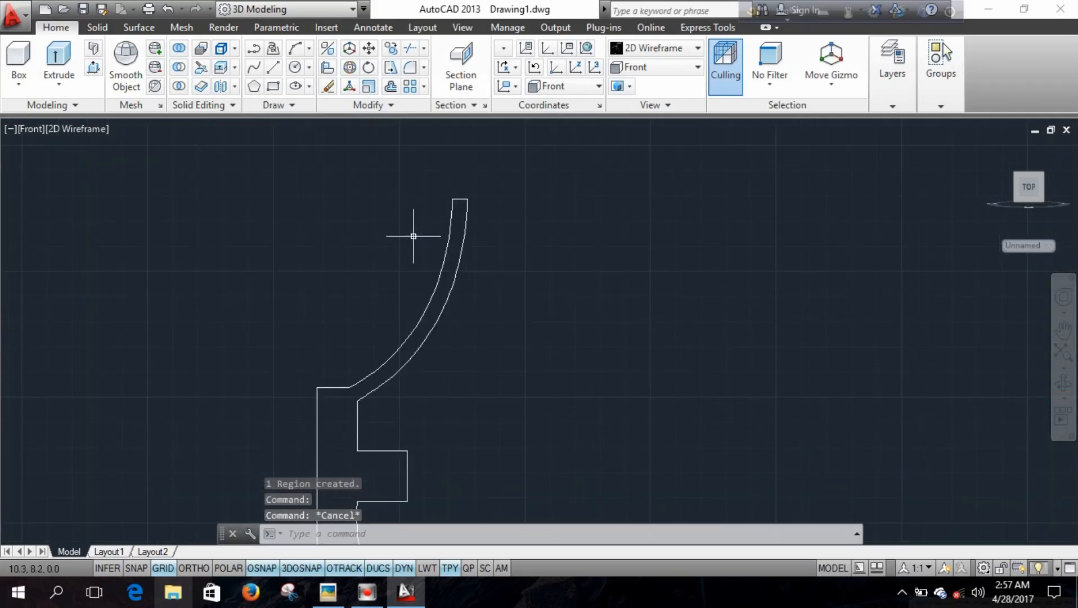
left_click(254, 68)
scroll(453, 214, "up", 5)
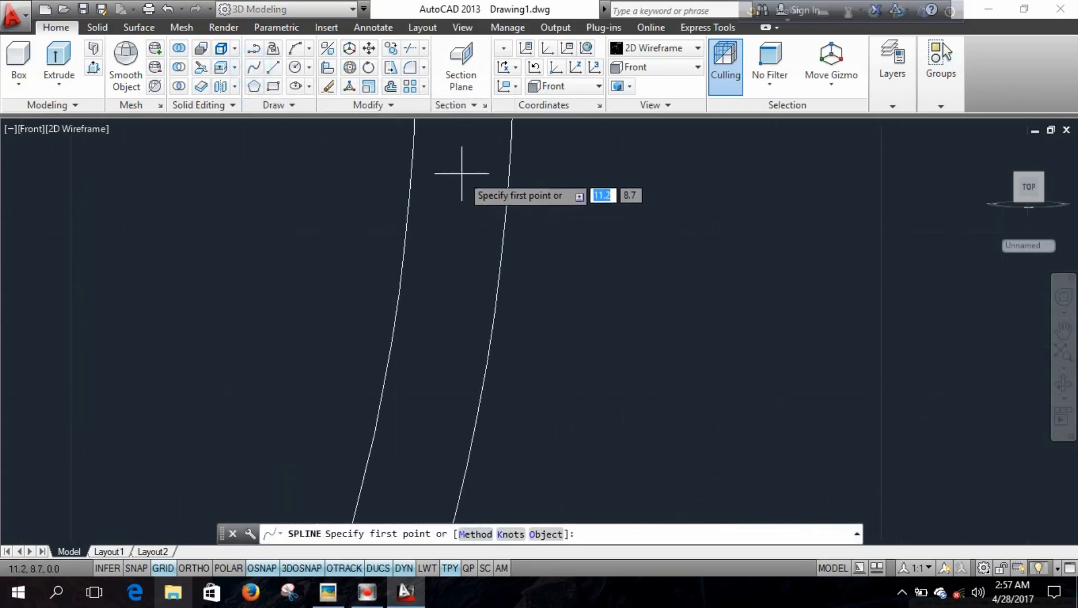
left_click(461, 173)
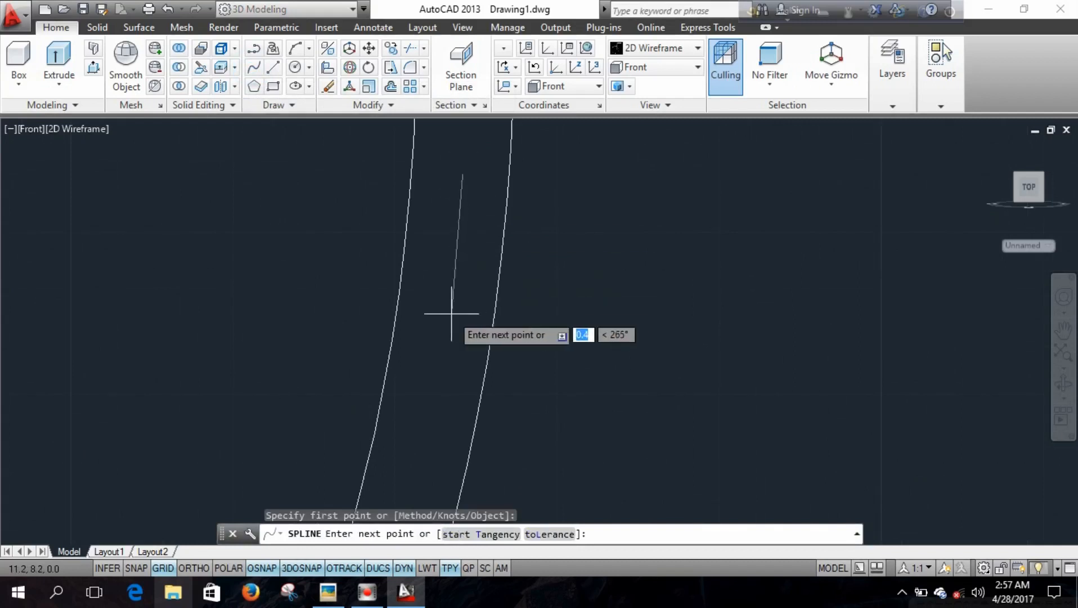
scroll(451, 314, "down", 5)
scroll(428, 361, "up", 5)
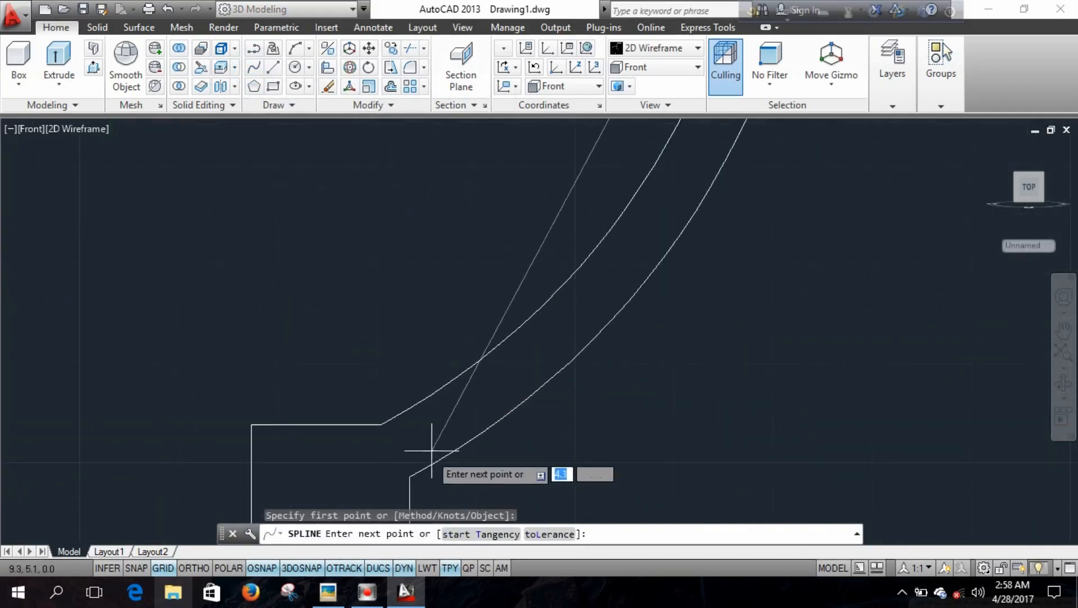
left_click(451, 416)
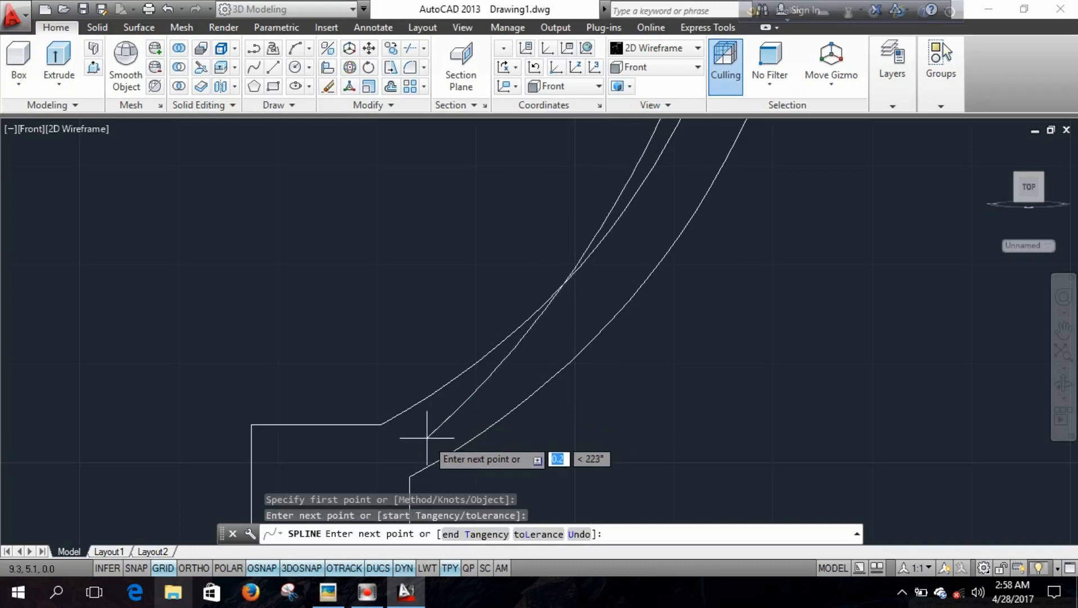
key("Return")
scroll(495, 370, "down", 4)
middle_click_drag(605, 225, 554, 276)
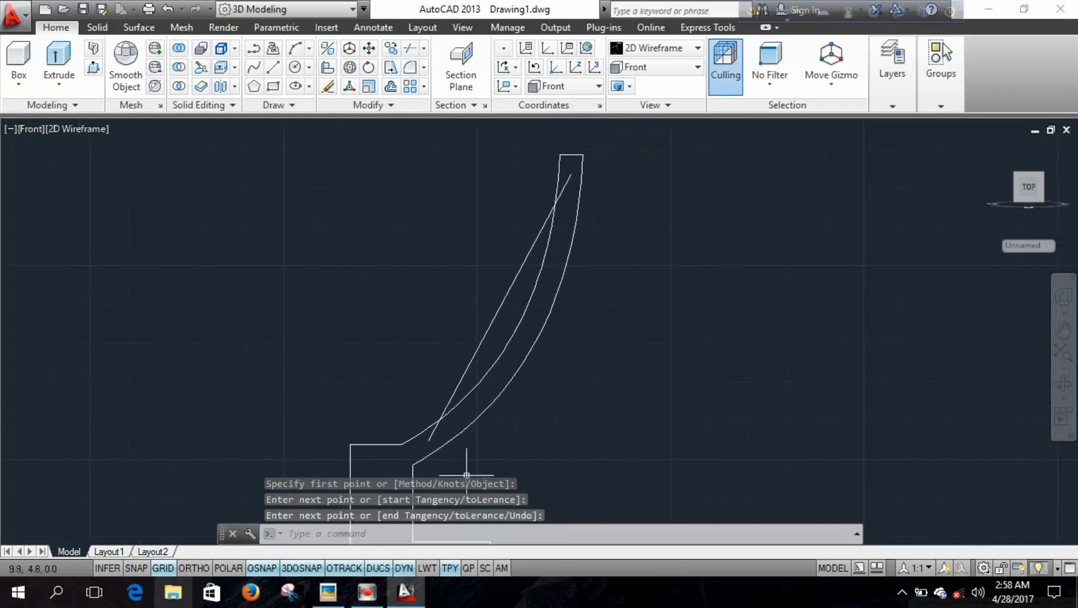
Check the shape of the trophy's handles in the reference picture sketch pic.jpg.
left_click(328, 591)
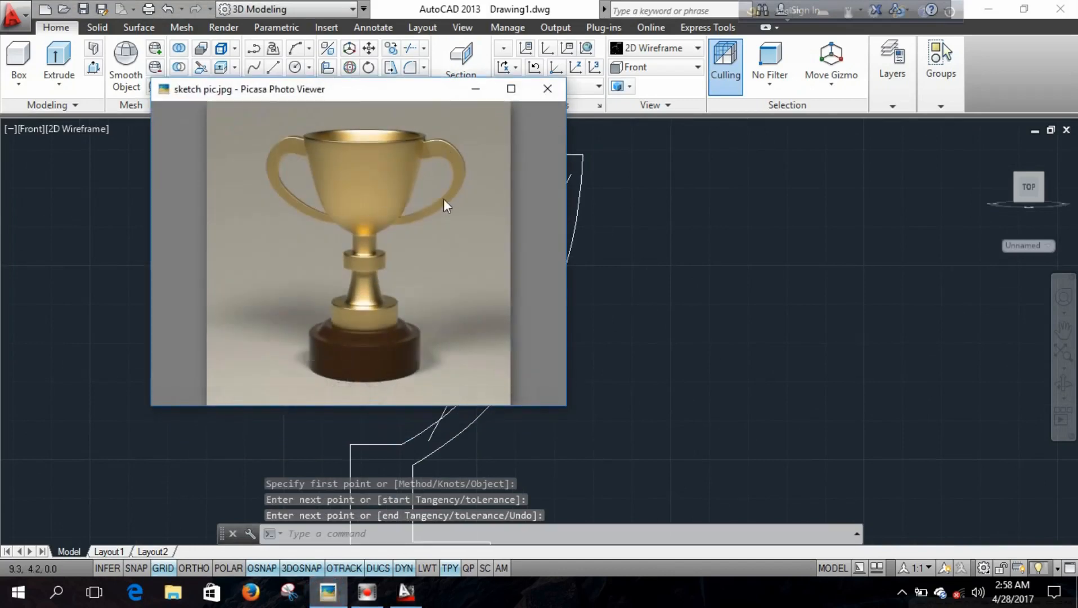
left_click(476, 89)
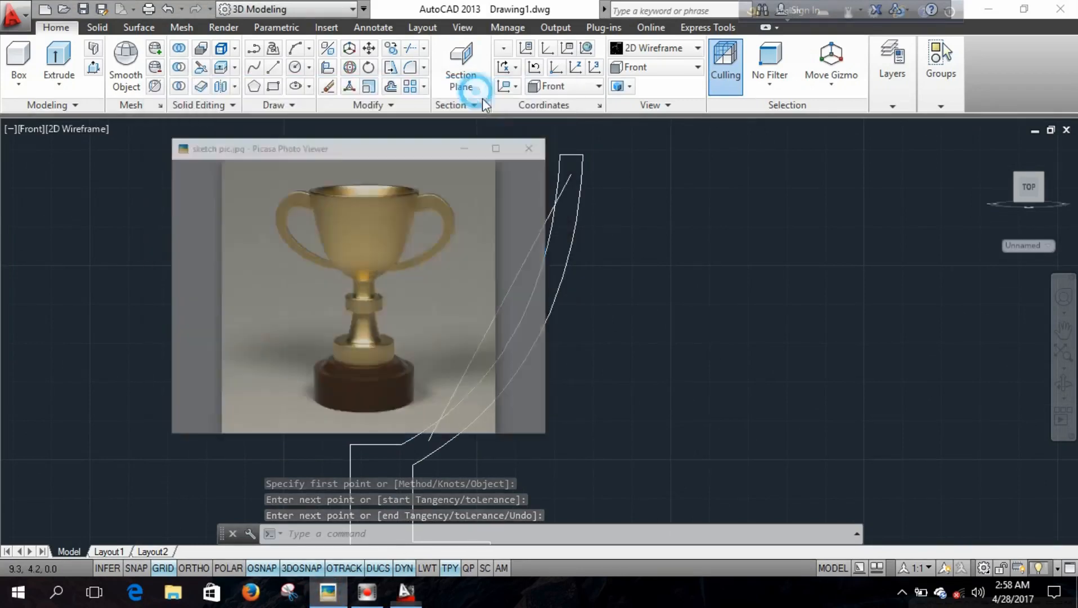
Switch the handle spline to control vertices and stretch its upper inner vertex outward to about 16.1, 9.2.
key("Return")
left_click(519, 269)
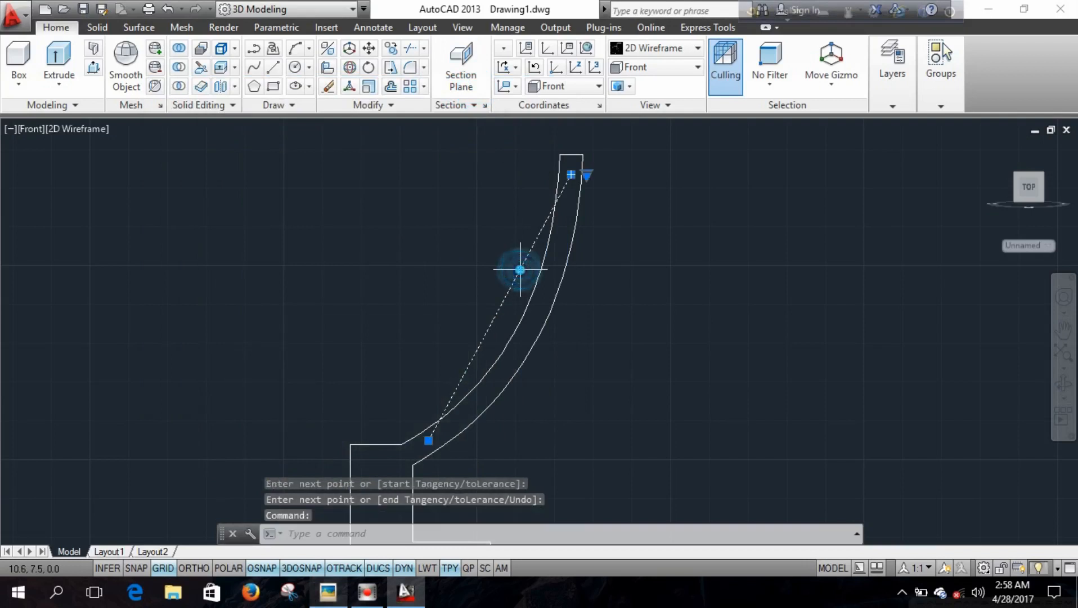
mouse_move(587, 175)
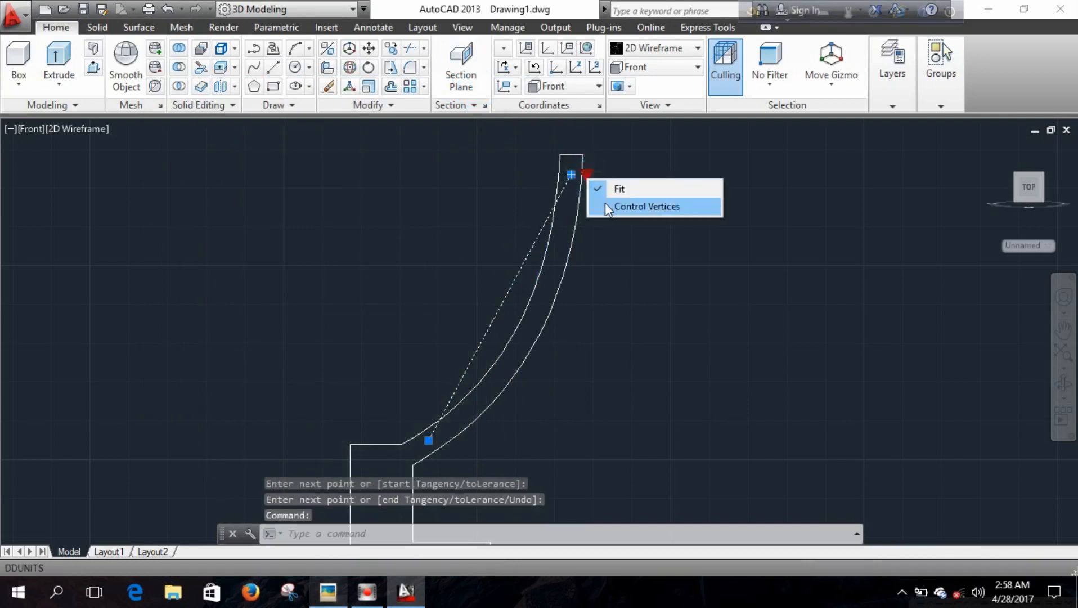
left_click(605, 203)
left_click(522, 263)
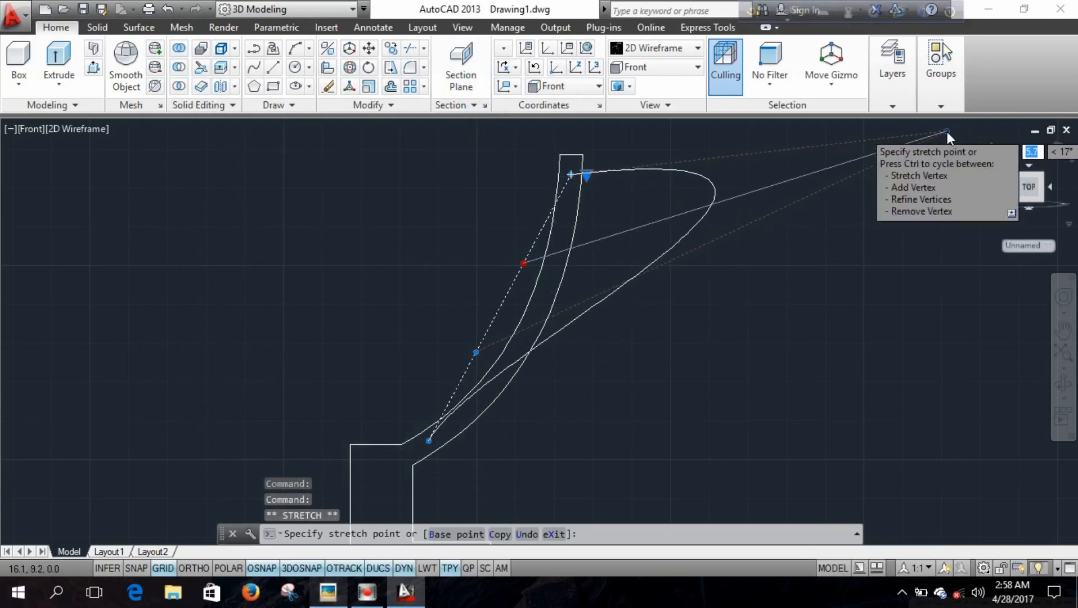
left_click(947, 132)
Stretch the handle spline's lower inner control vertex outward to about 11.8, 5.4, forming the rounded handle loop.
left_click(476, 352)
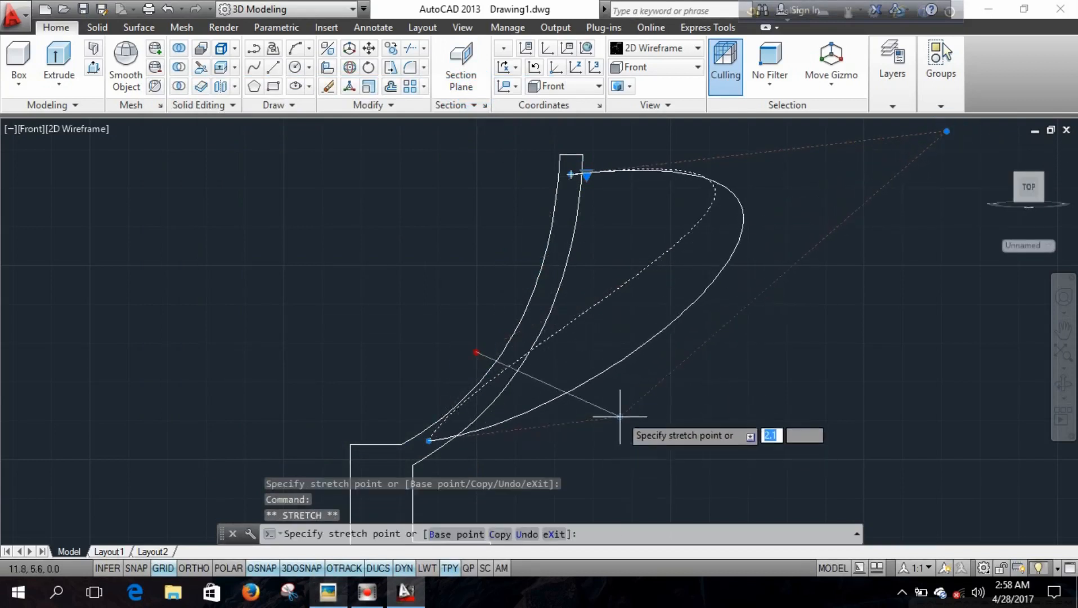
left_click(619, 426)
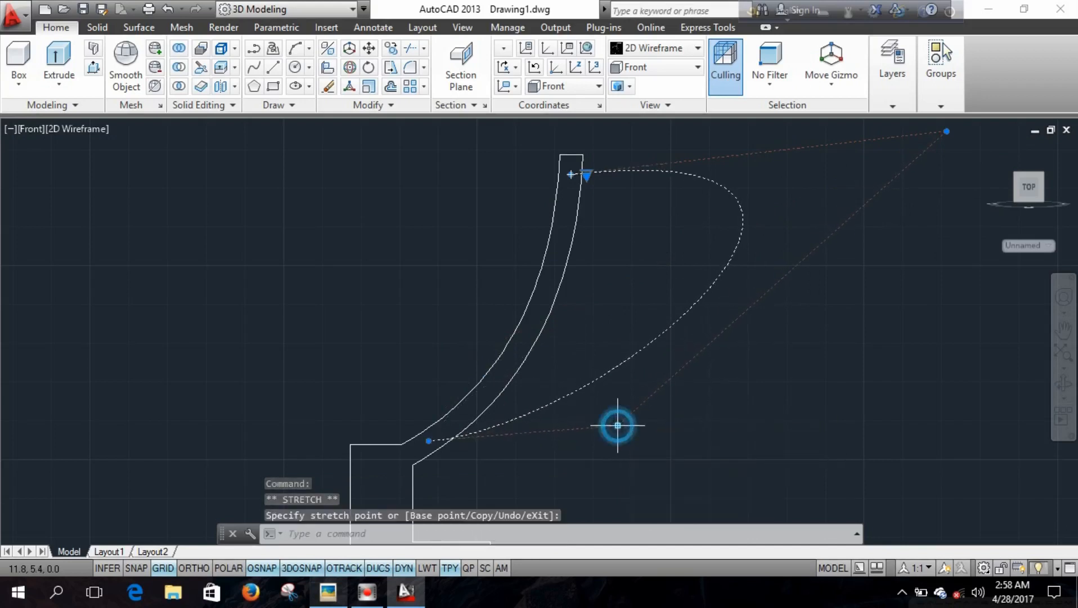
middle_click_drag(580, 265, 512, 279)
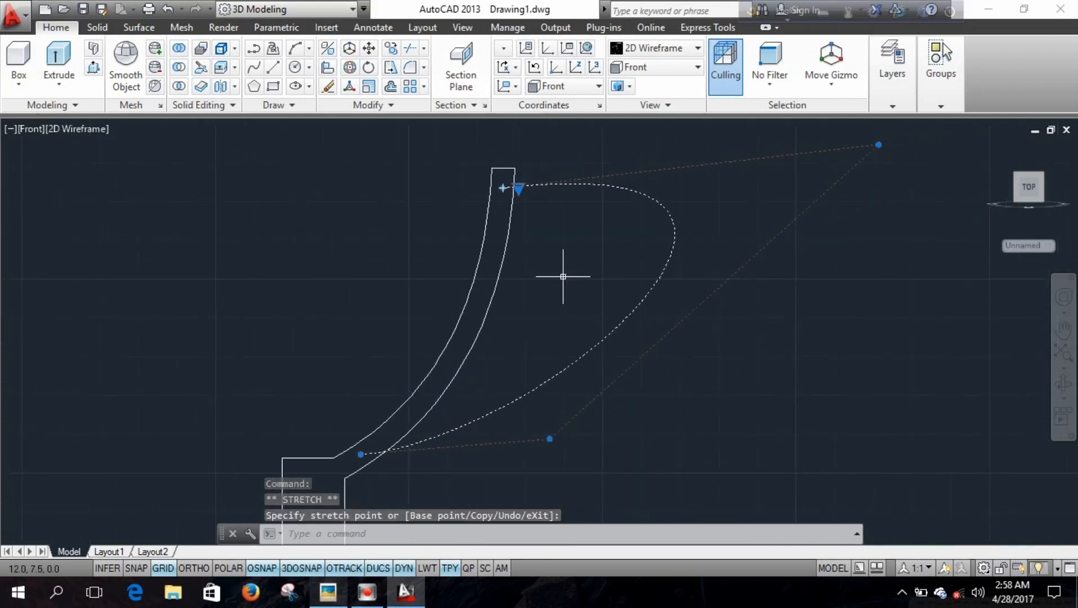
key("Escape")
scroll(602, 319, "down", 4)
middle_click_drag(618, 325, 565, 328)
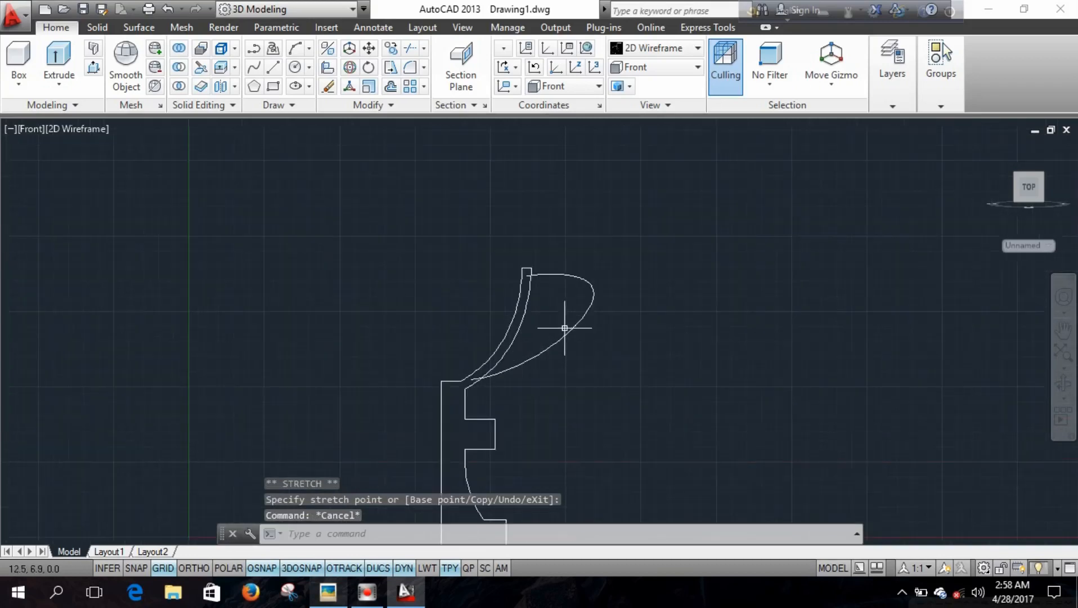
left_click(661, 69)
left_click(644, 179)
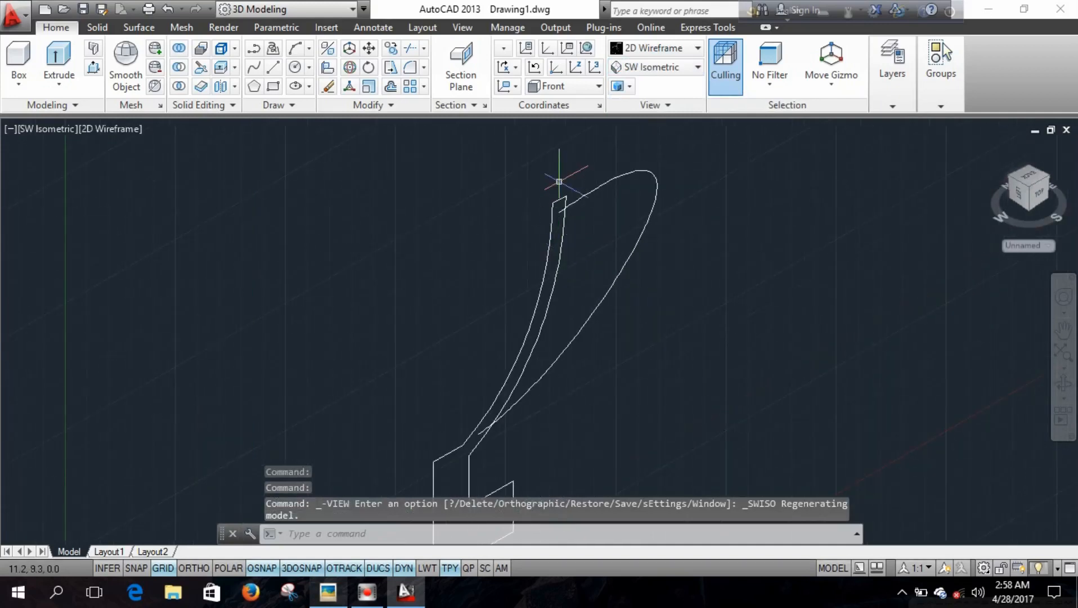
left_click(254, 86)
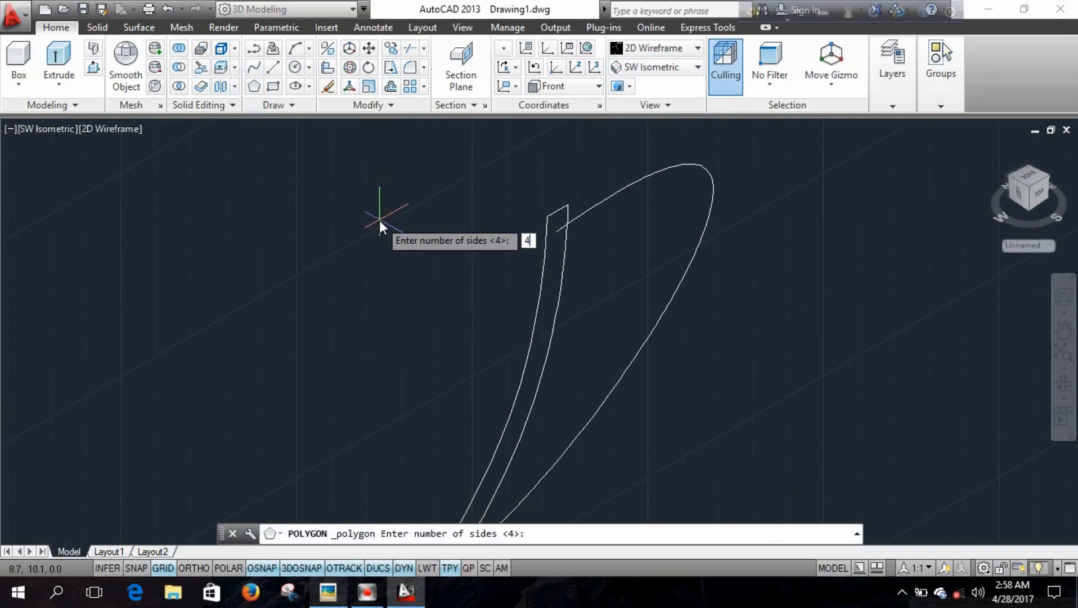
key("Return")
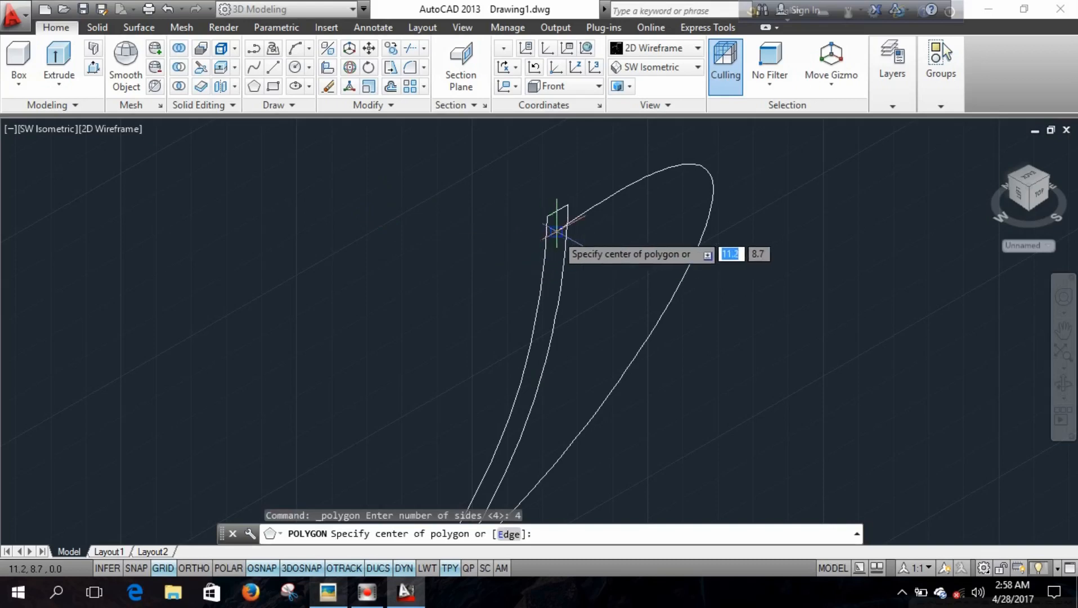
scroll(555, 231, "up", 2)
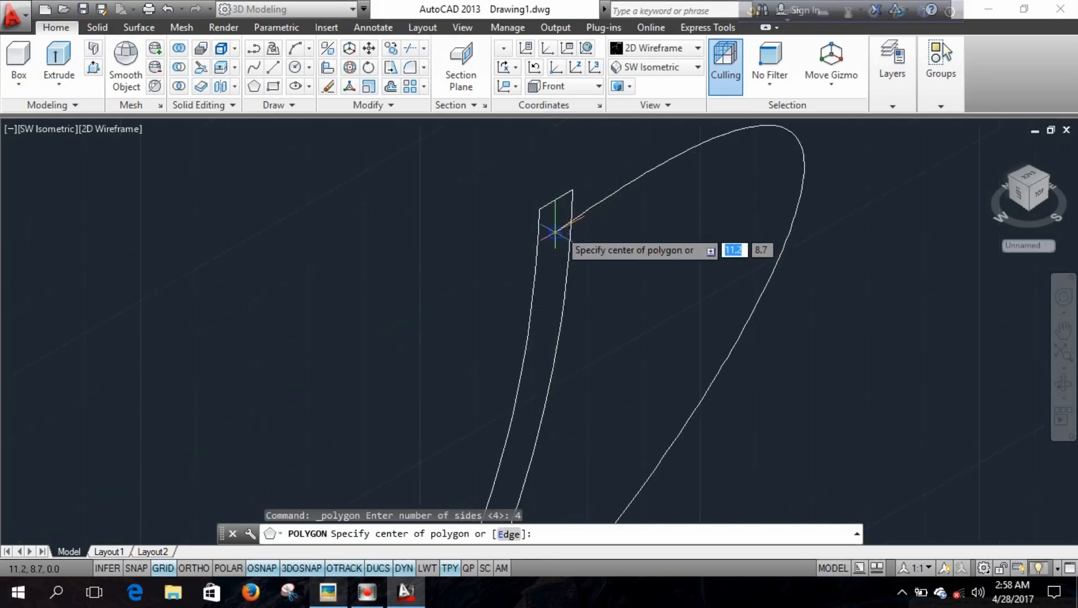
left_click(555, 232)
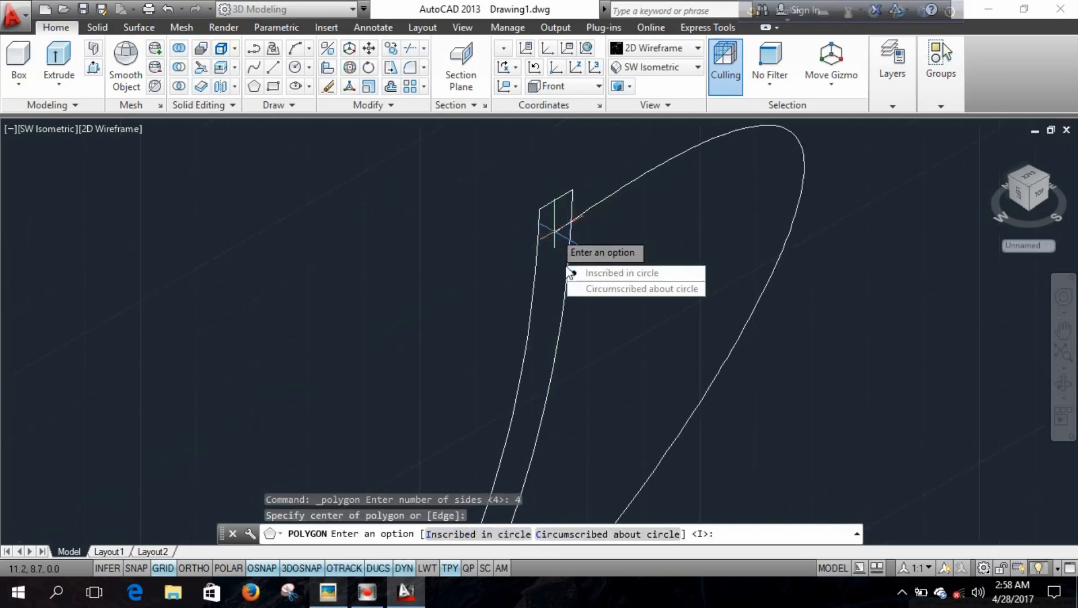
left_click(594, 290)
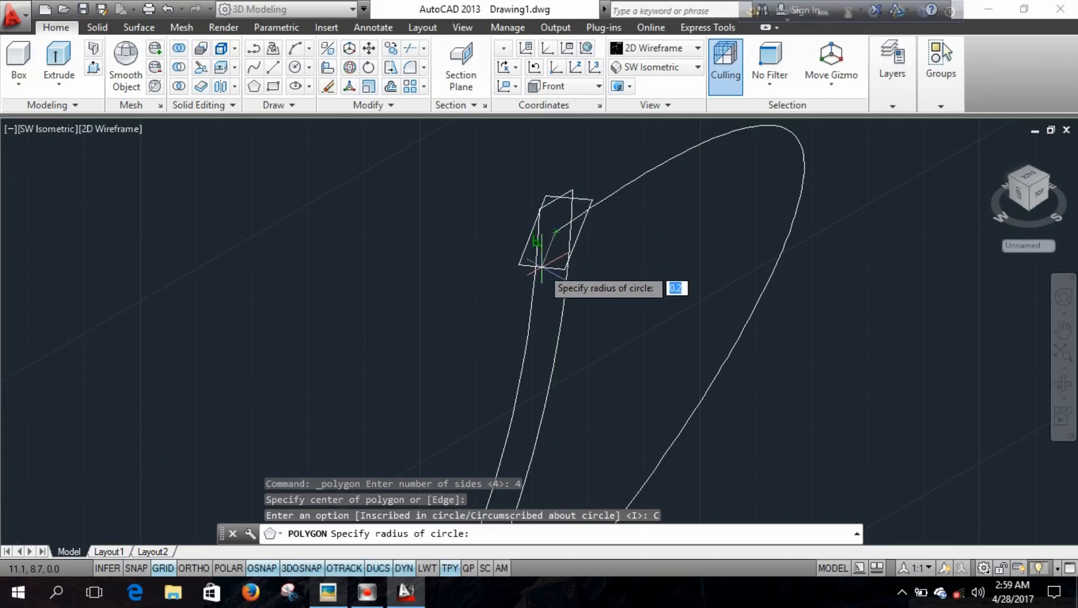
key("Escape")
scroll(635, 234, "down", 4)
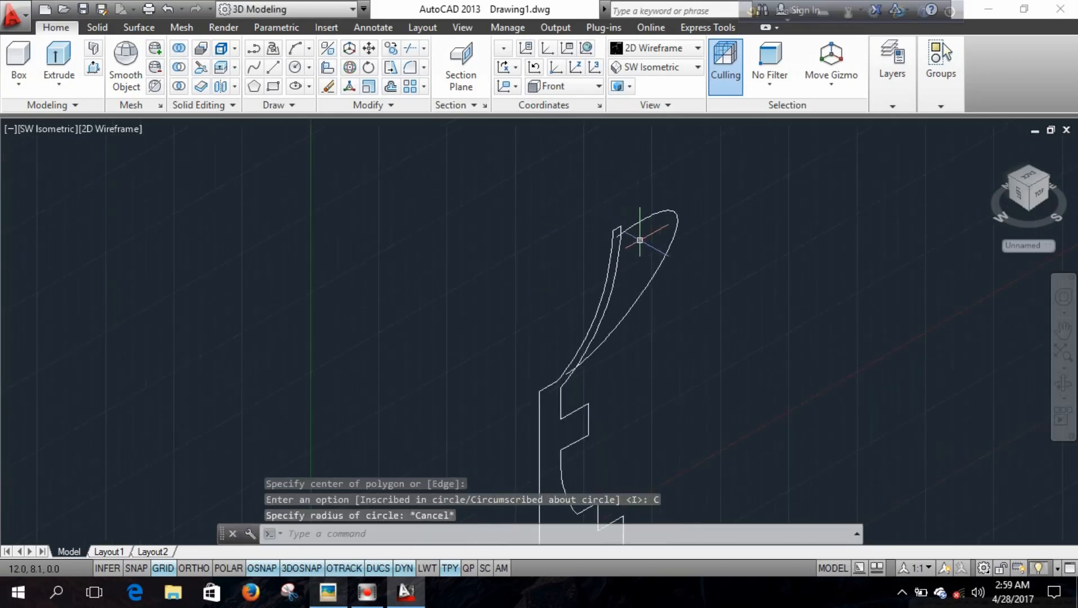
Set the Left view as the drawing plane and orbit slightly so the cup profile and handle spline can be picked.
left_click(673, 67)
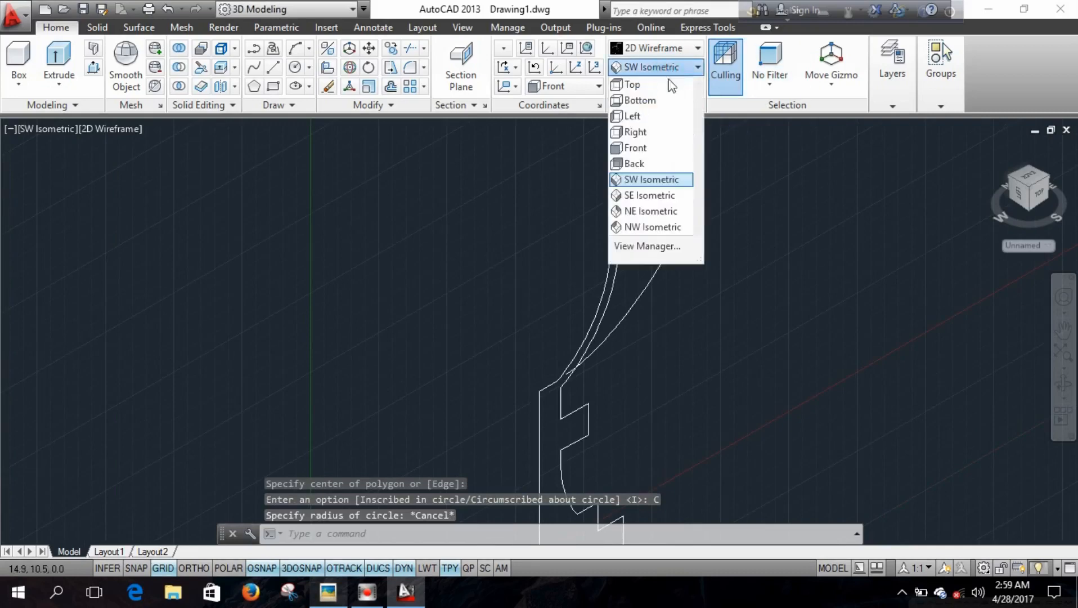
left_click(636, 116)
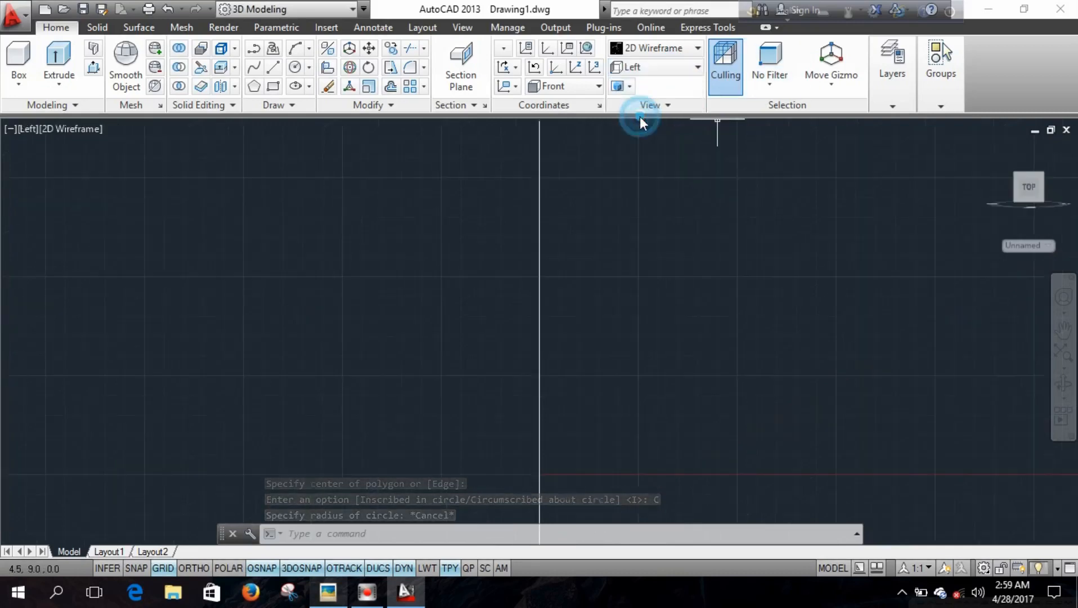
left_click(1063, 384)
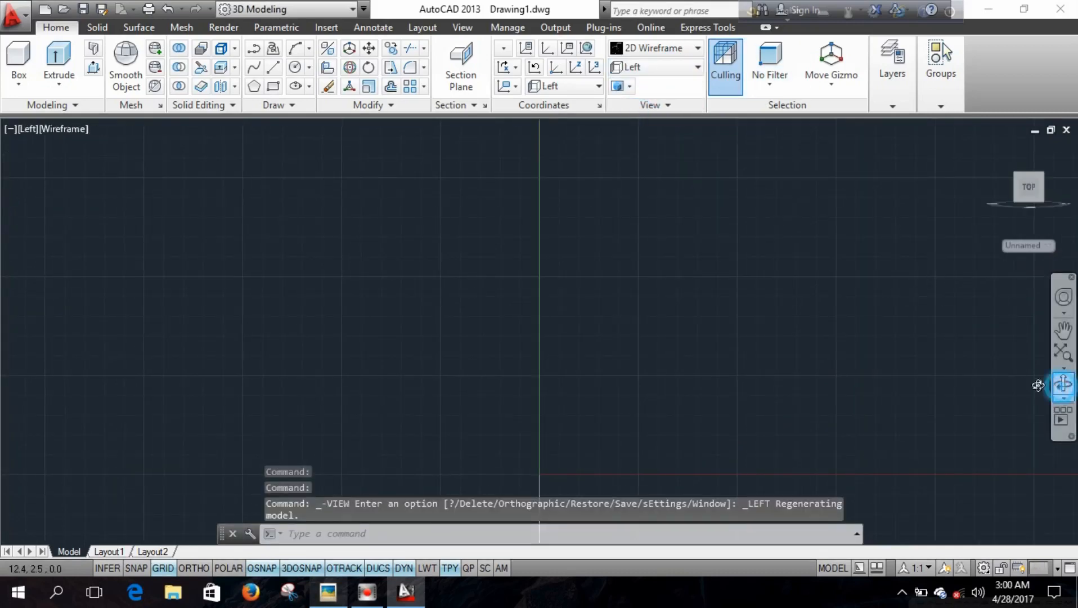
left_click_drag(939, 368, 920, 374)
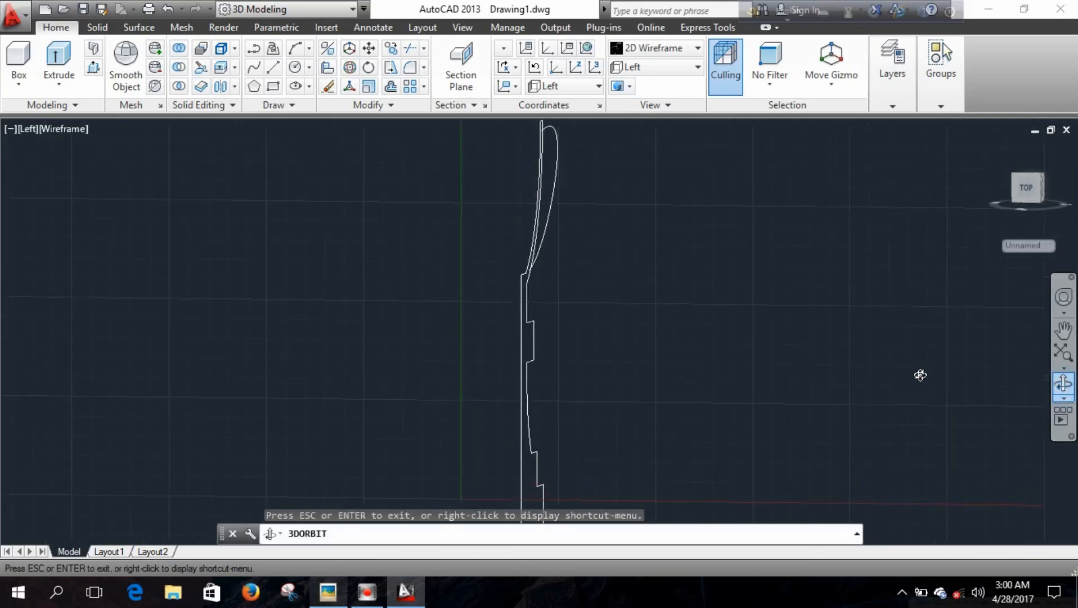
left_click_drag(700, 261, 700, 324)
key("Escape")
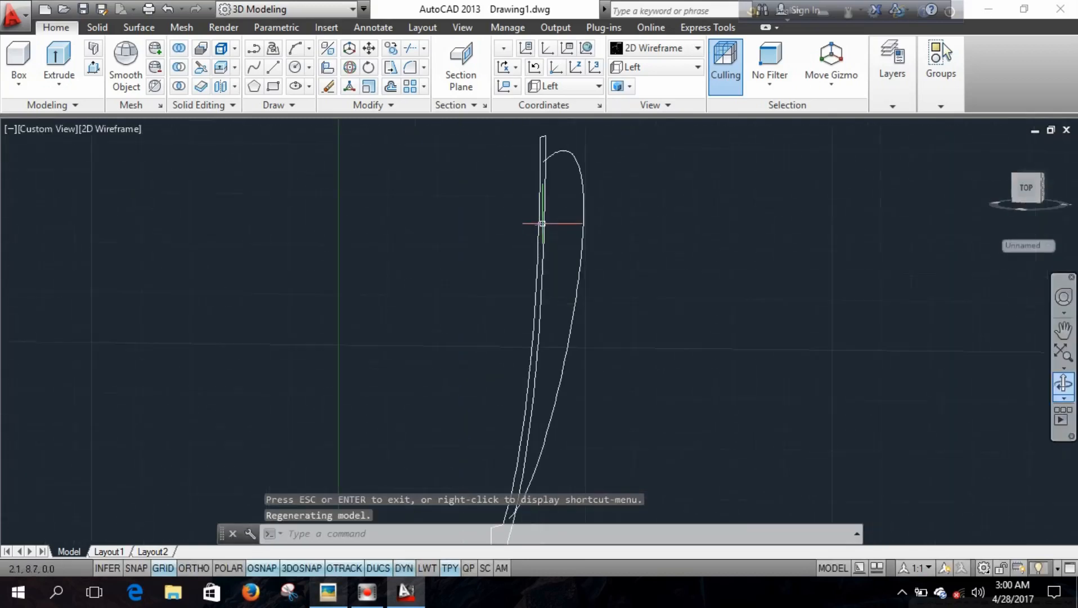
middle_click_drag(536, 180, 533, 181)
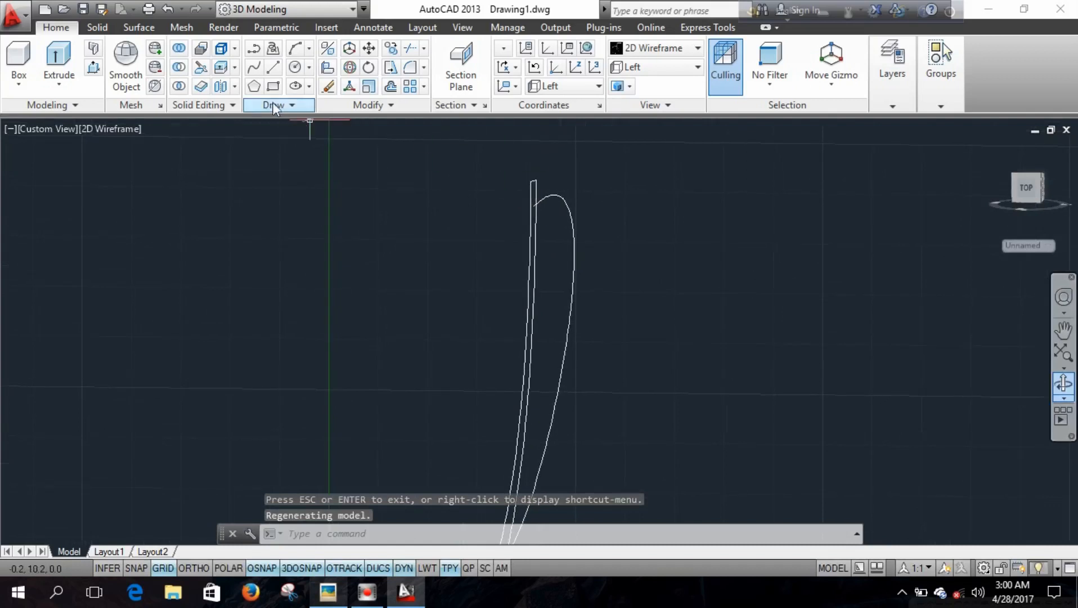
Try a four-sided polygon circumscribed about a 0.4 radius circle at the handle spline's upper end, and erase it.
left_click(254, 86)
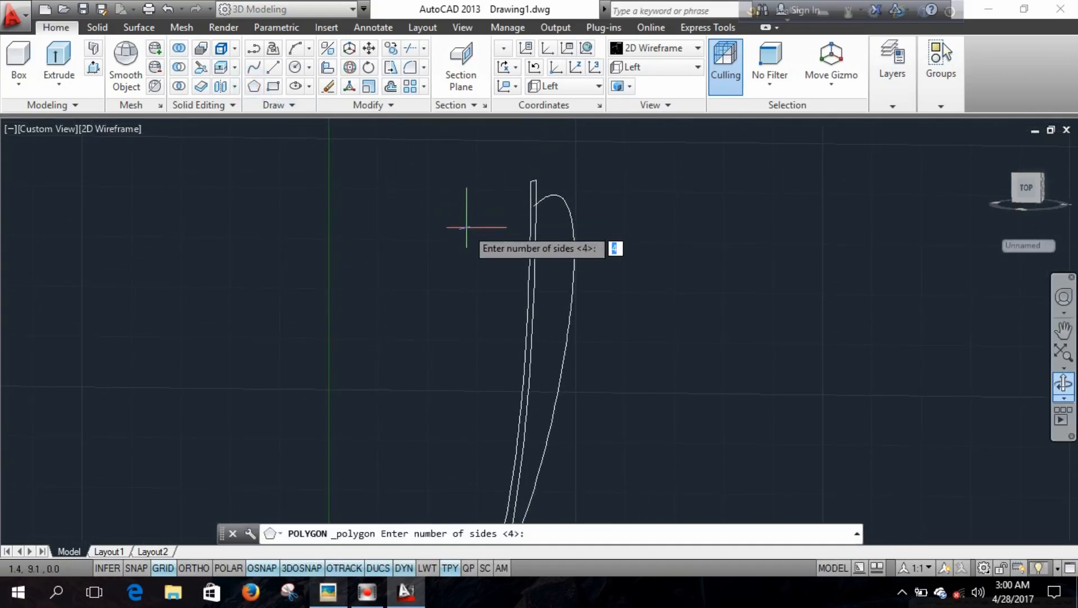
key("Return")
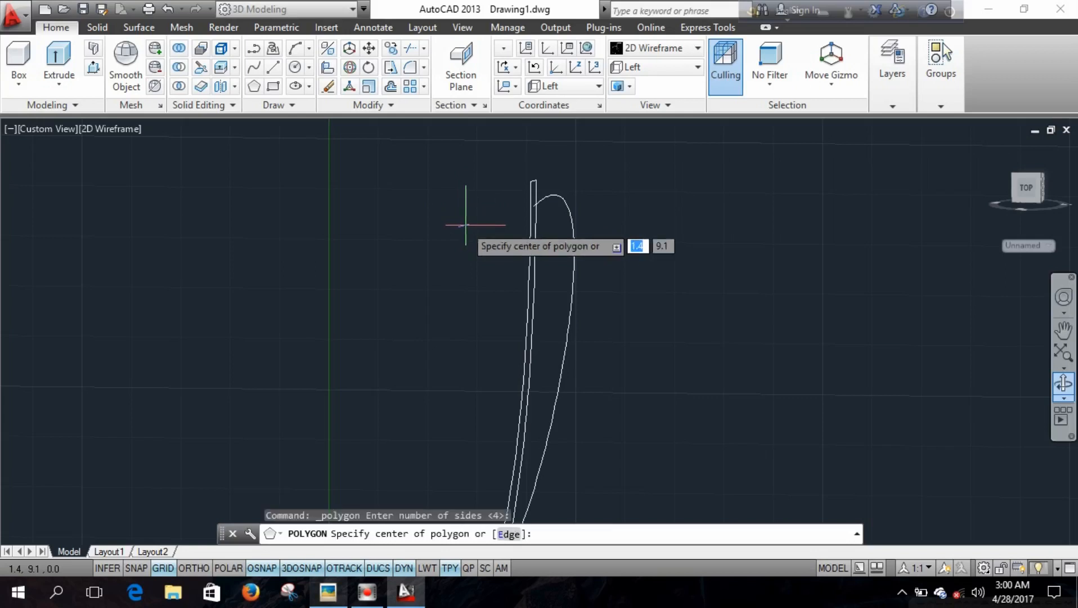
scroll(528, 187, "up", 5)
left_click(524, 199)
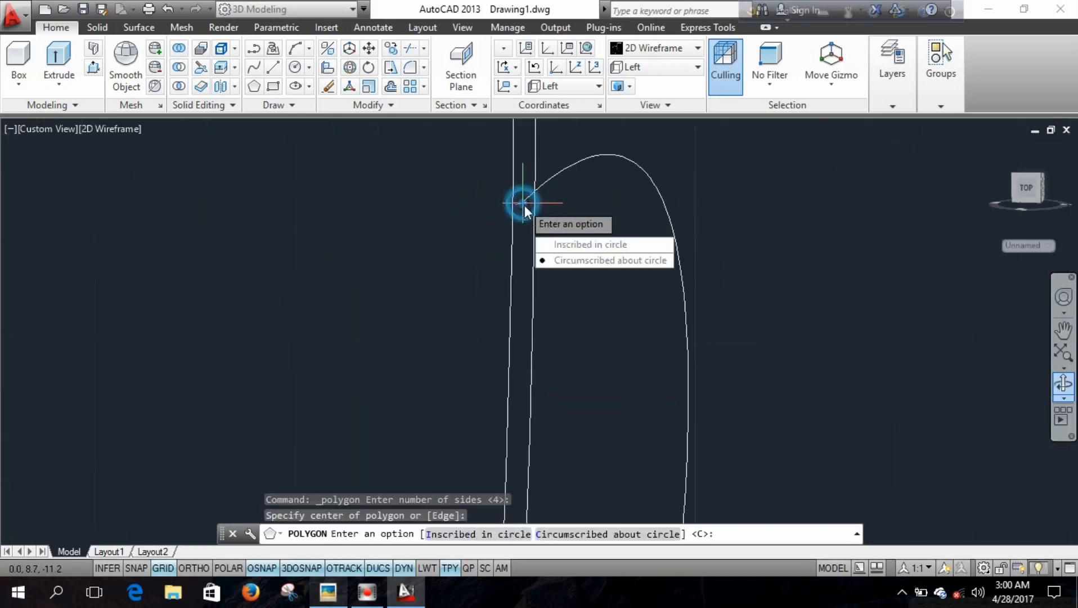
left_click(564, 259)
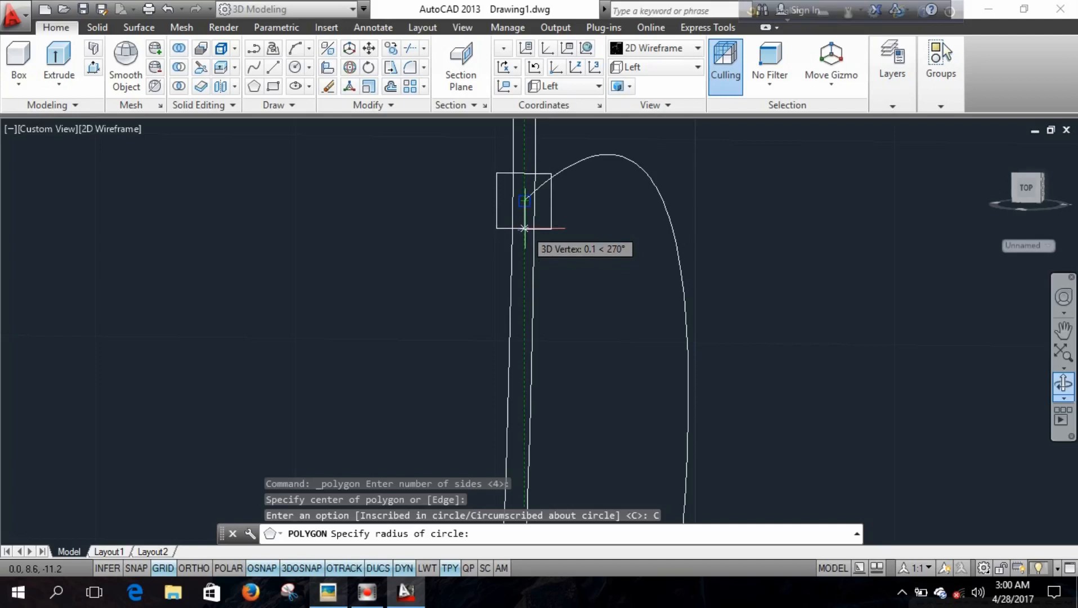
type(".4")
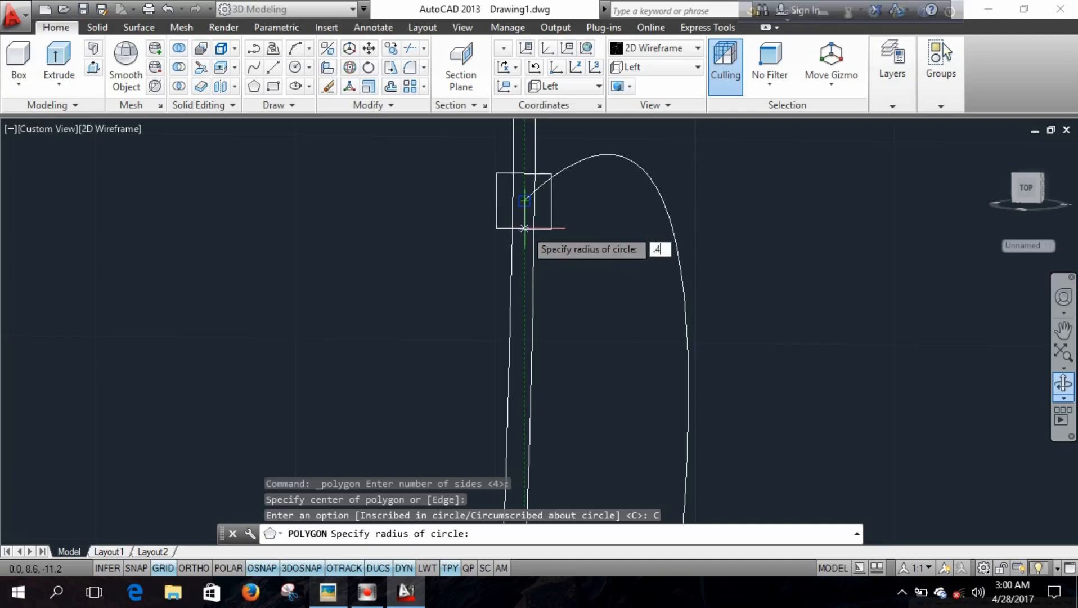
key("Return")
scroll(525, 229, "down", 4)
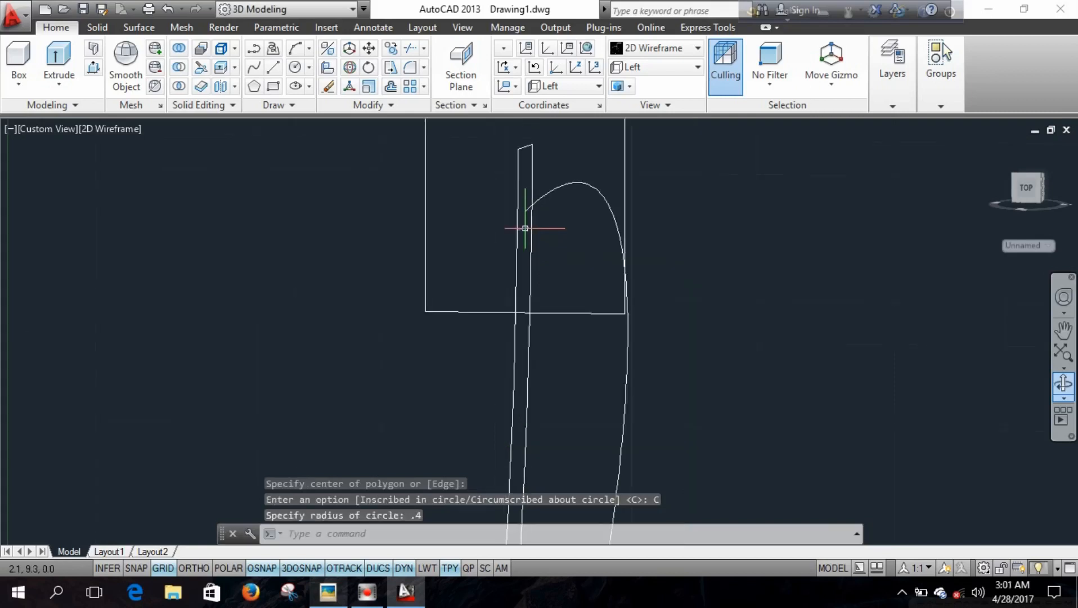
left_click(546, 280)
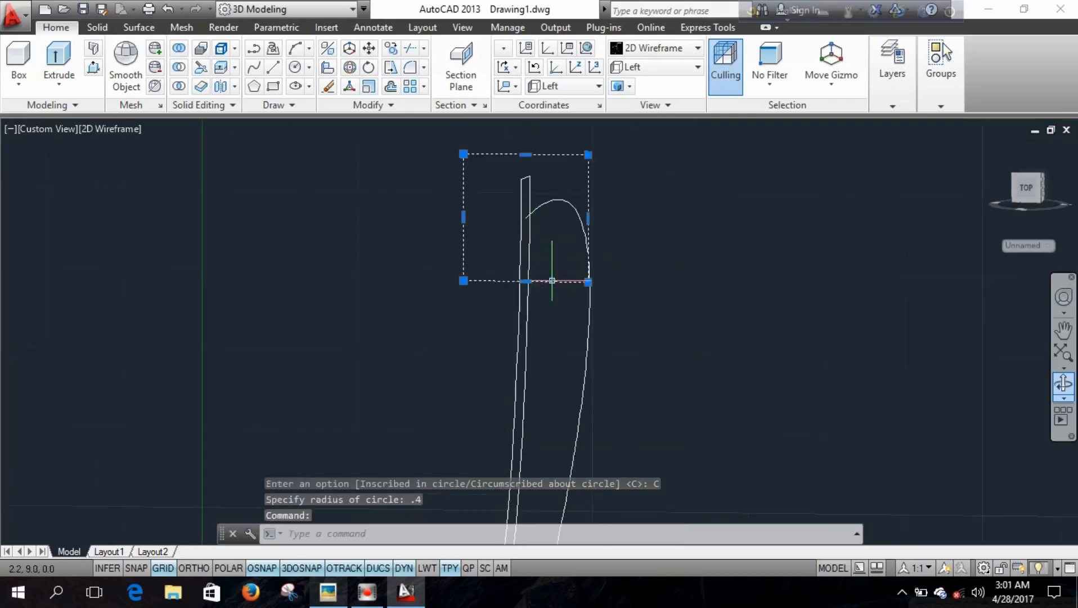
key("Delete")
Draw a four-sided polygon circumscribed about a circle of about 0.1 radius, centred on the handle spline's upper end.
scroll(526, 217, "up", 3)
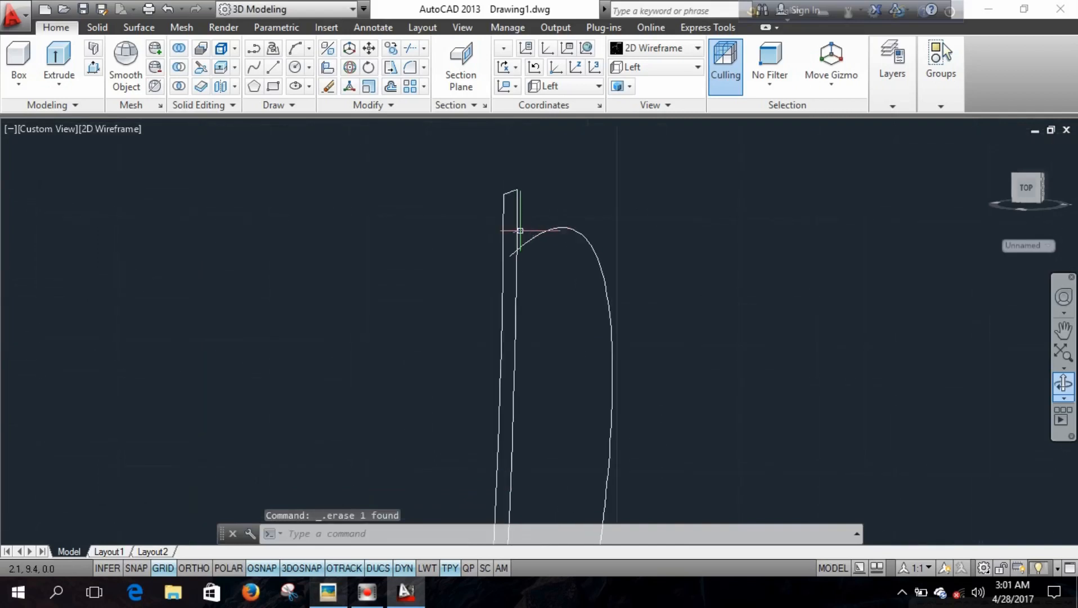
left_click(253, 86)
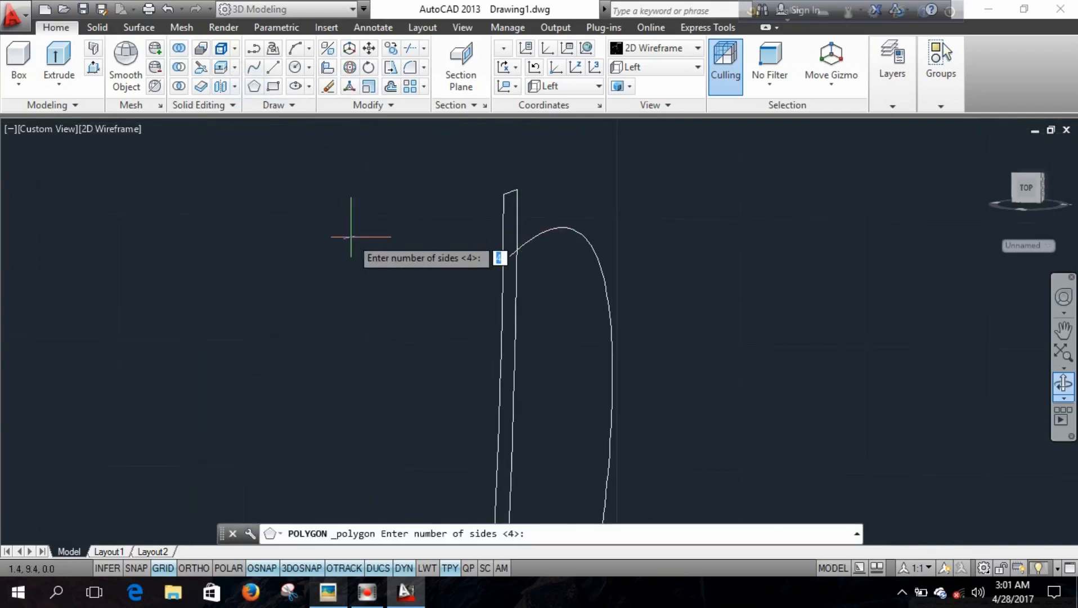
key("Return")
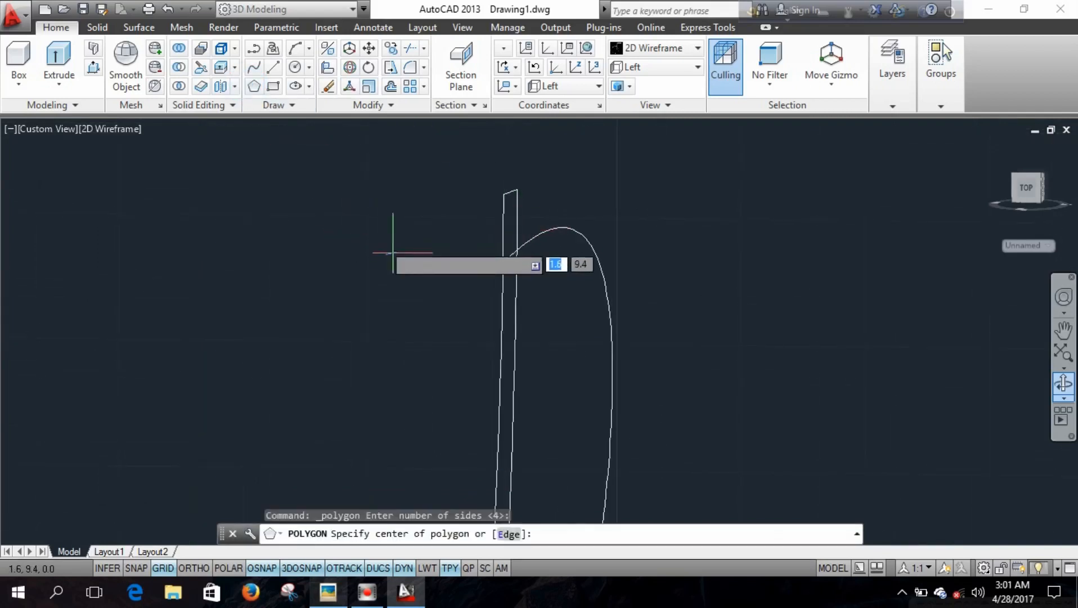
left_click(510, 254)
left_click(542, 308)
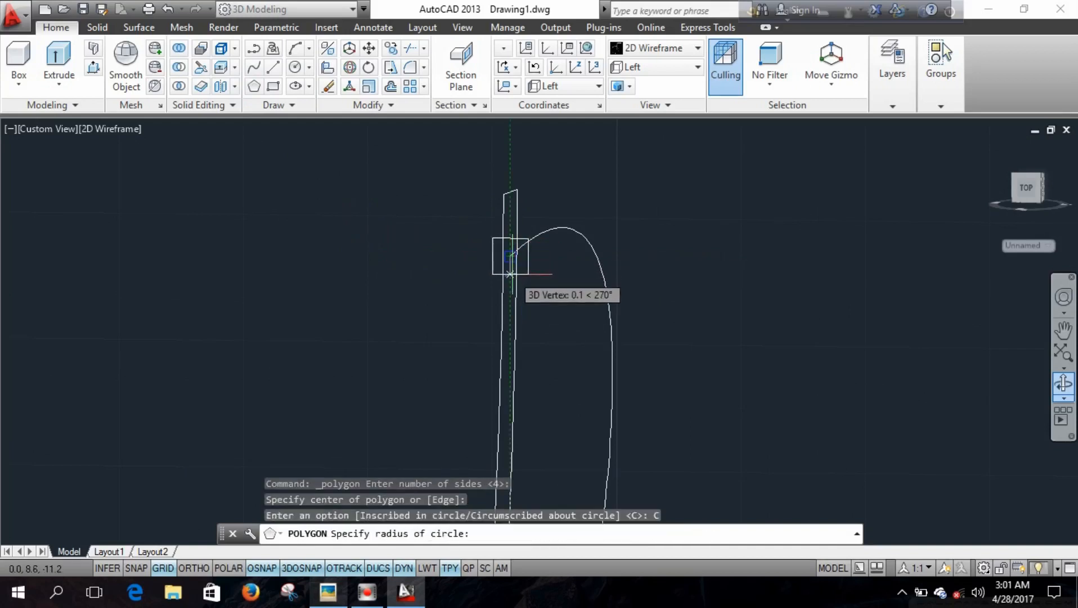
left_click(509, 274)
right_click(511, 275)
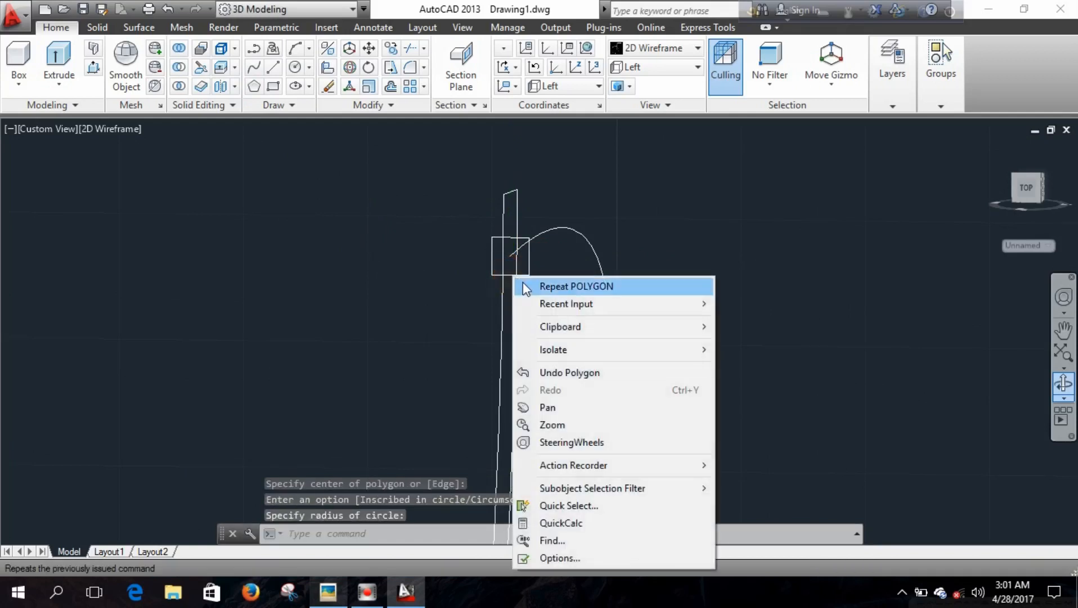
left_click(505, 271)
Draw a four-sided polygon circumscribed about a circle of about 0.1 radius, centred on the handle spline's lower end.
scroll(537, 324, "down", 4)
middle_click_drag(551, 368, 548, 259)
scroll(542, 317, "down", 2)
scroll(532, 433, "up", 5)
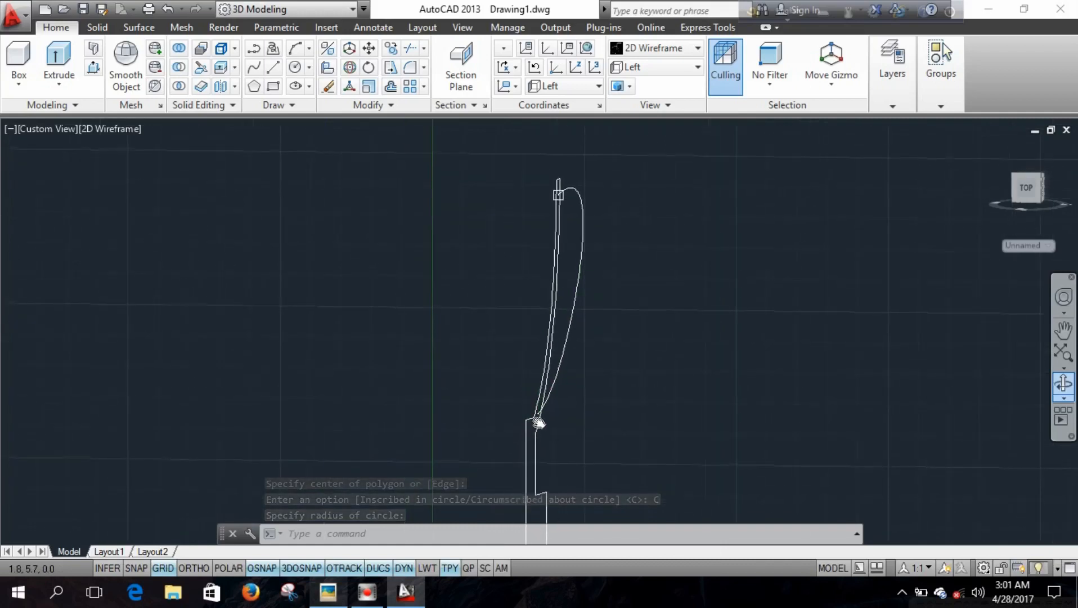
left_click(255, 86)
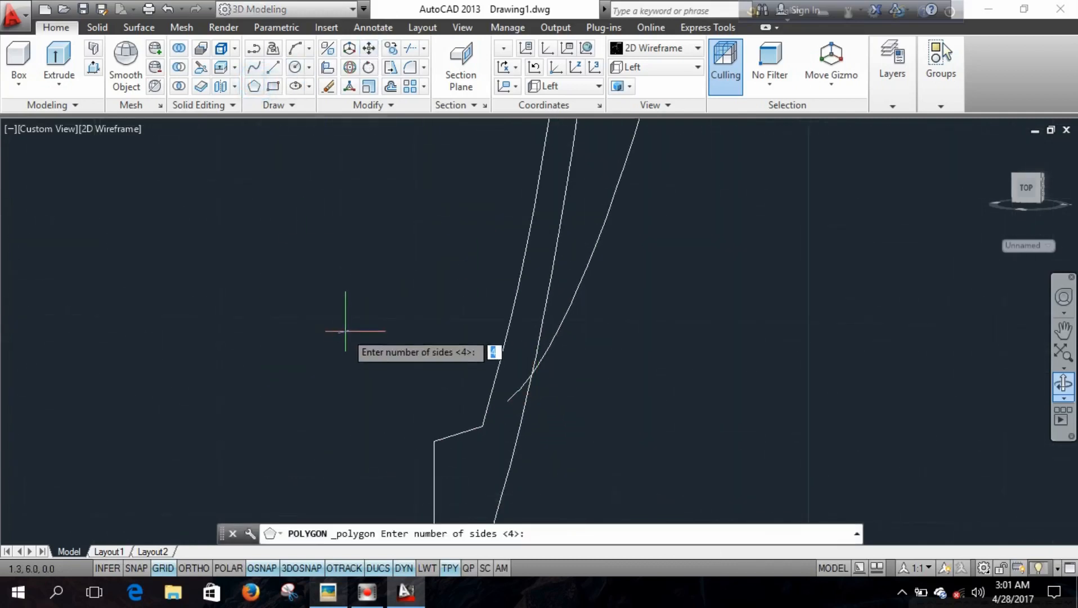
key("Return")
left_click(506, 400)
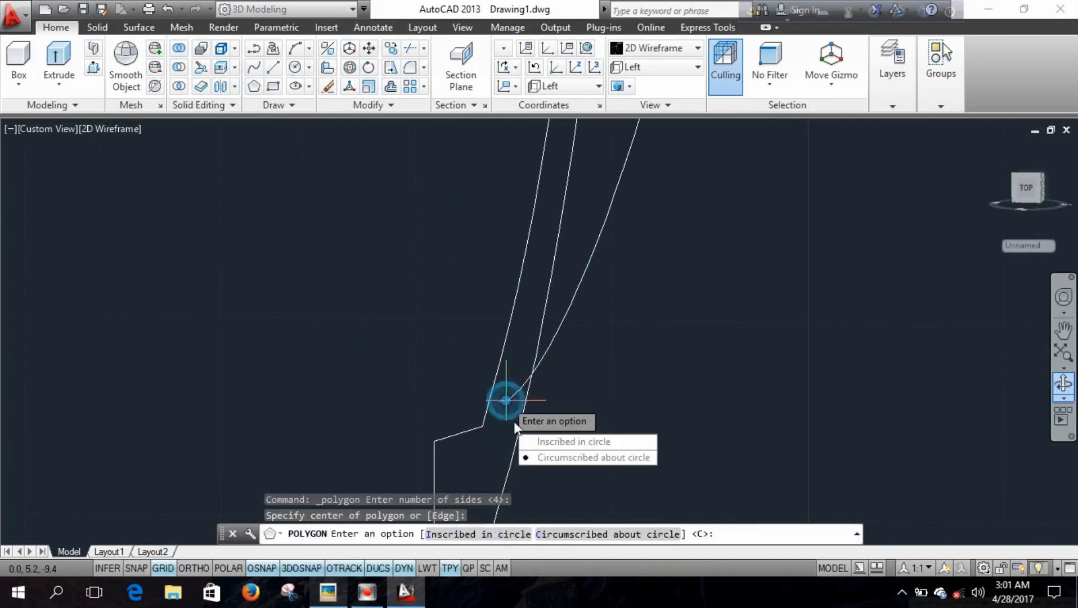
left_click(536, 457)
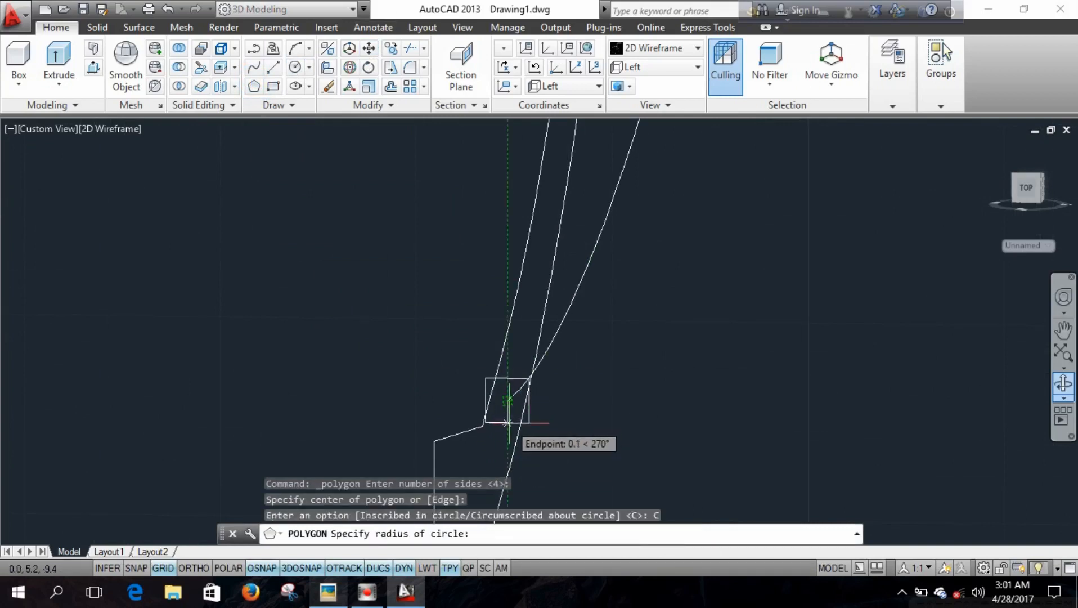
left_click(506, 423)
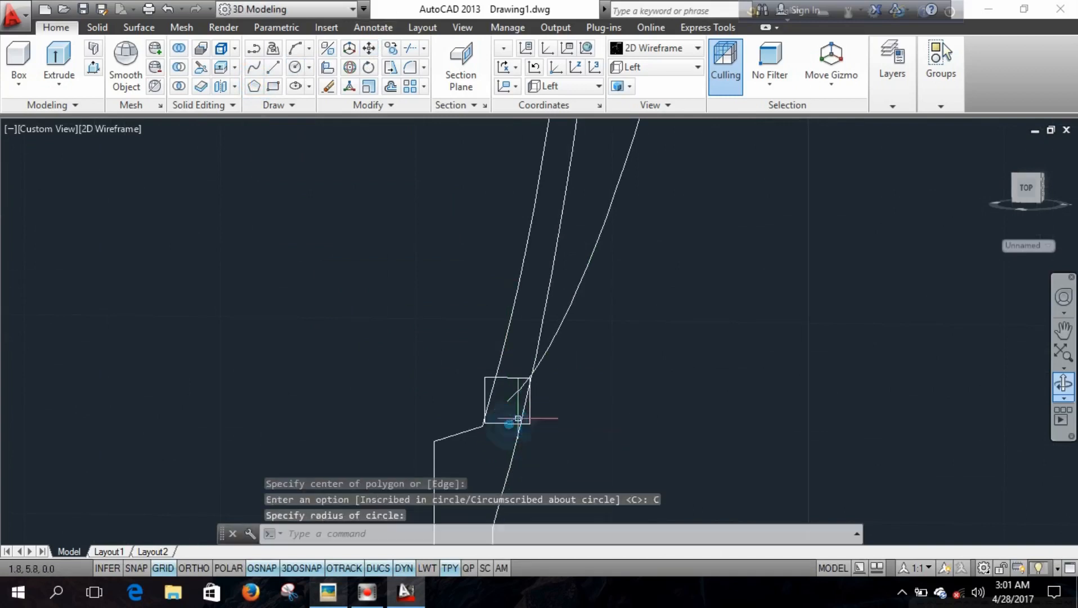
Switch to the SW Isometric view with the handle spline and its two end squares in sight.
scroll(631, 341, "down", 5)
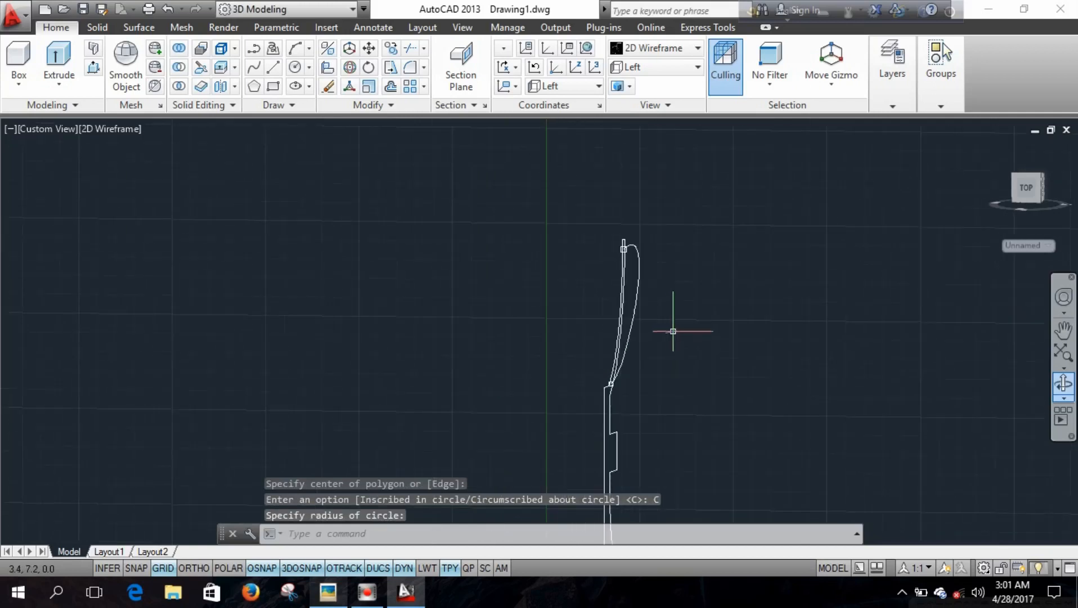
left_click(678, 67)
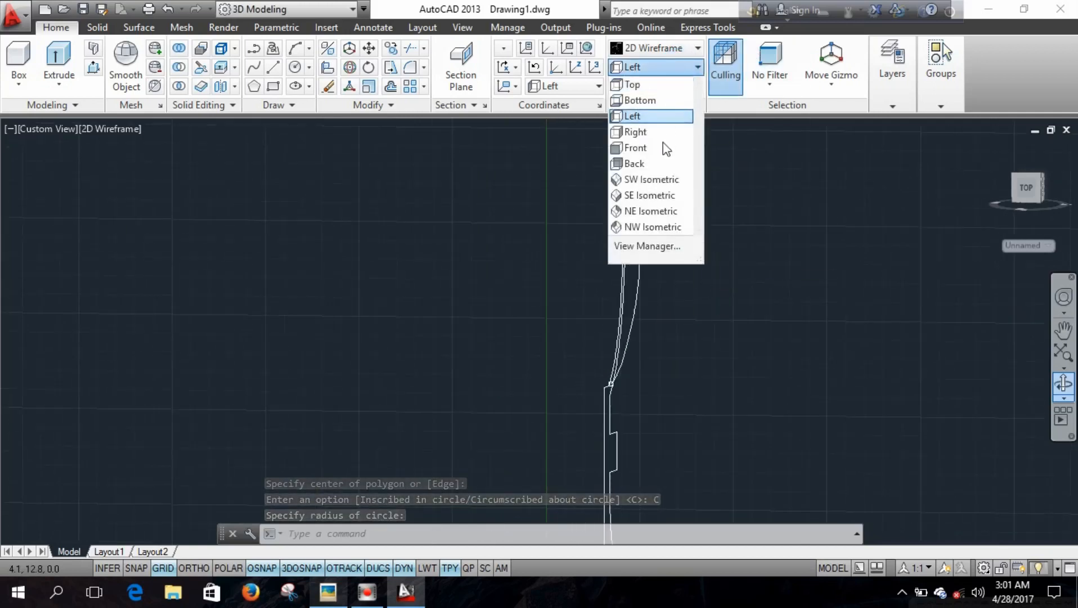
left_click(641, 178)
middle_click_drag(609, 208, 610, 253)
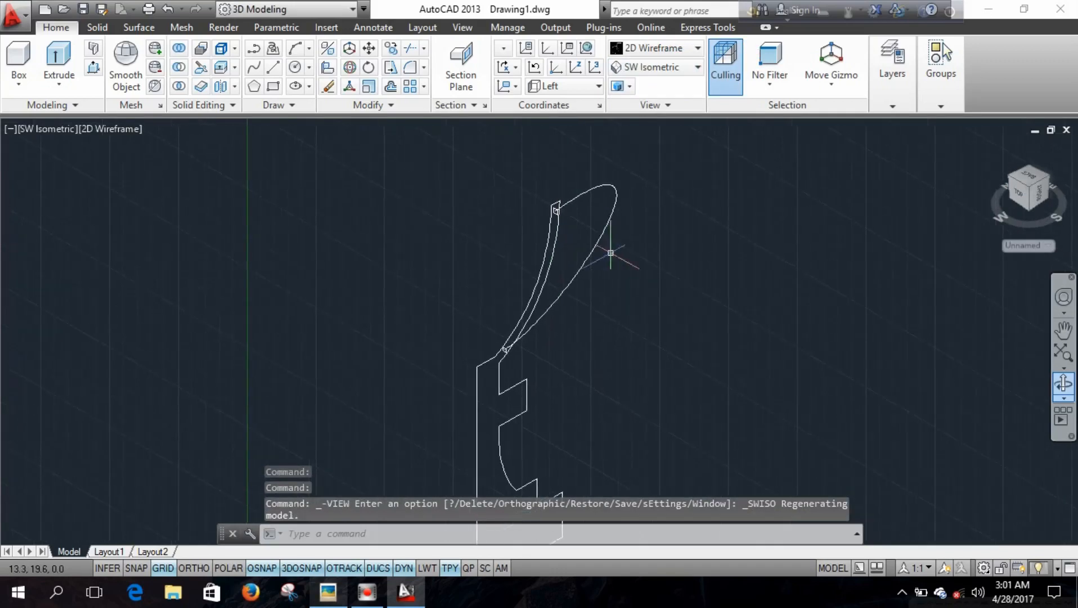
scroll(554, 230, "up", 2)
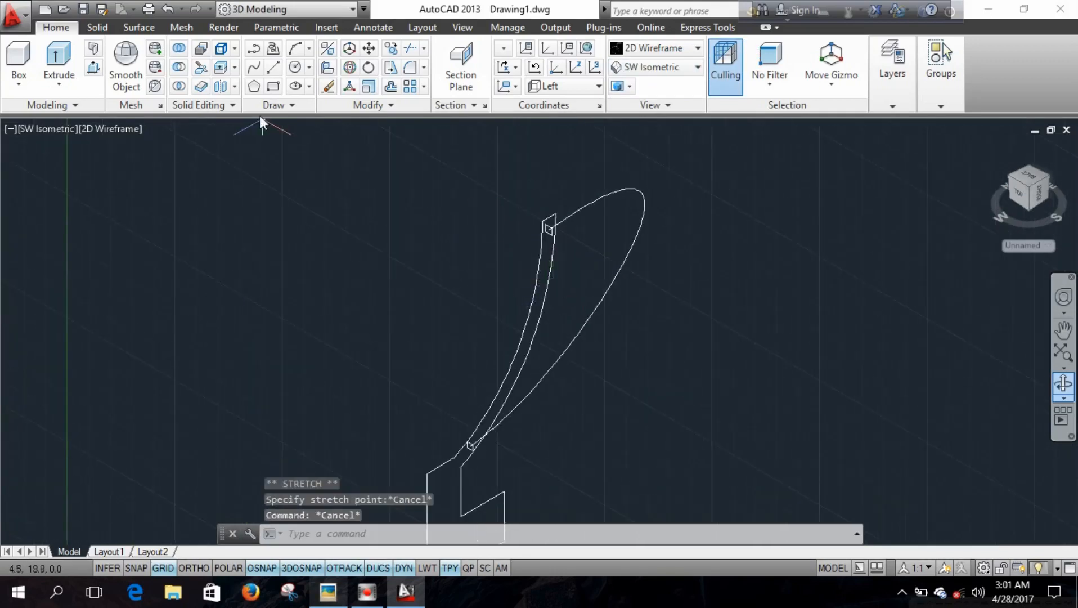
Sweep the square at the handle spline's upper end along the spline to form the solid handle.
left_click(50, 85)
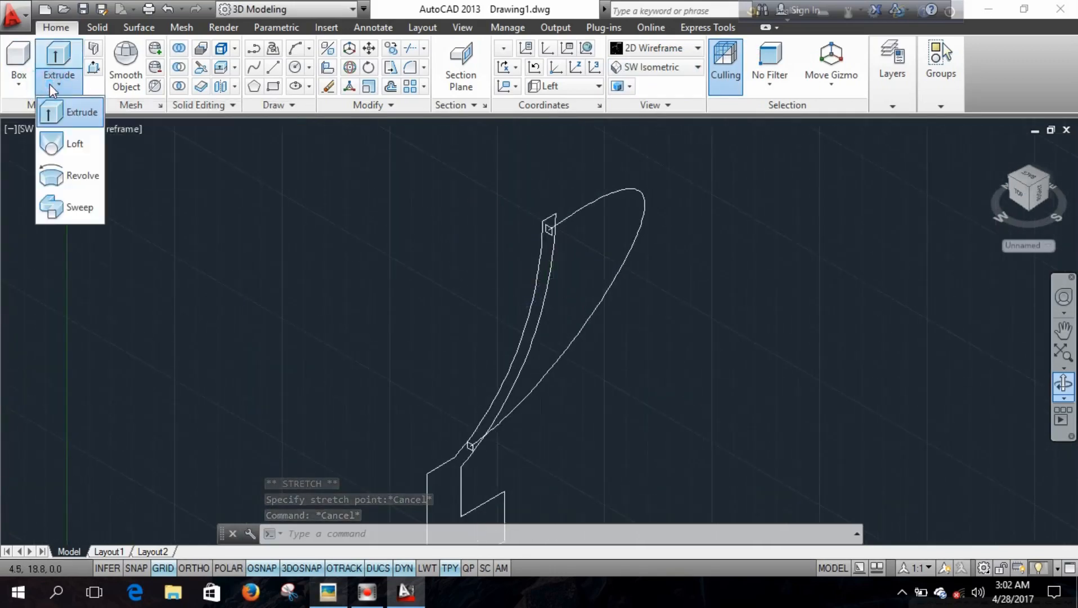
left_click(71, 209)
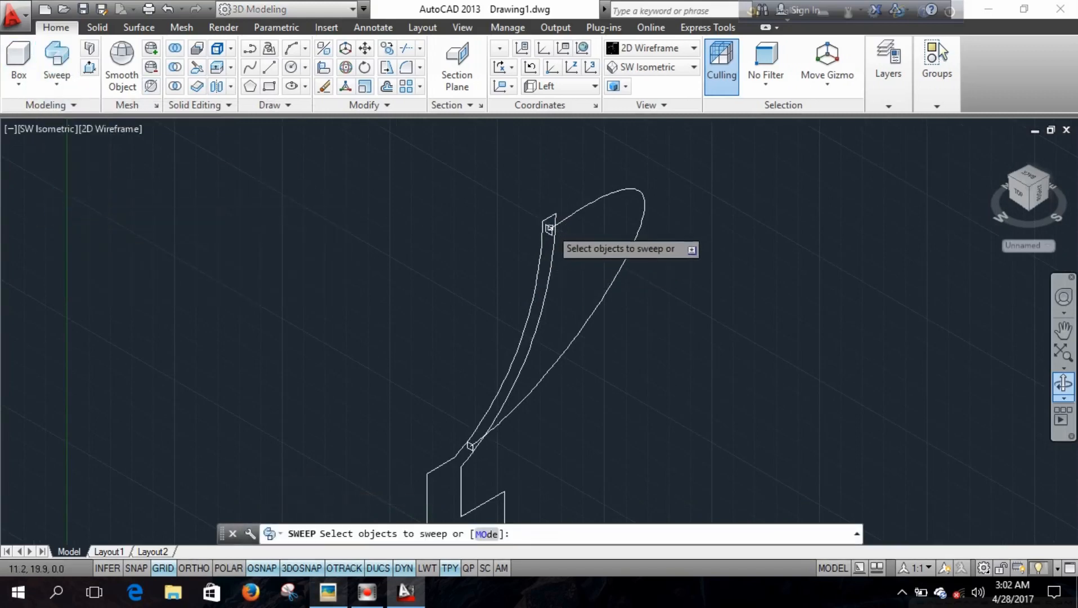
scroll(549, 228, "up", 3)
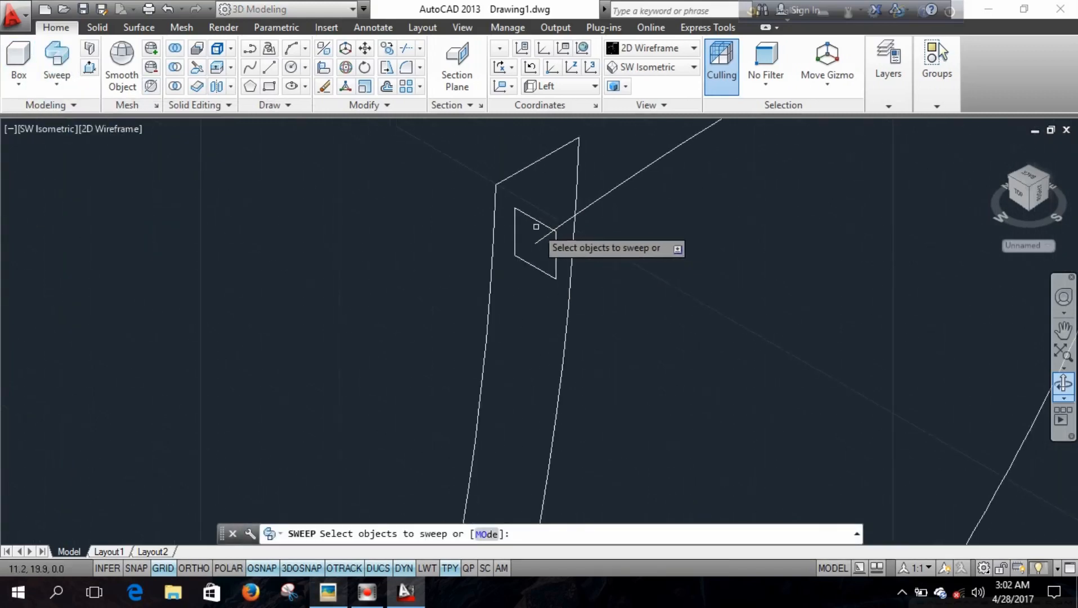
left_click(551, 220)
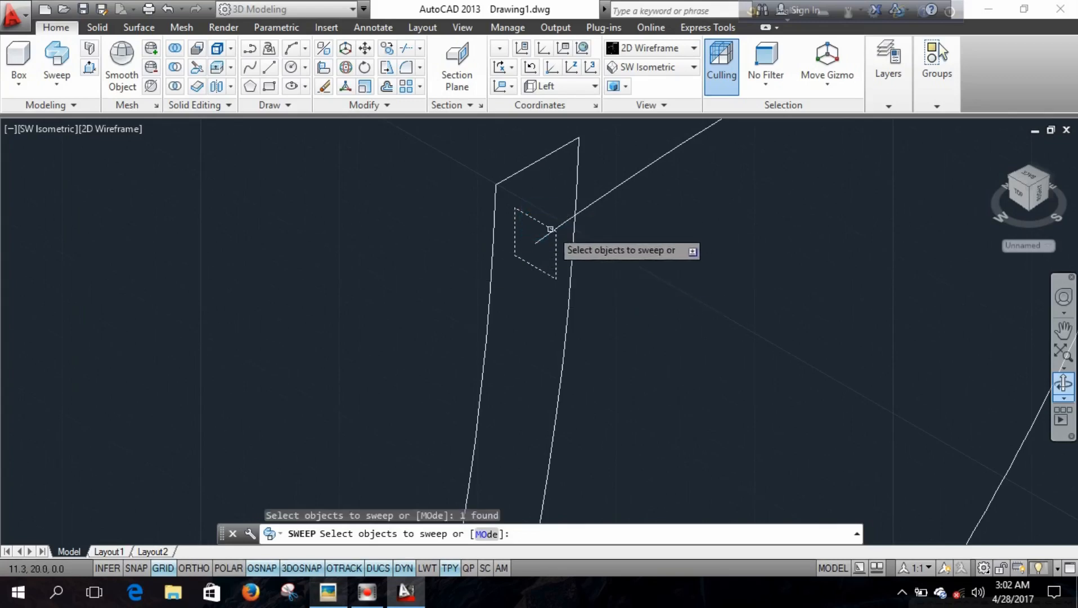
scroll(547, 231, "down", 5)
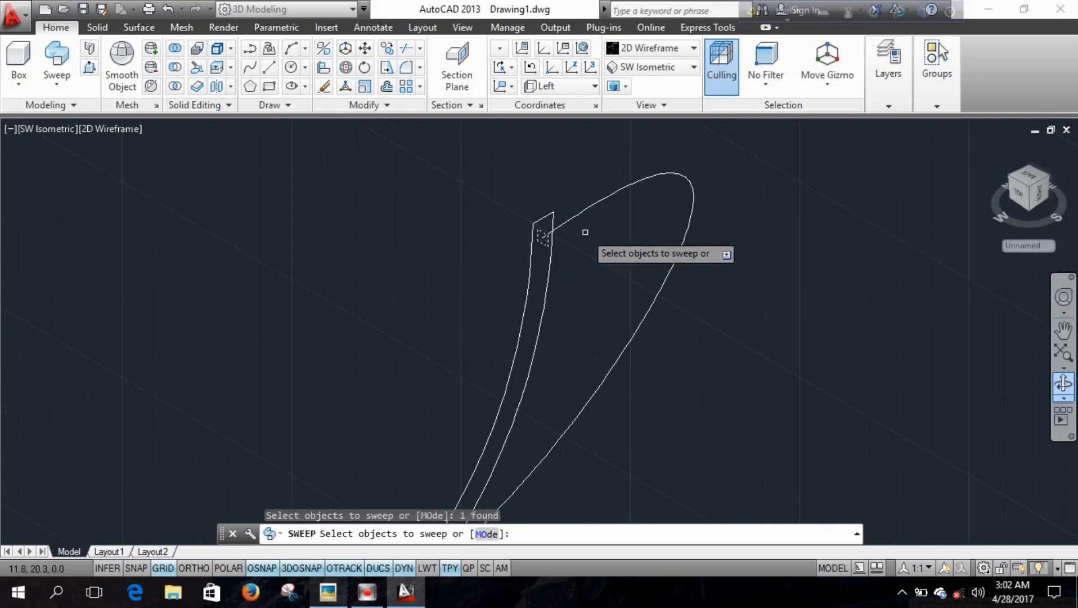
key("Return")
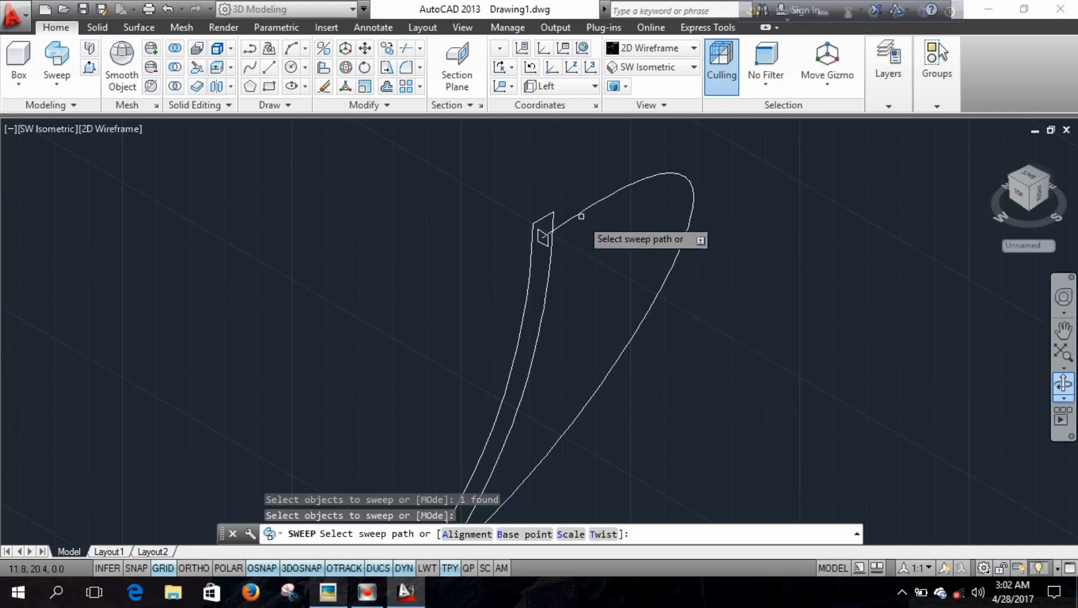
left_click(596, 209)
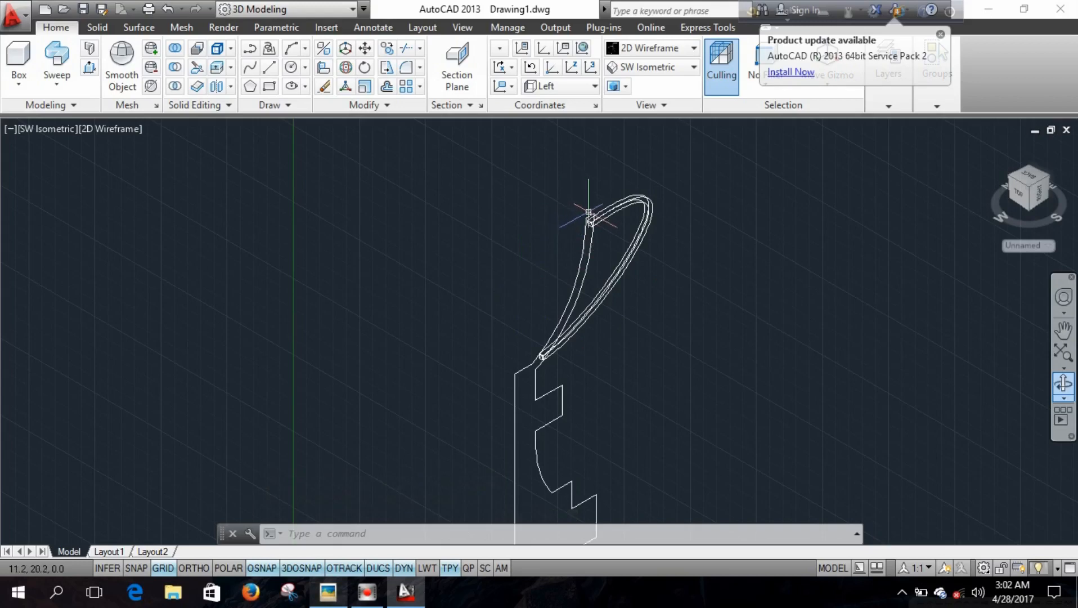
key("Escape")
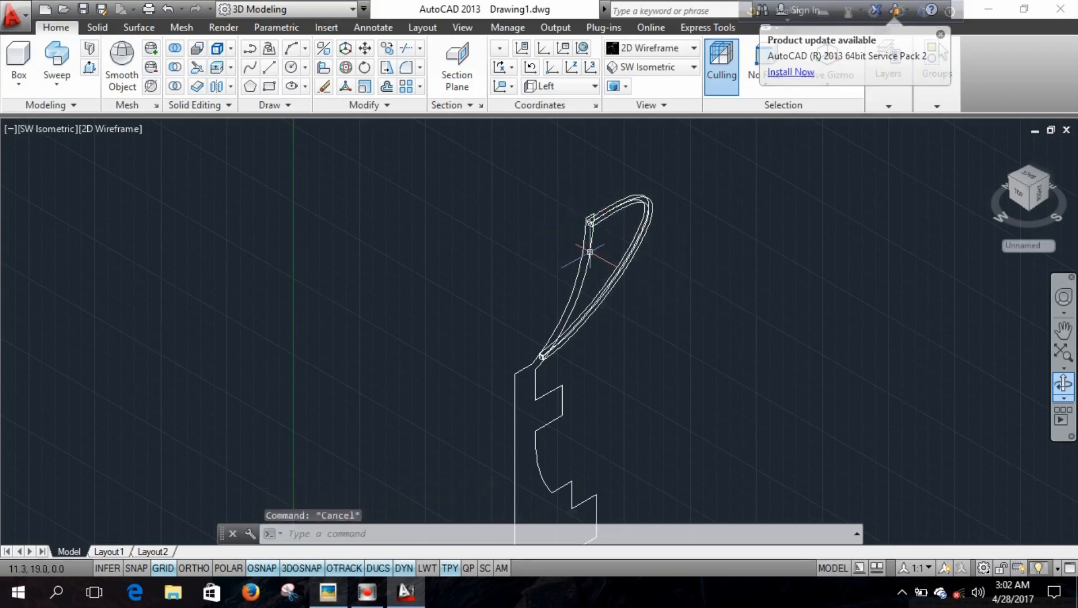
Revolve the closed cup profile 360 degrees about its straight vertical edge, from the edge's upper end to its lower end.
middle_click_drag(571, 350, 611, 255)
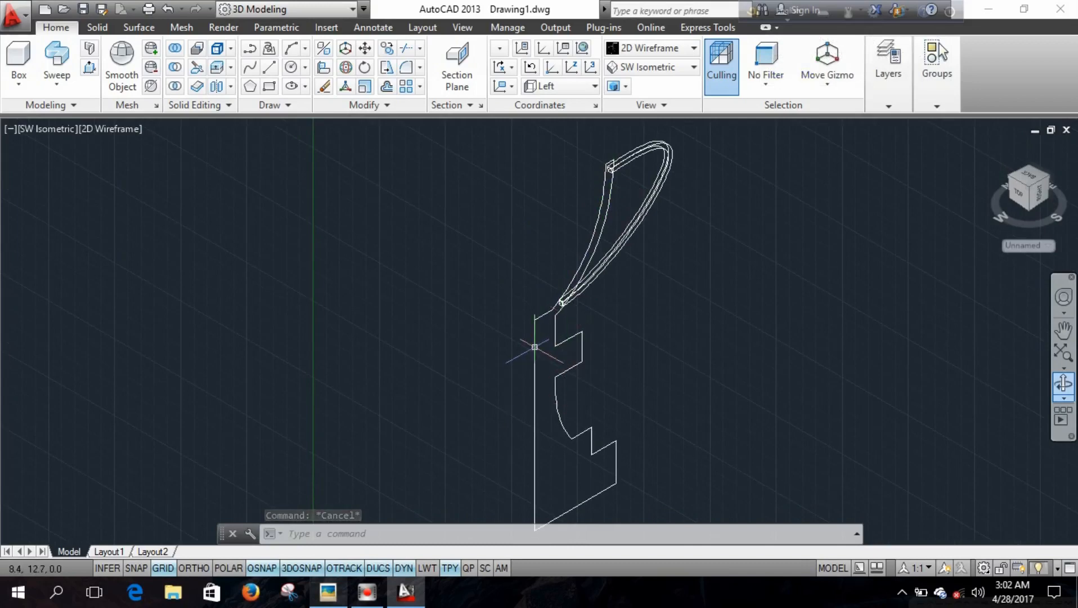
scroll(541, 320, "down", 3)
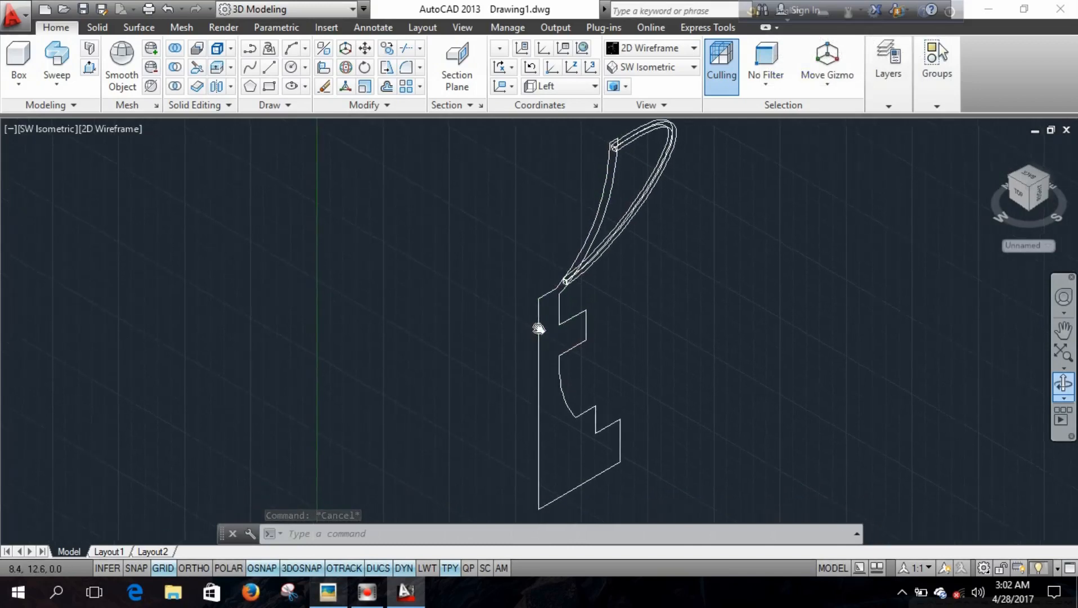
left_click(46, 86)
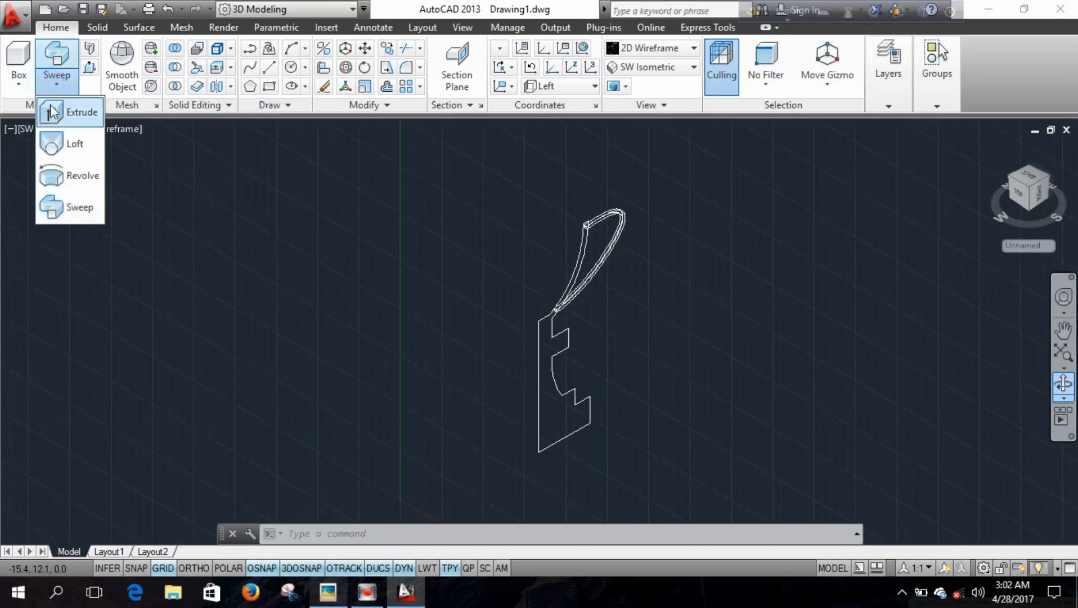
left_click(66, 177)
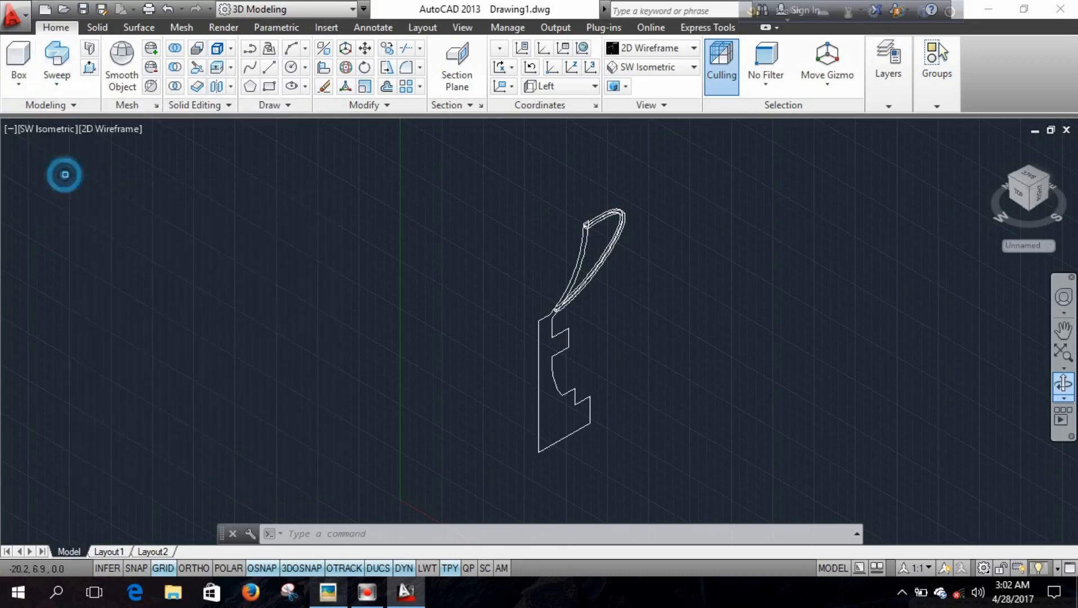
left_click(583, 255)
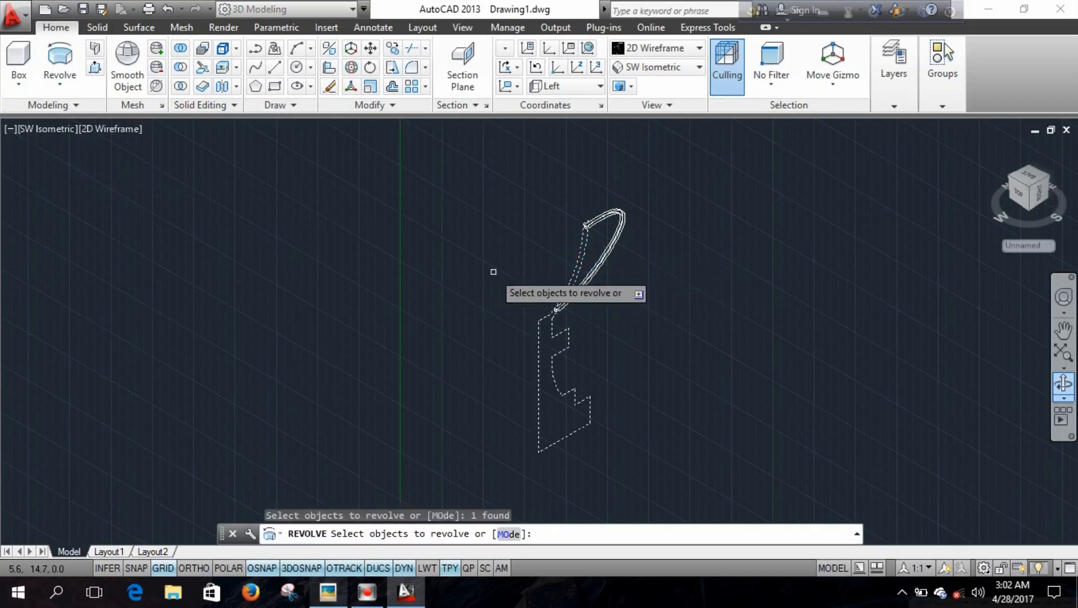
key("Return")
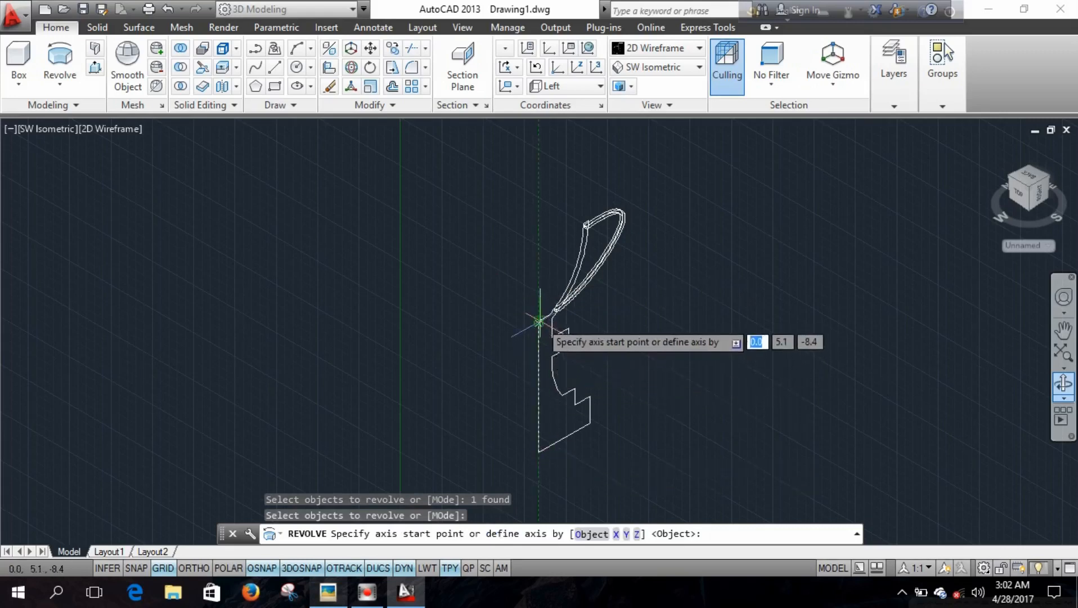
left_click(539, 320)
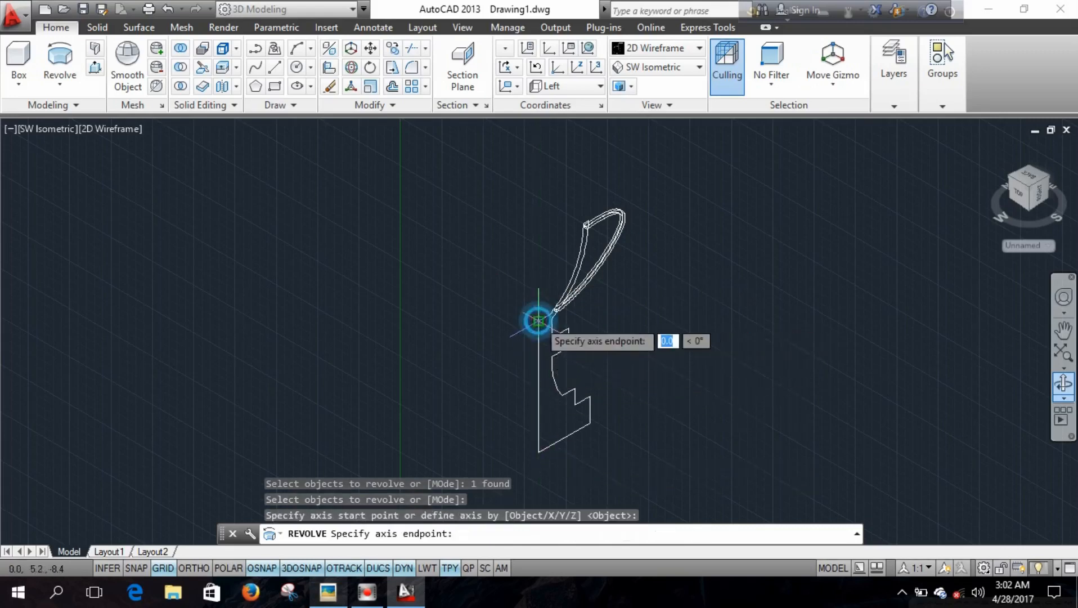
left_click(538, 452)
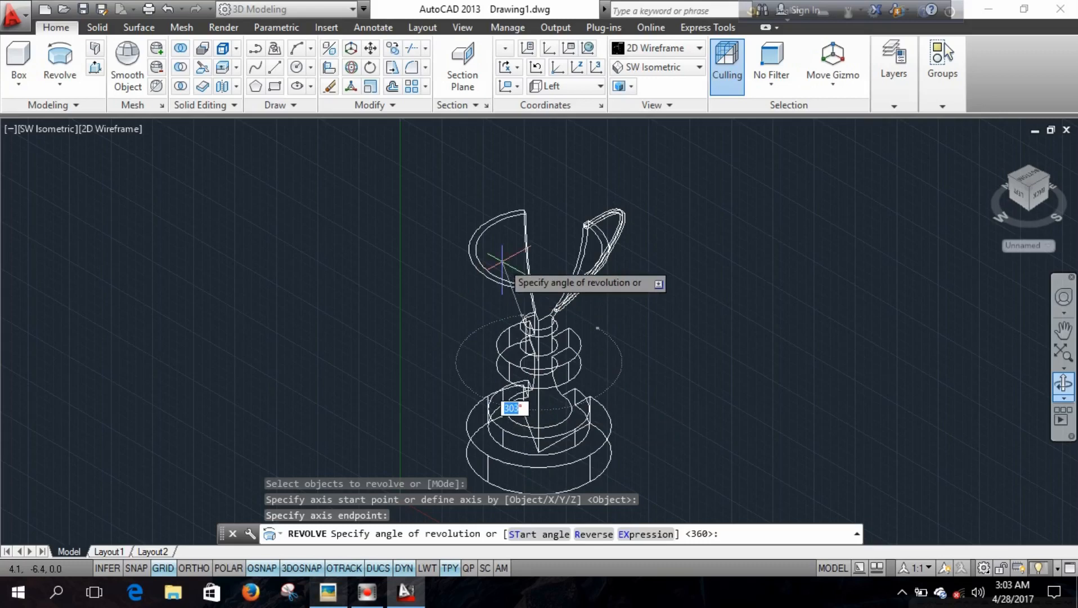
type("360")
key("Return")
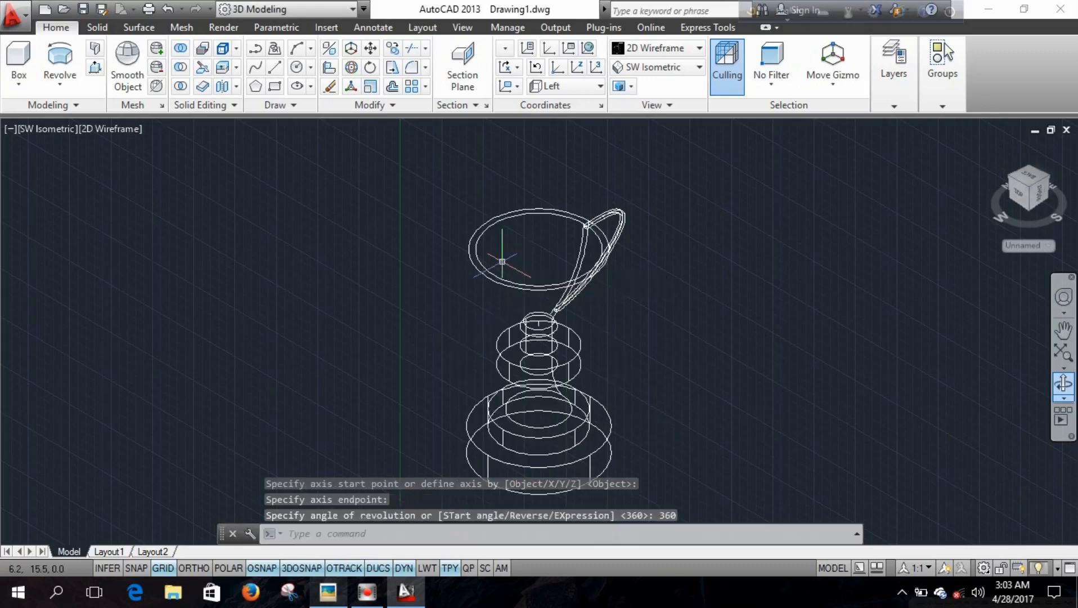
Examine the handles in the trophy reference picture sketch pic.jpg against the model, and return to the drawing.
middle_click_drag(555, 355, 537, 322)
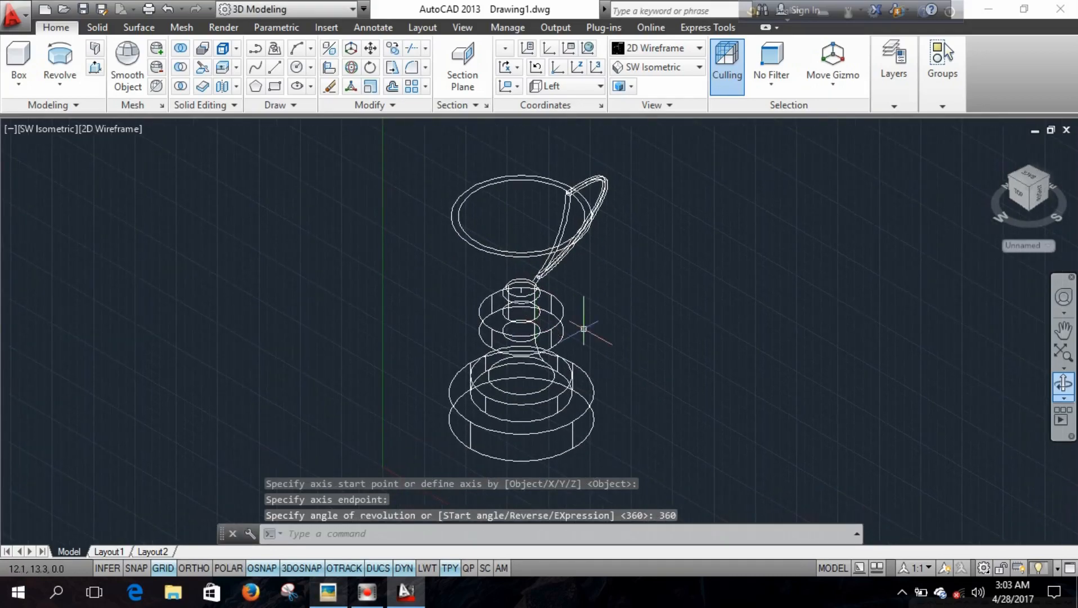
left_click(328, 591)
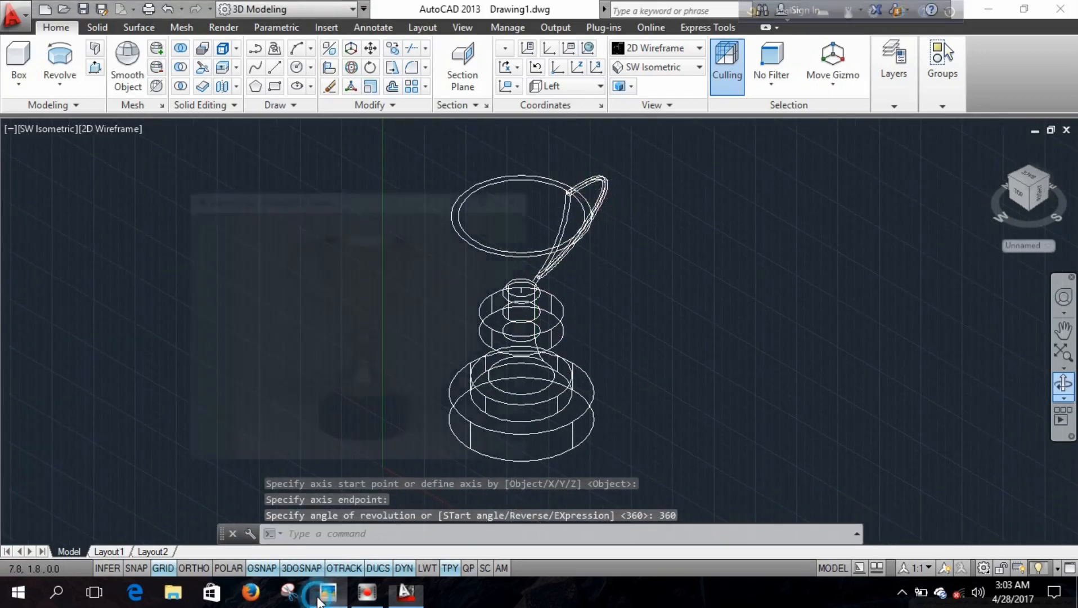
left_click_drag(391, 92, 243, 101)
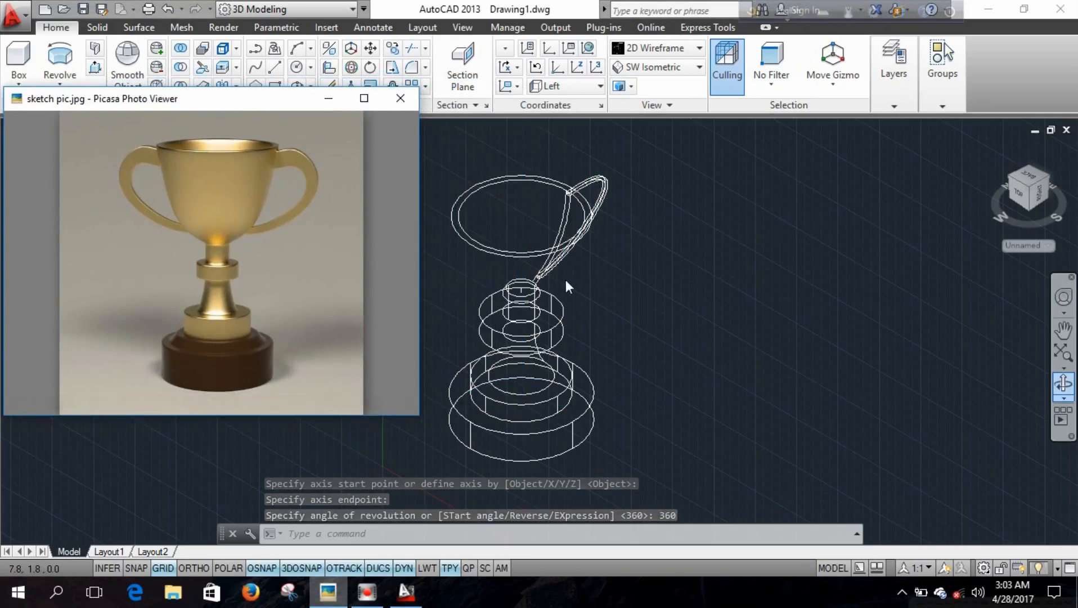
left_click(331, 99)
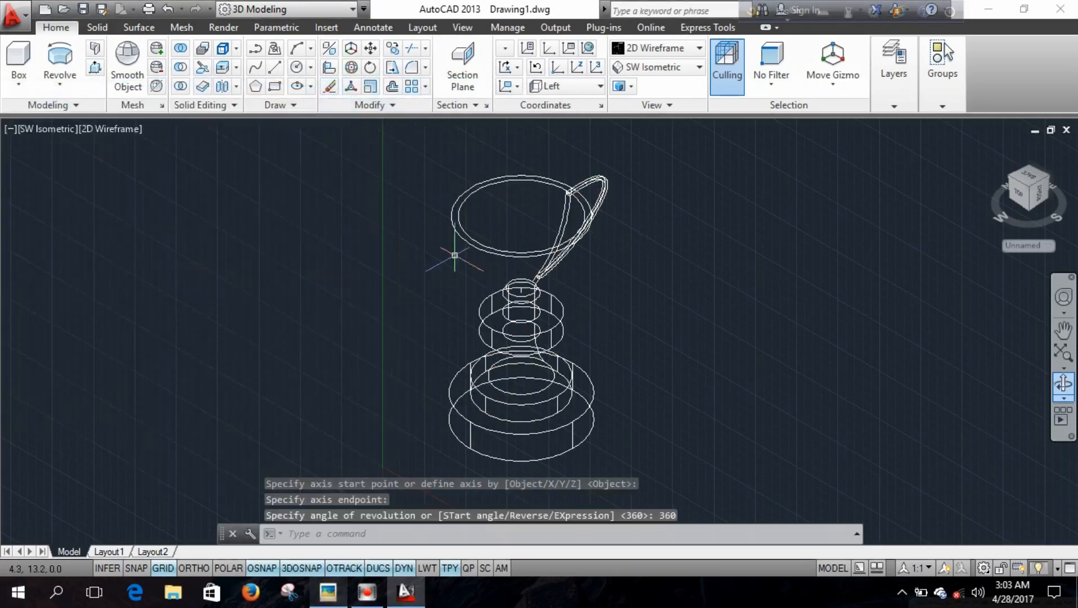
Draw a vertical centre line in the Front view, from the midpoint of the cup's rim to below the base.
left_click(682, 68)
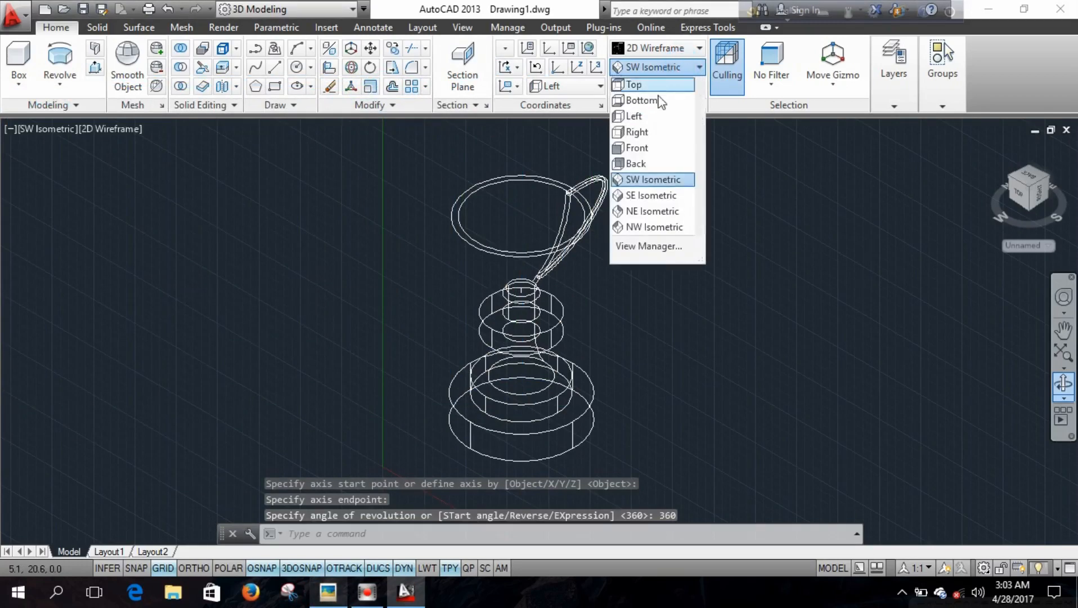
left_click(642, 147)
scroll(641, 223, "down", 2)
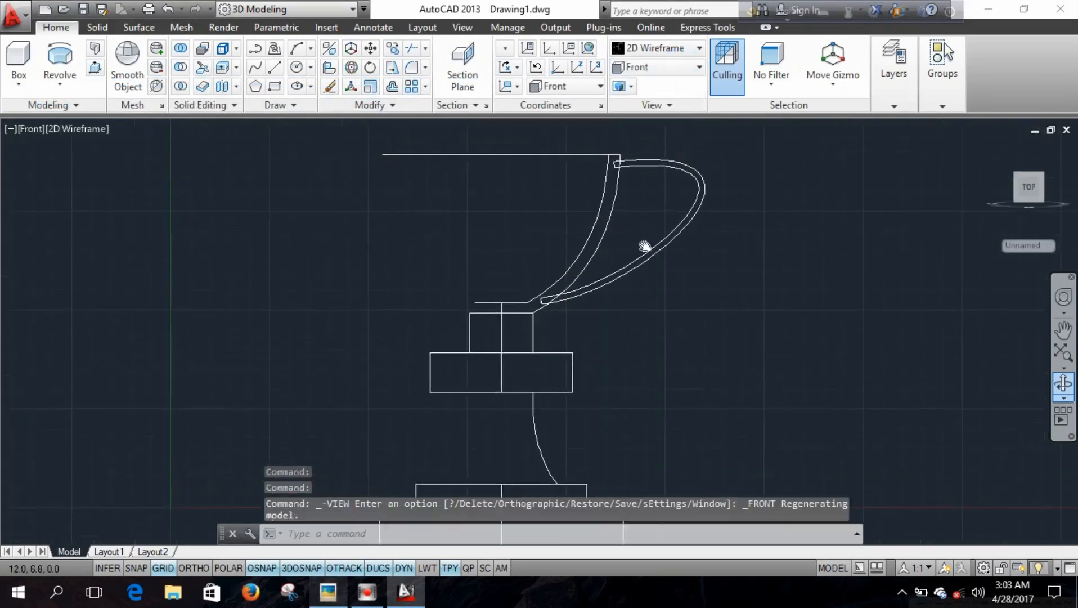
middle_click_drag(644, 333, 632, 343)
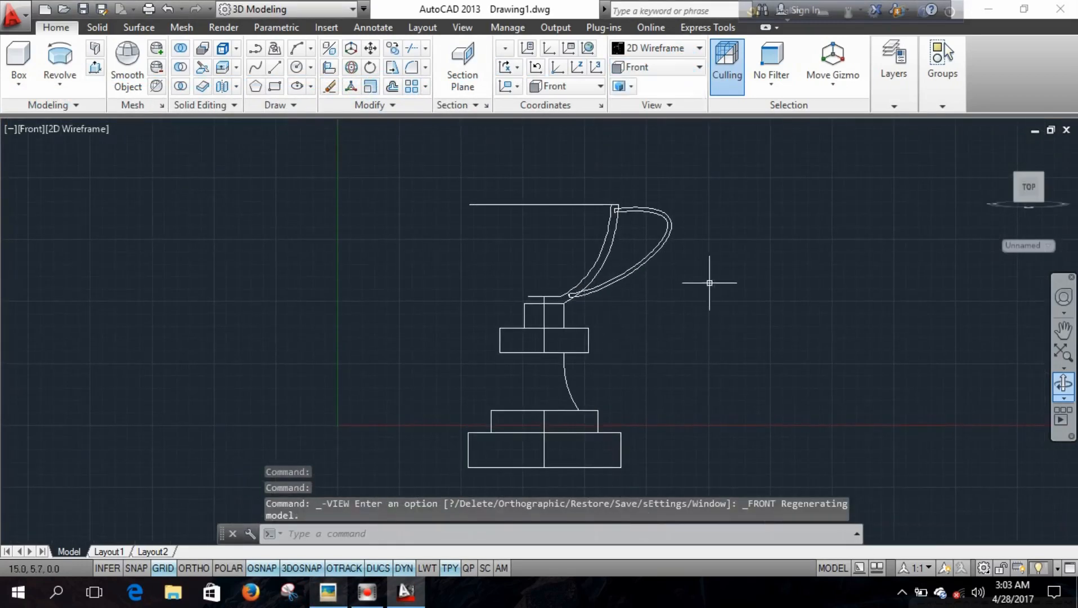
middle_click_drag(722, 243, 672, 251)
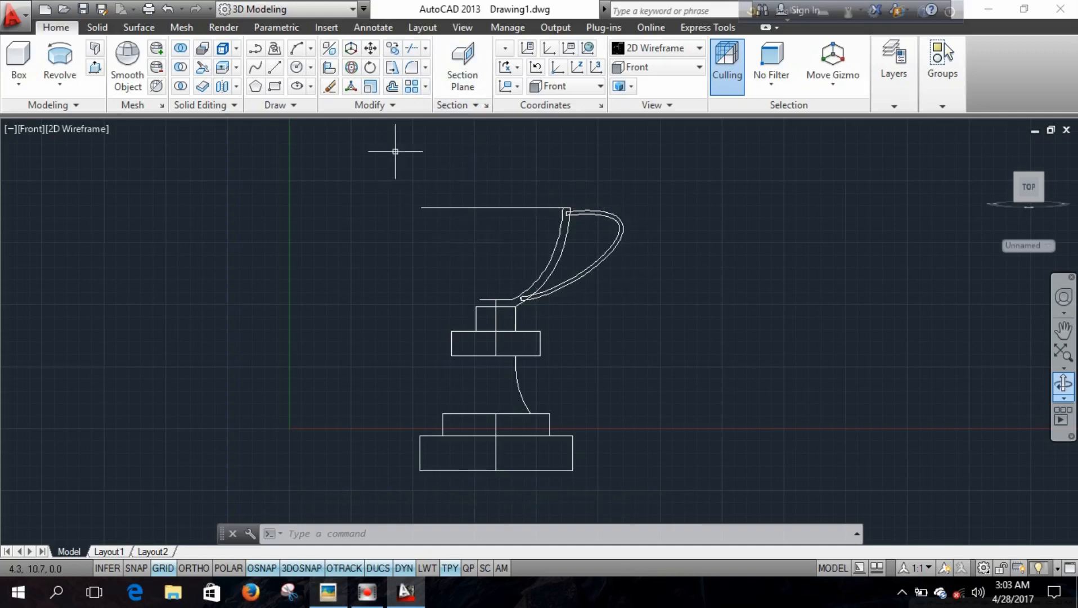
left_click(275, 67)
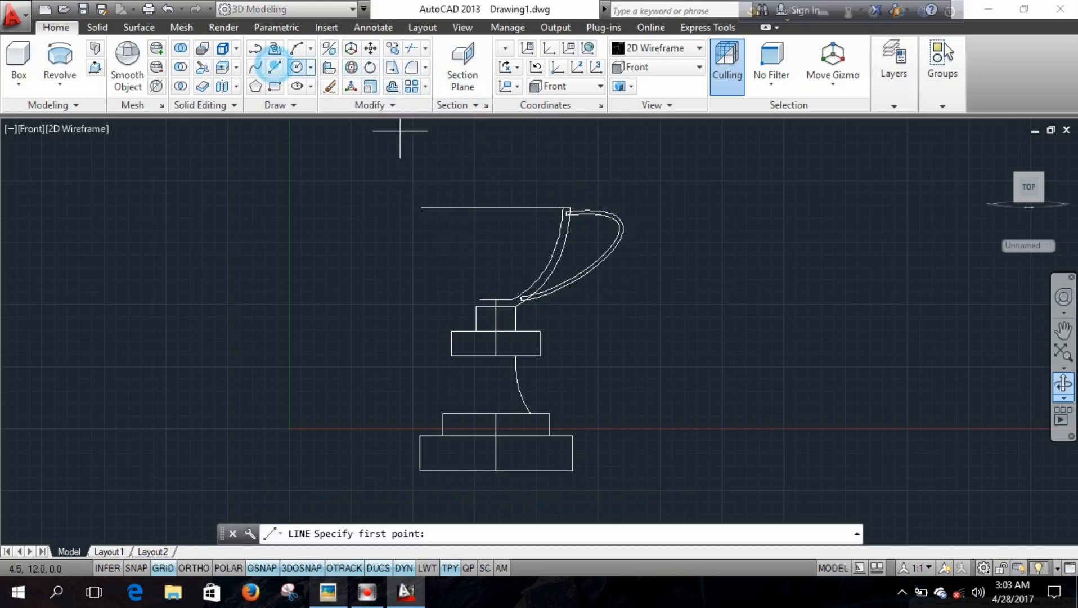
left_click(496, 208)
left_click(496, 504)
right_click(497, 505)
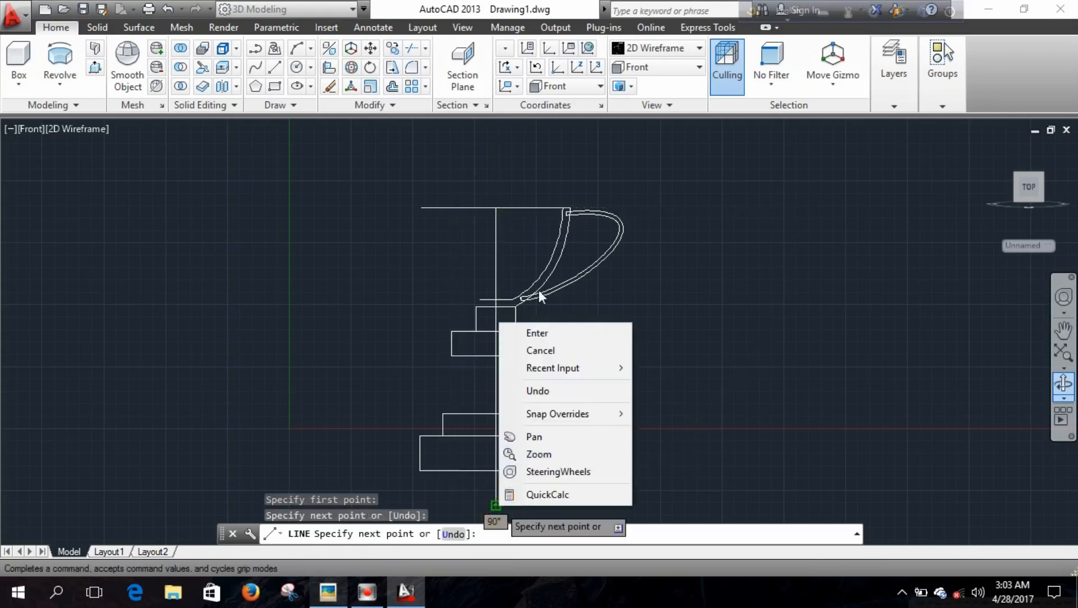
left_click(541, 332)
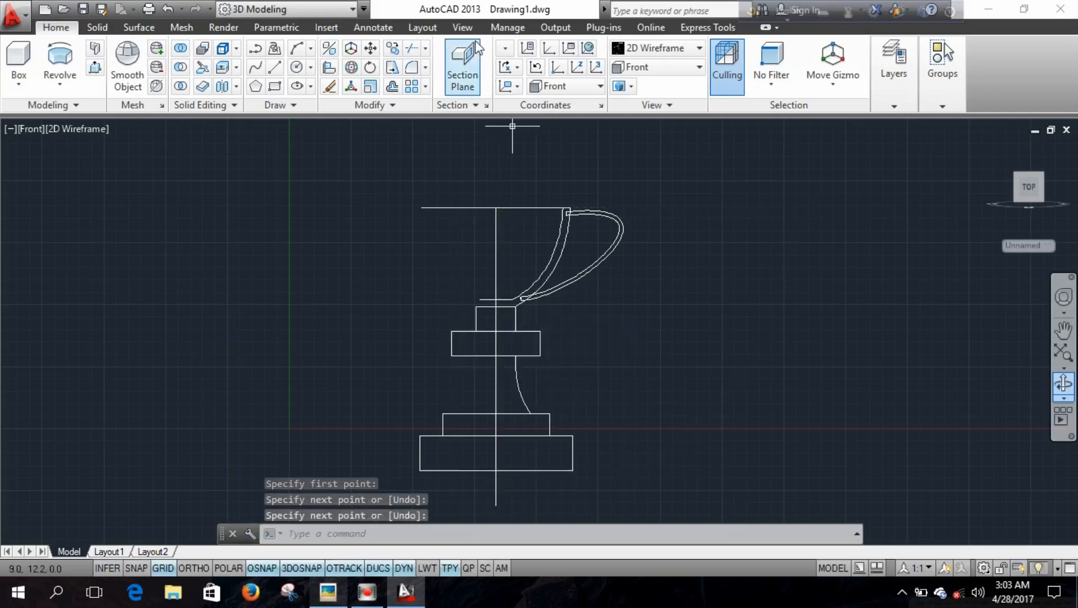
Mirror the swept handle about the vertical centre line, keeping the original, and erase the centre line.
left_click(372, 106)
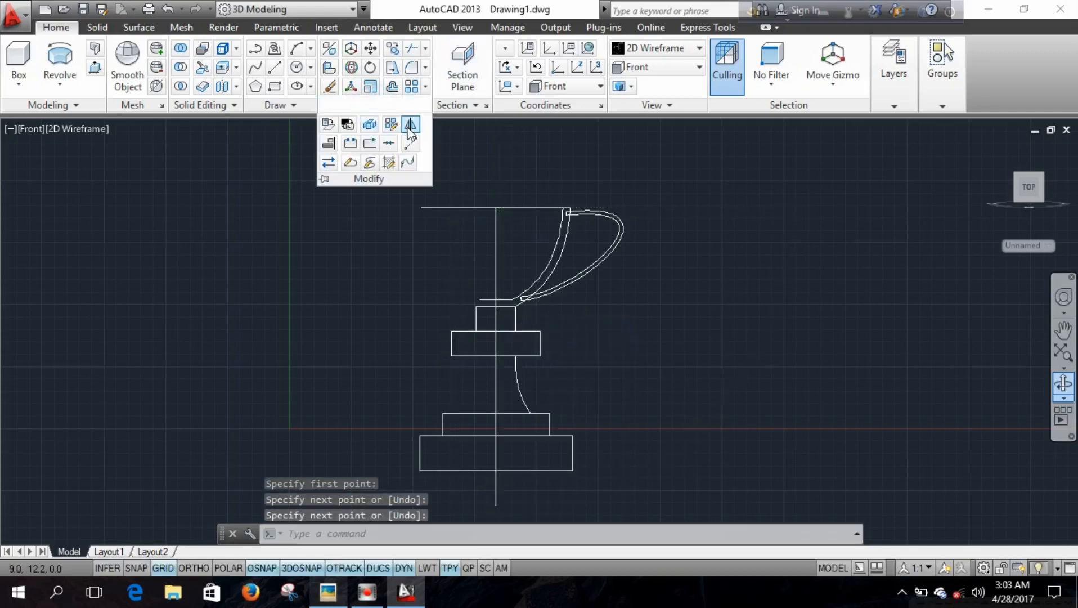
left_click(409, 126)
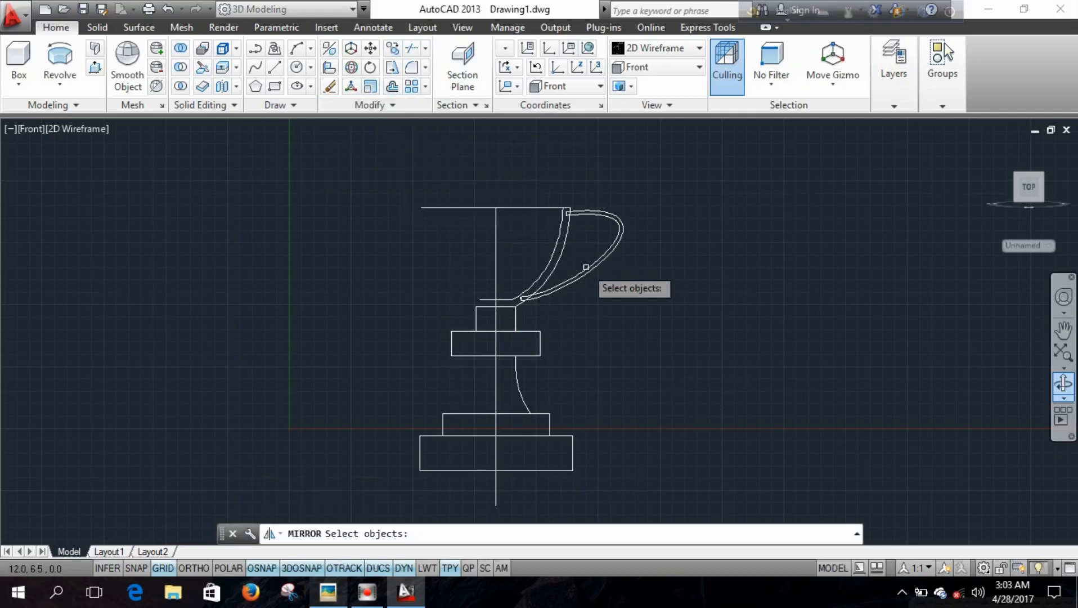
left_click(592, 267)
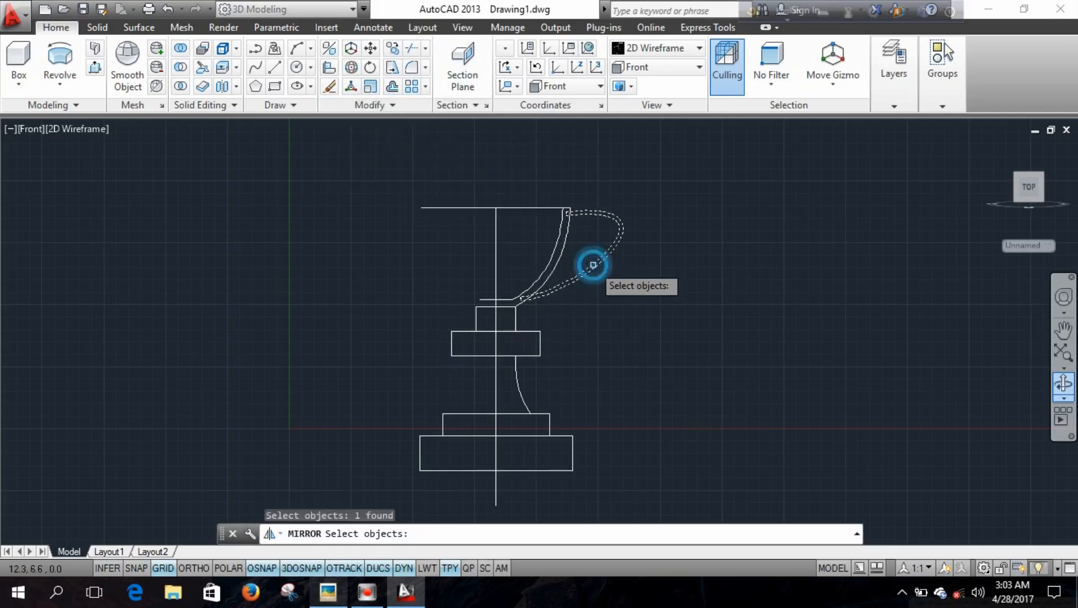
key("Return")
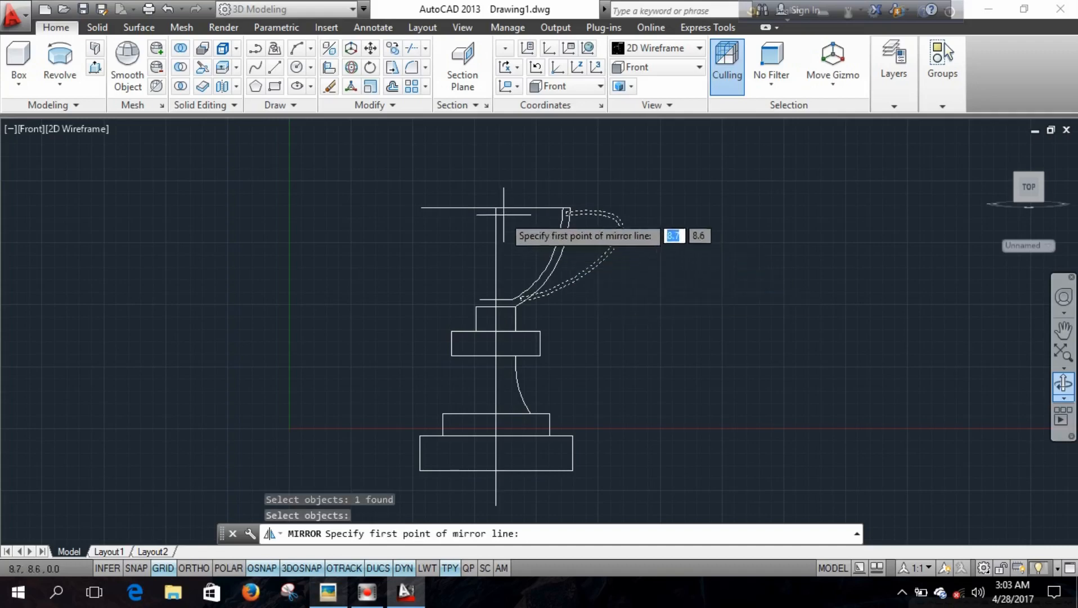
left_click(495, 207)
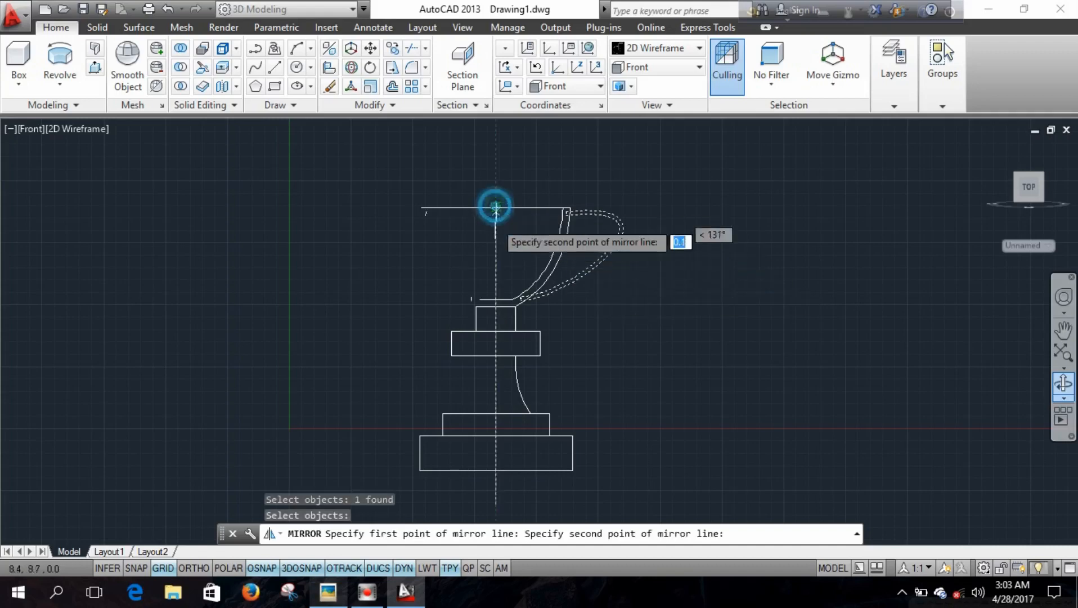
left_click(497, 505)
right_click(497, 505)
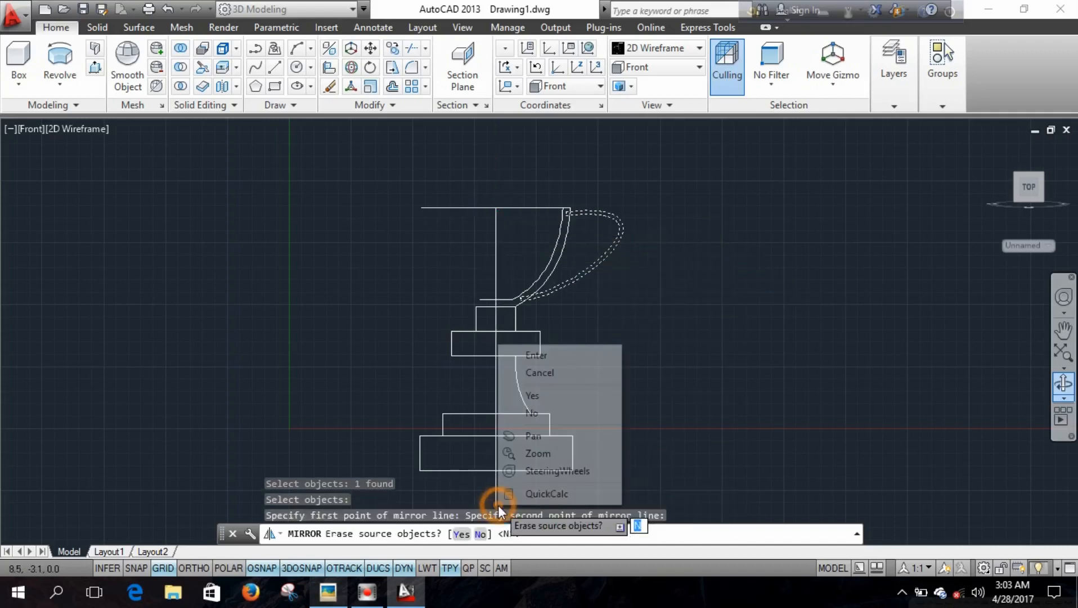
left_click(547, 355)
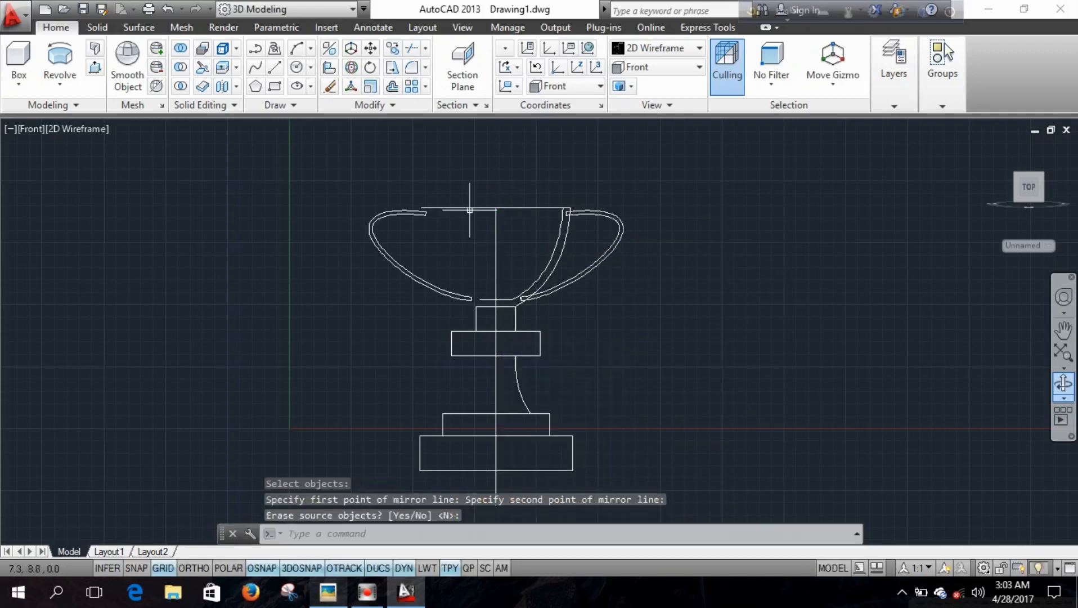
left_click(495, 247)
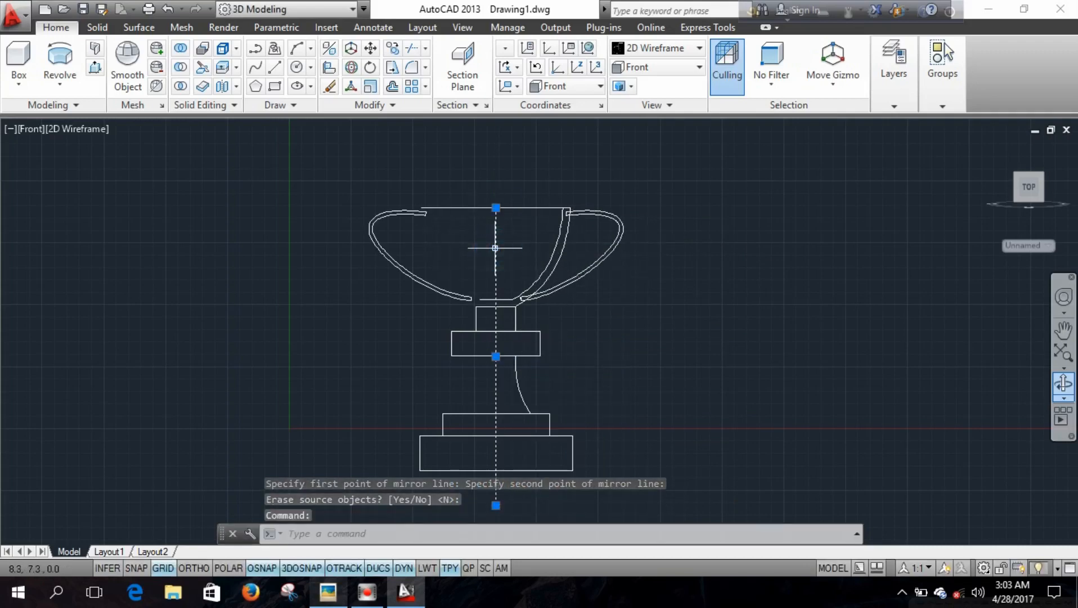
key("Delete")
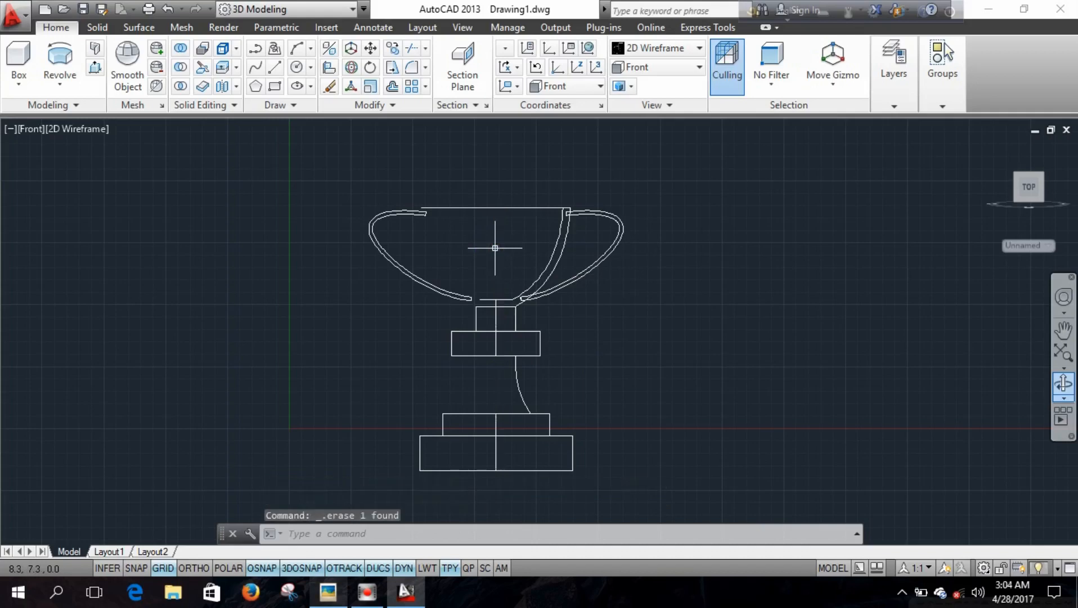
Show the trophy in the SW Isometric view with the Realistic visual style.
left_click(655, 62)
left_click(645, 79)
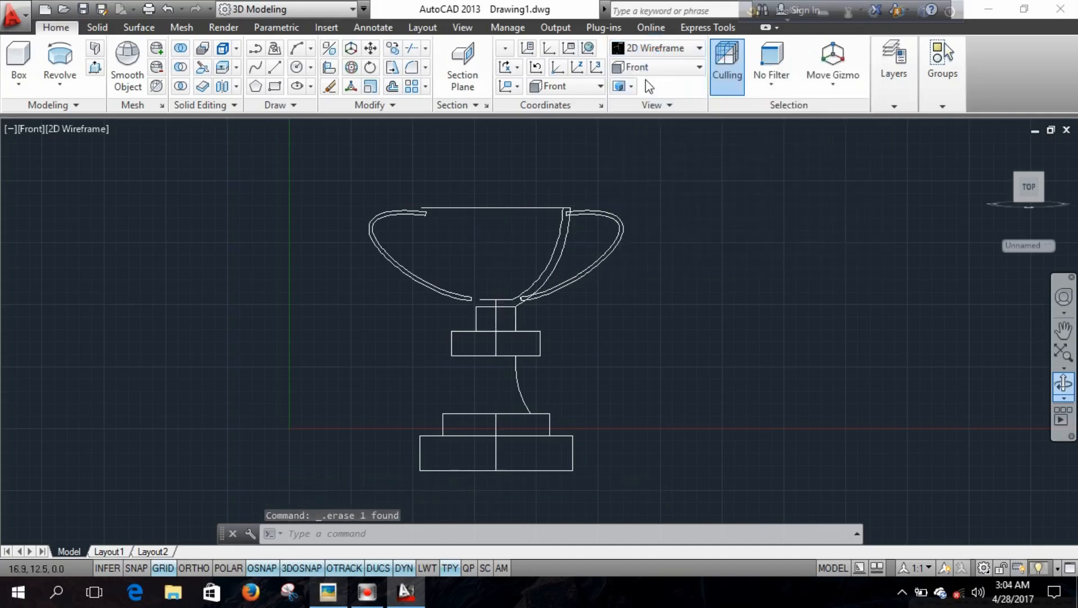
left_click(668, 69)
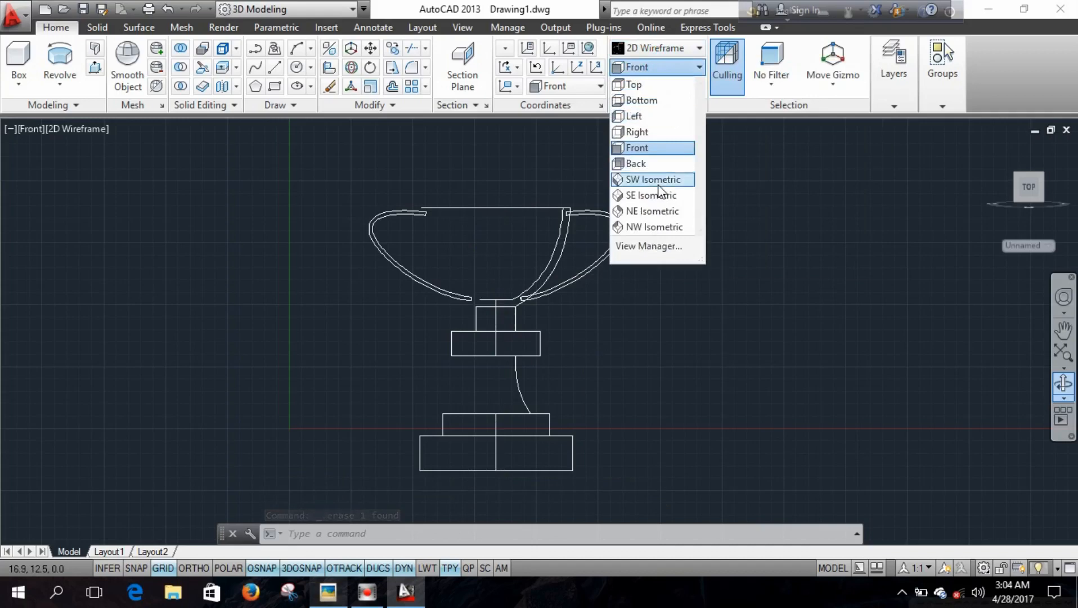
left_click(658, 176)
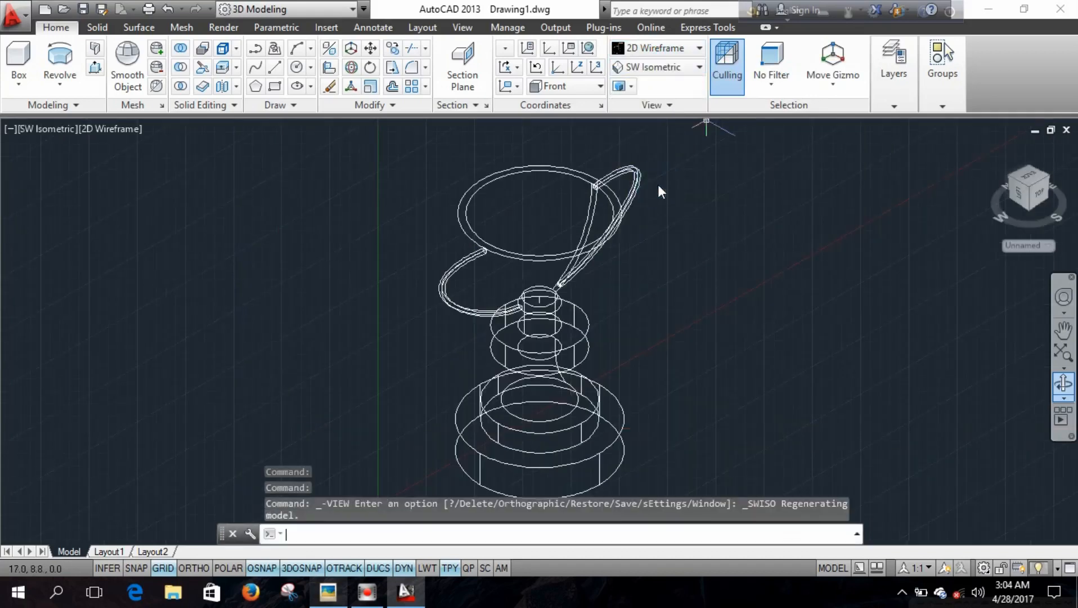
left_click(698, 50)
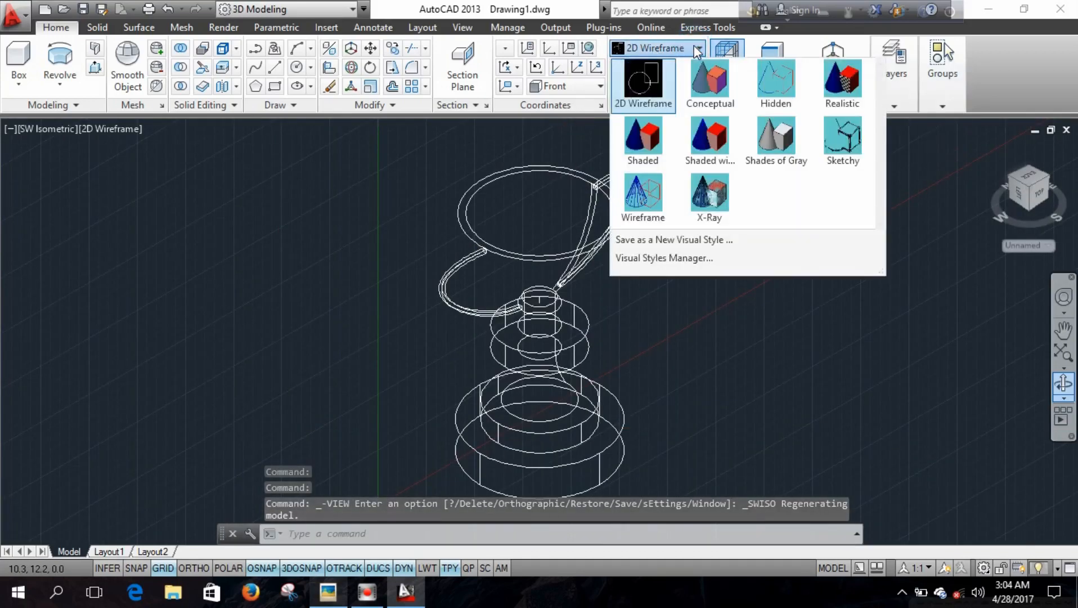
left_click(834, 103)
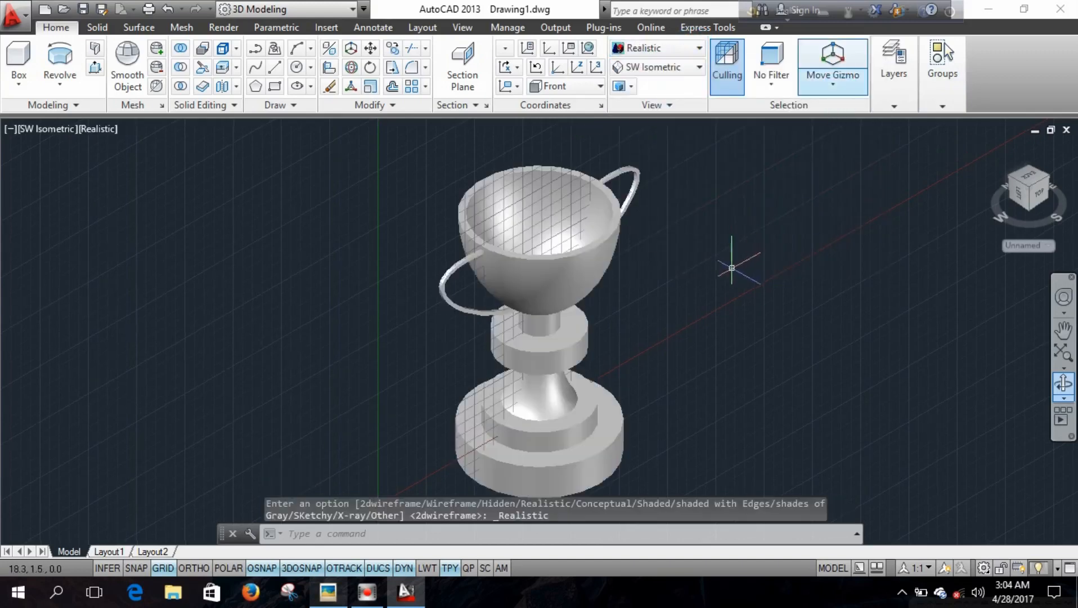
Orbit the shaded trophy to examine both handles, the bowl, the stem and the stepped base from nearer the front.
middle_click_drag(729, 265, 680, 272)
left_click(1063, 385)
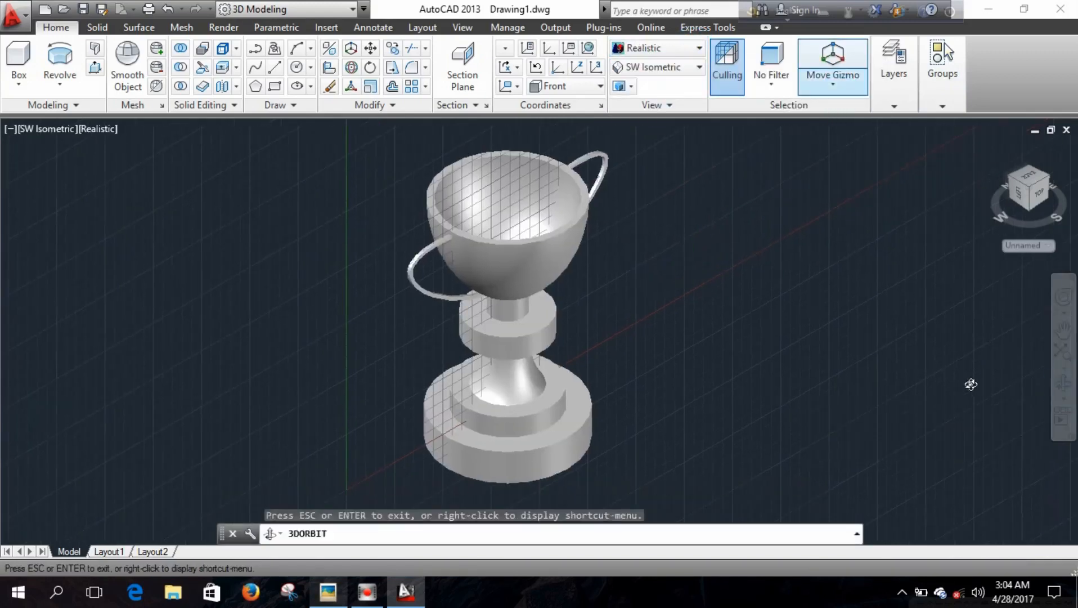
left_click_drag(970, 382, 918, 401)
key("Escape")
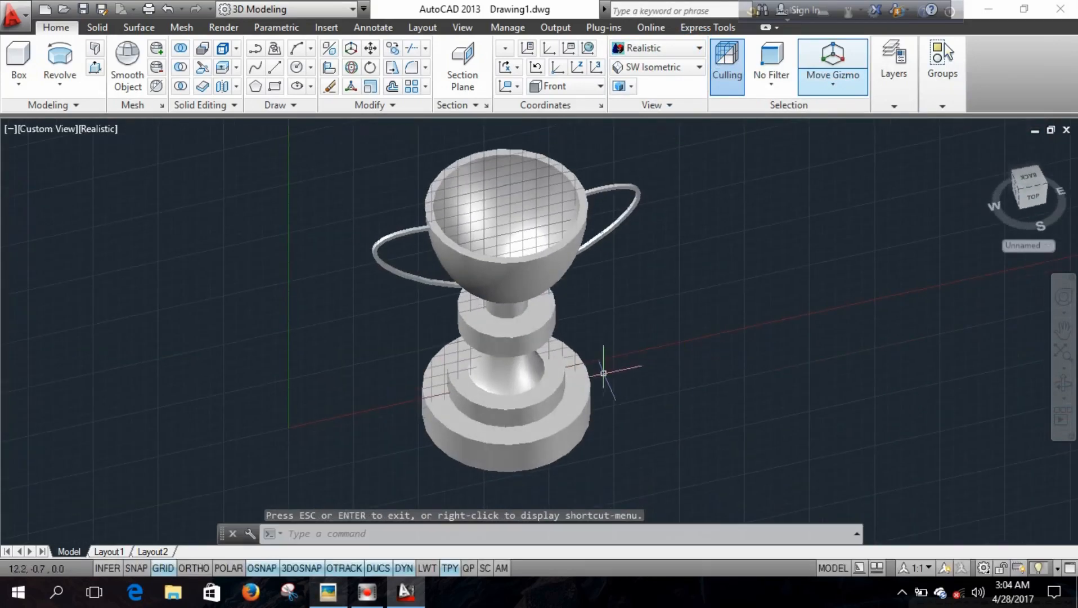
middle_click_drag(557, 331, 570, 333)
scroll(570, 333, "up", 2)
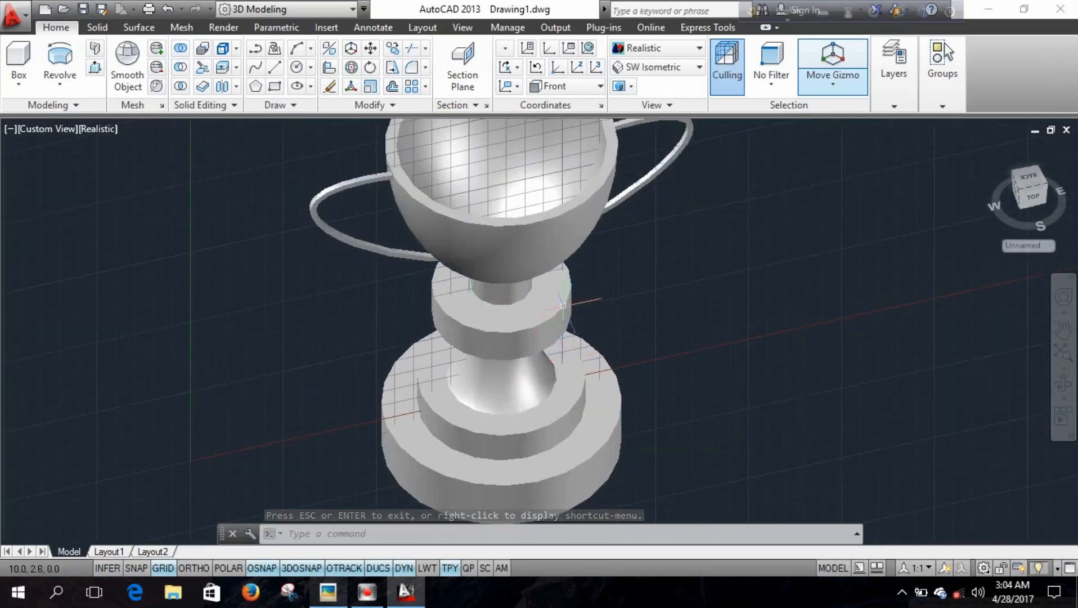
scroll(657, 311, "down", 3)
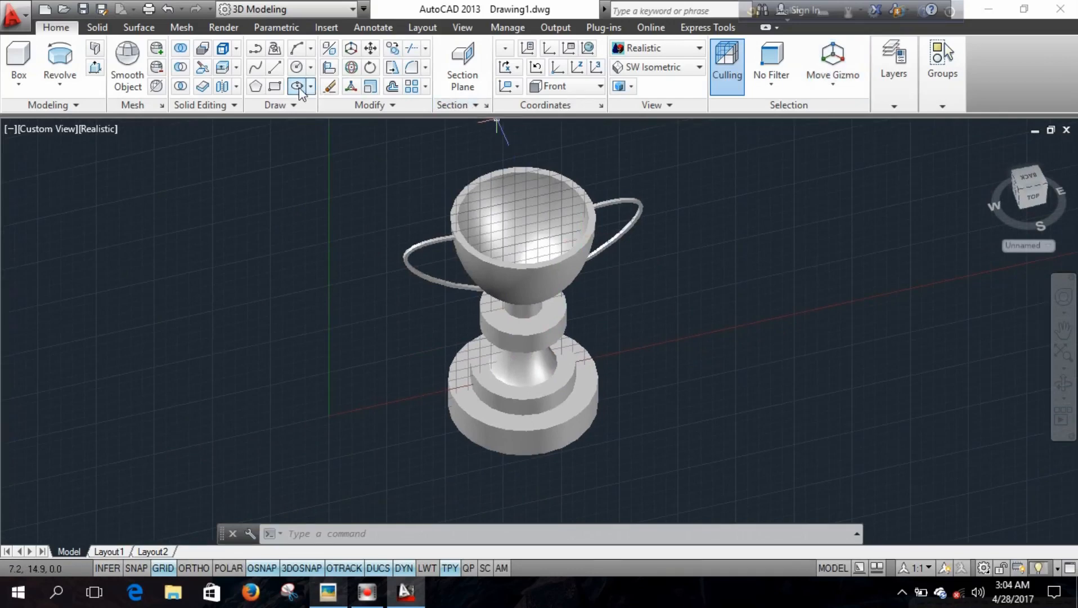
Fillet the upper outer edge of the disc below the bowl with a radius of 0.2.
left_click(98, 28)
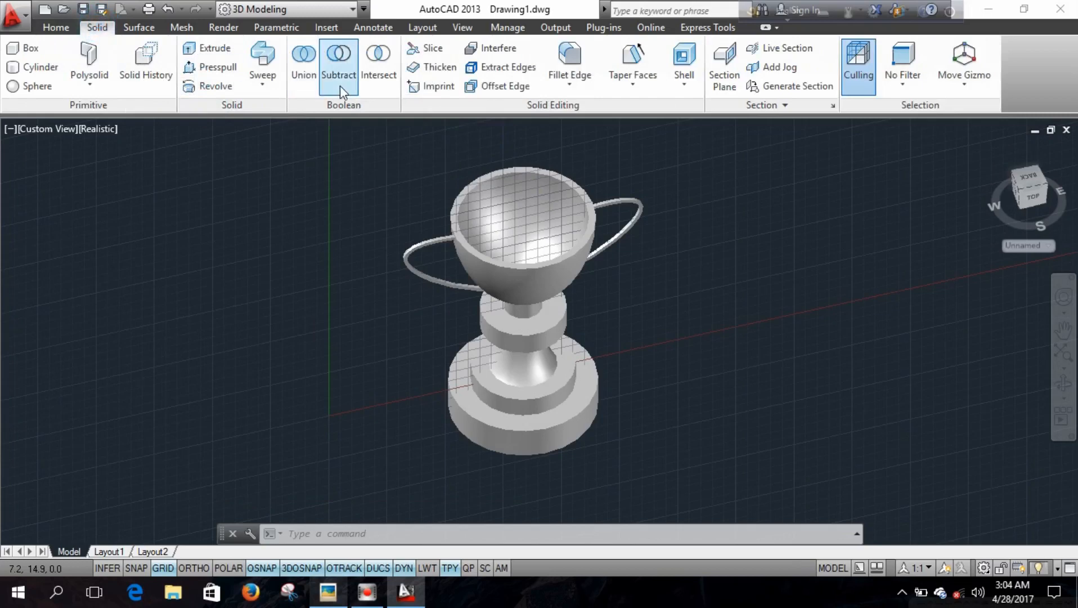
left_click(570, 85)
left_click(581, 108)
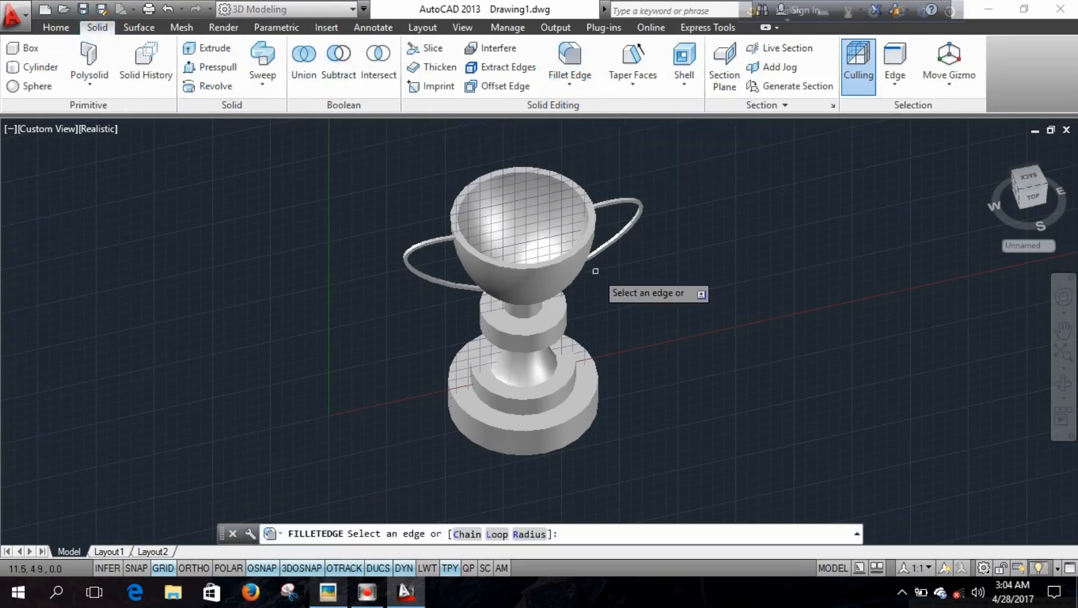
scroll(592, 438, "up", 2)
left_click(522, 535)
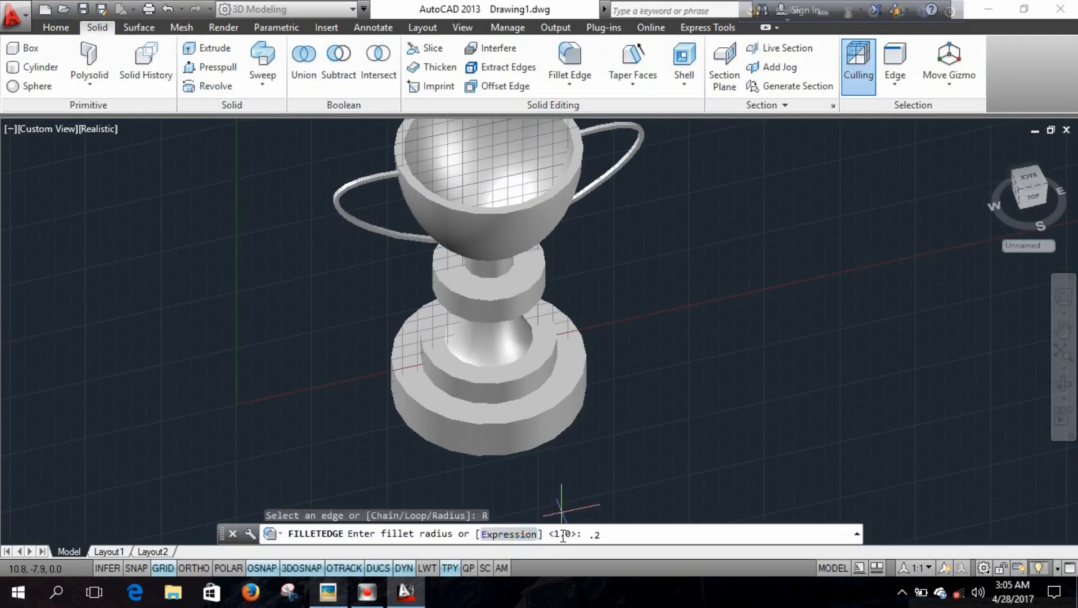
key("Return")
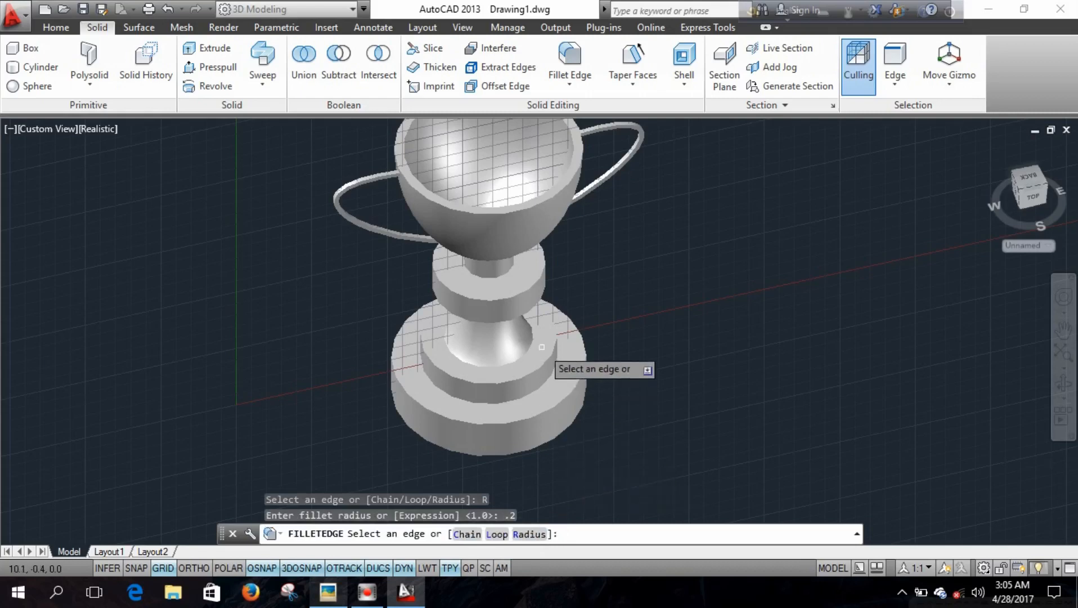
left_click(520, 291)
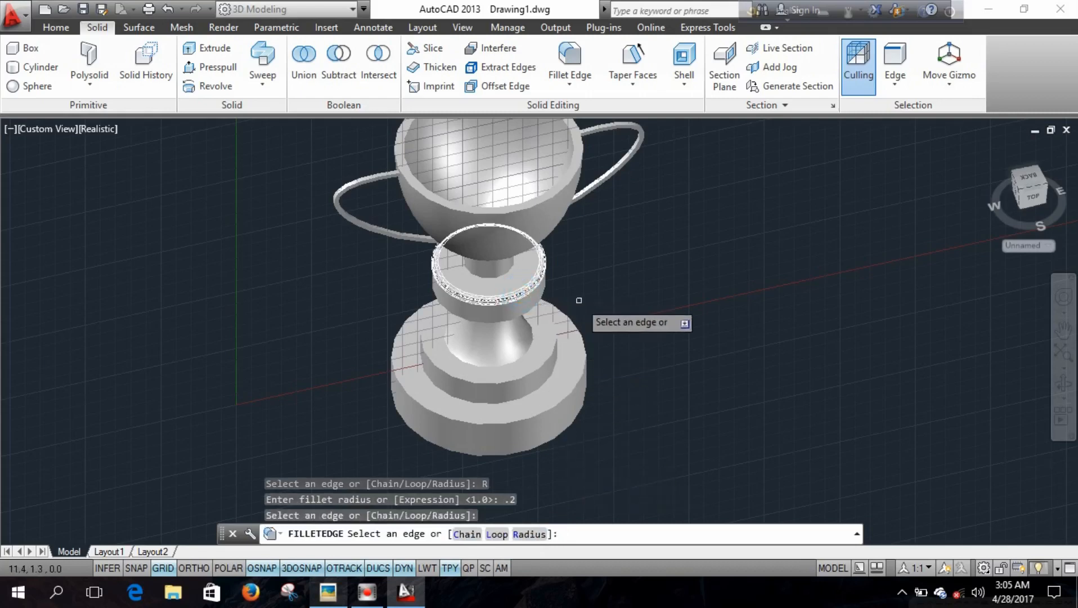
key("Return")
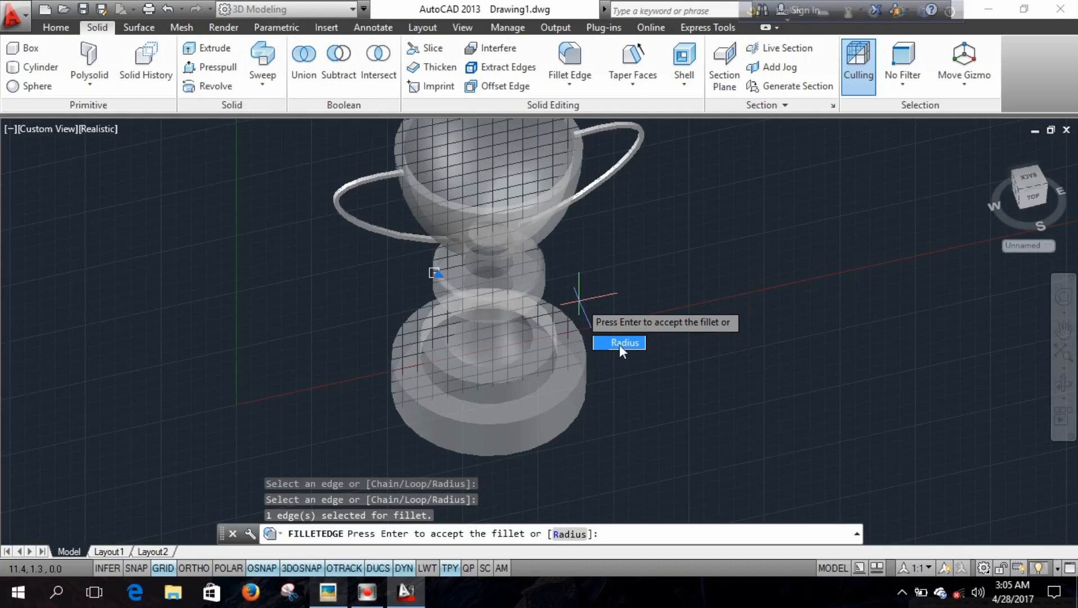
key("Return")
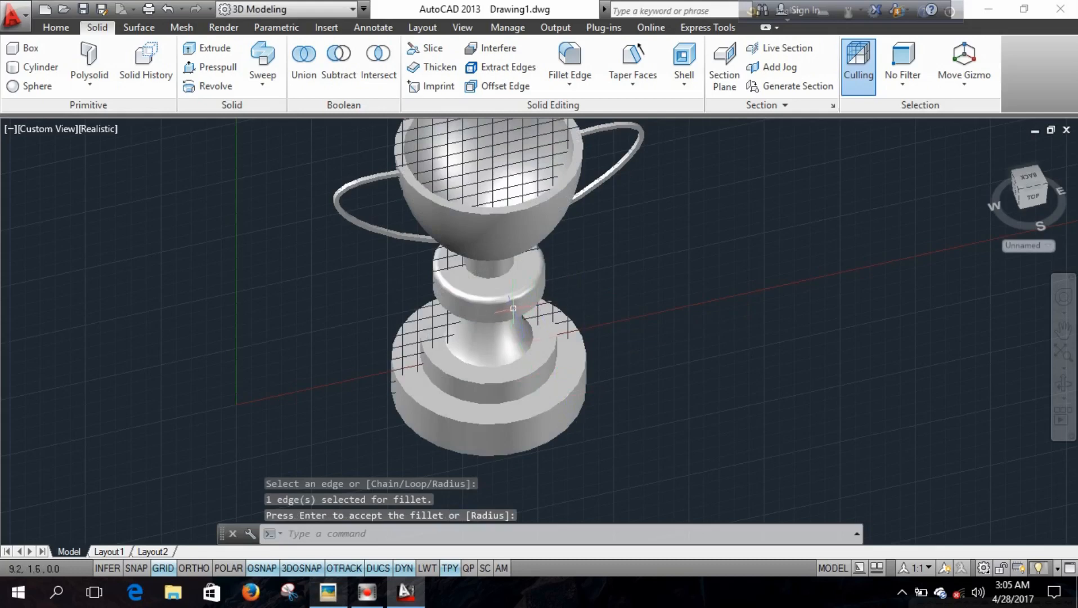
Fillet the top outer edge of the base's smaller upper step with a radius of 0.2.
left_click(570, 68)
left_click(529, 533)
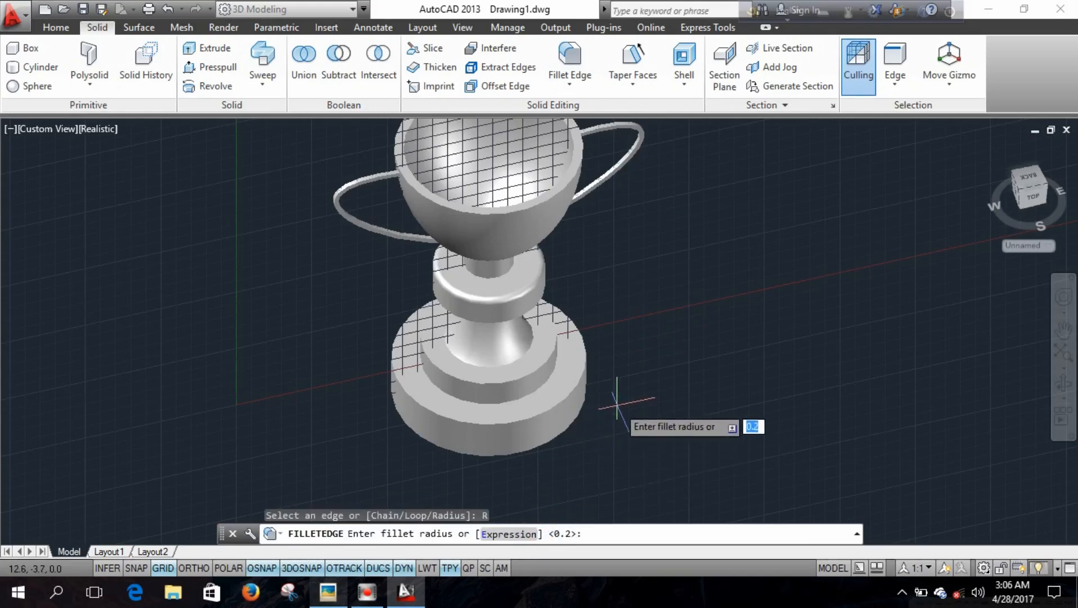
type(".2")
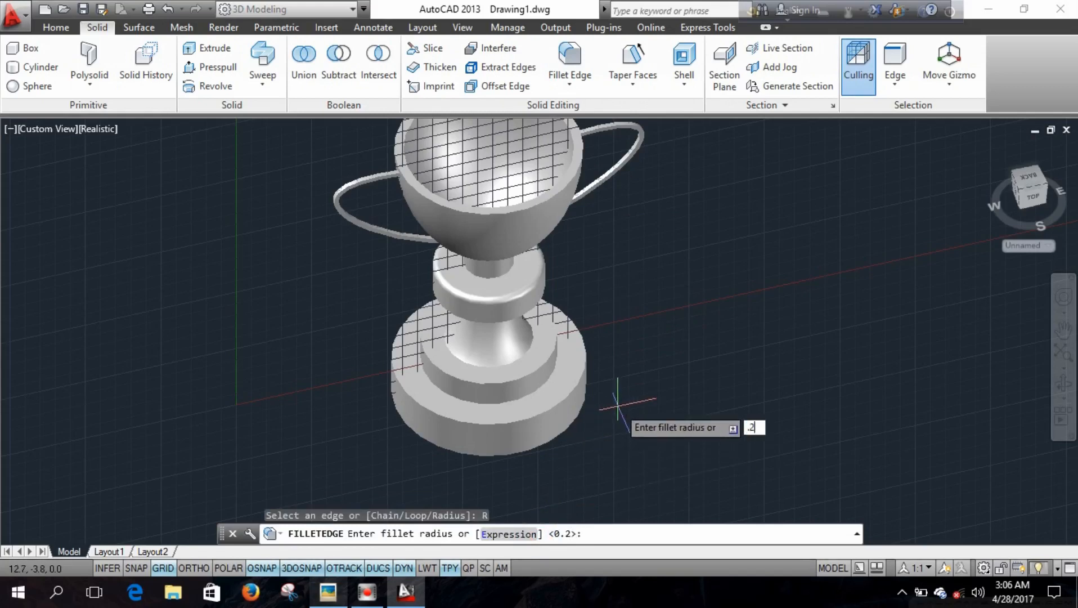
key("Return")
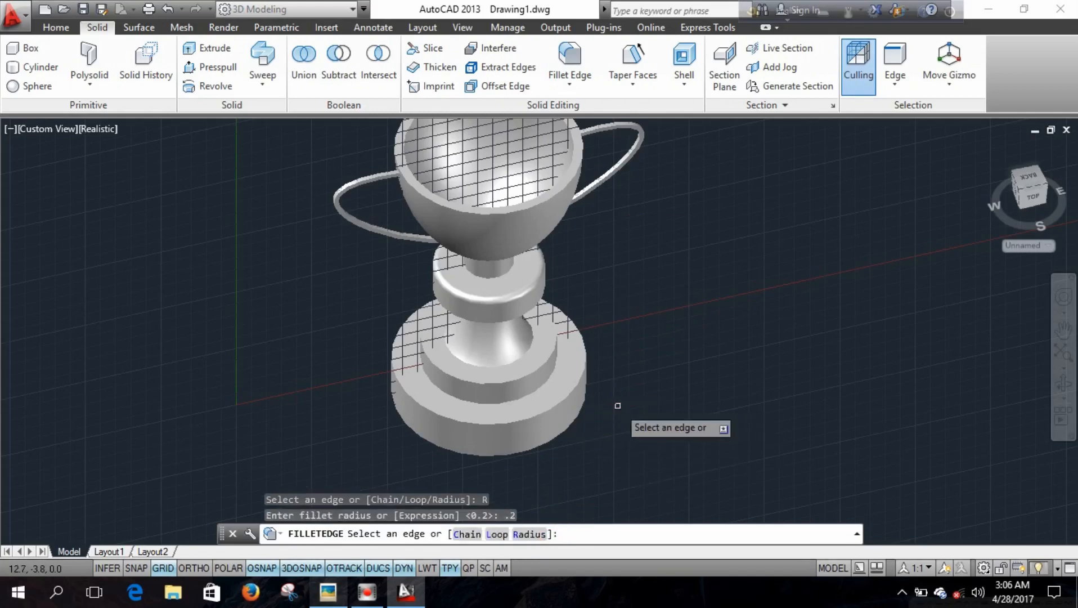
left_click(549, 359)
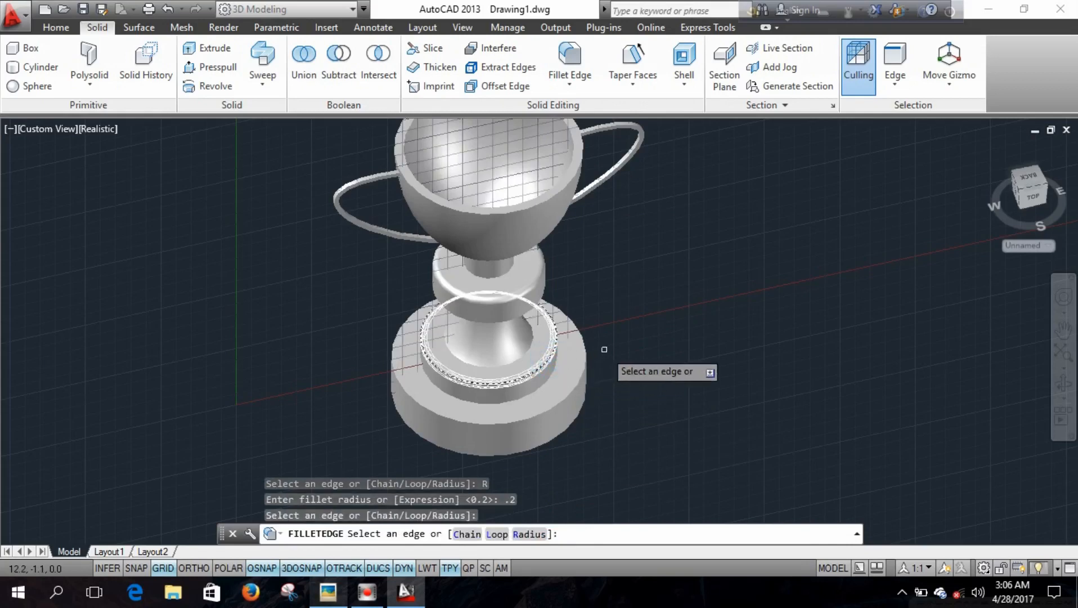
key("Return")
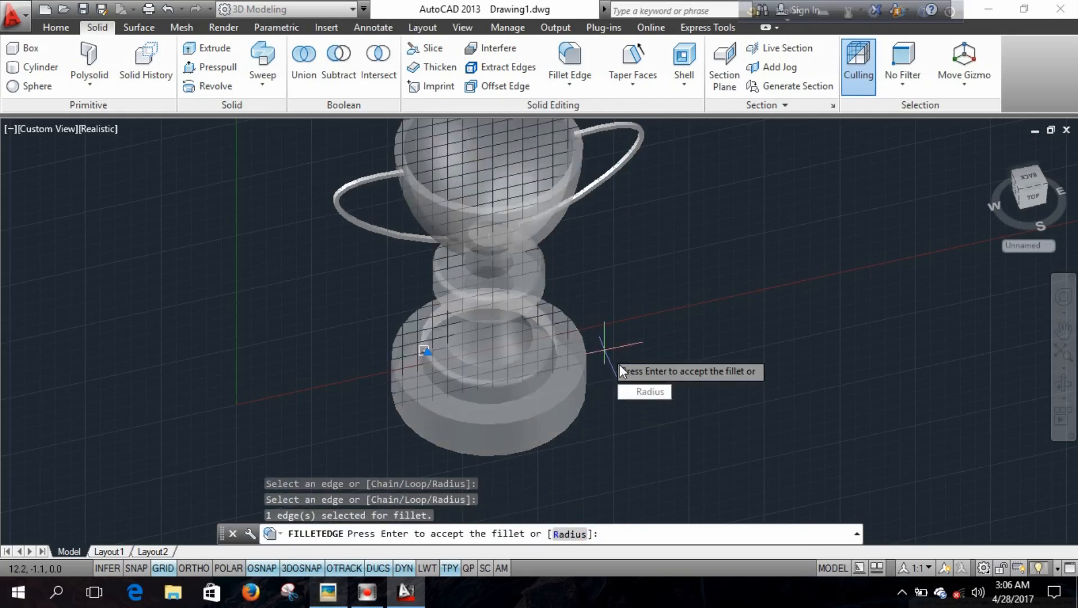
key("Return")
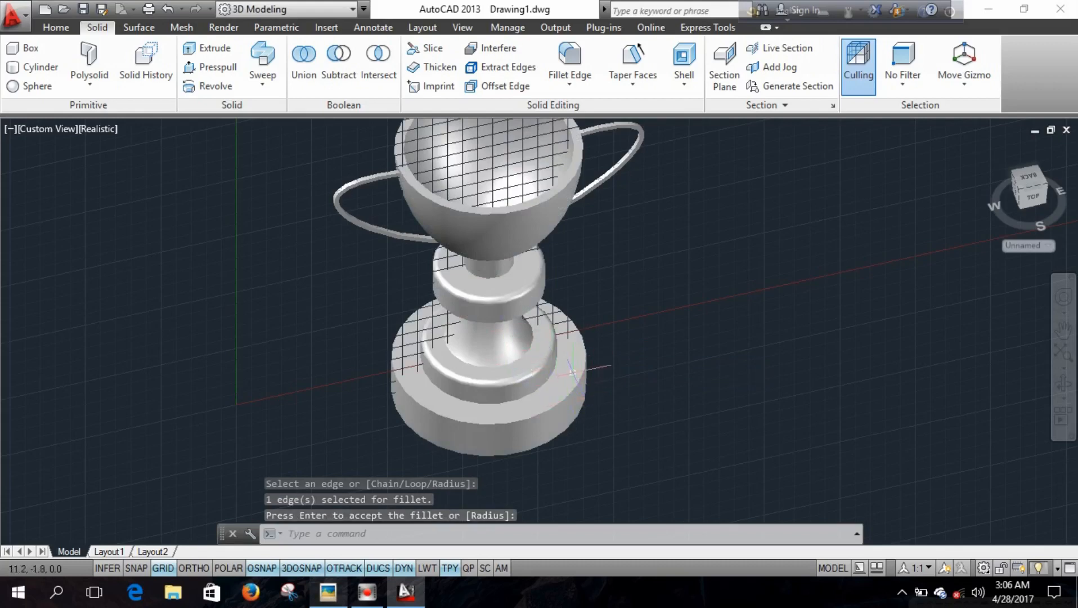
Fillet the top outer edge of the base's wide lowest step with a radius of 0.3.
left_click(569, 62)
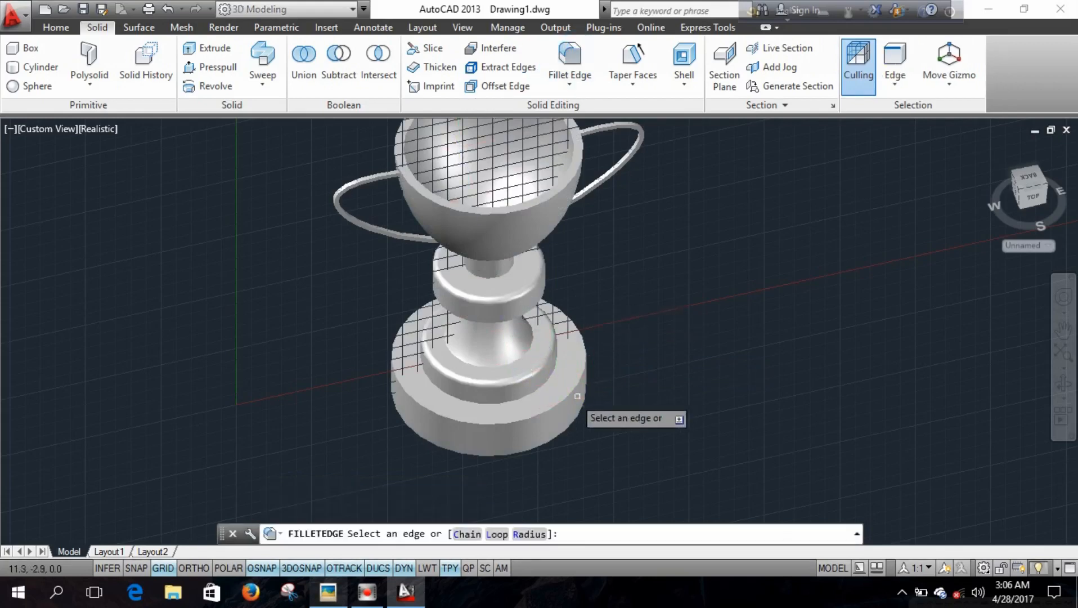
left_click(529, 533)
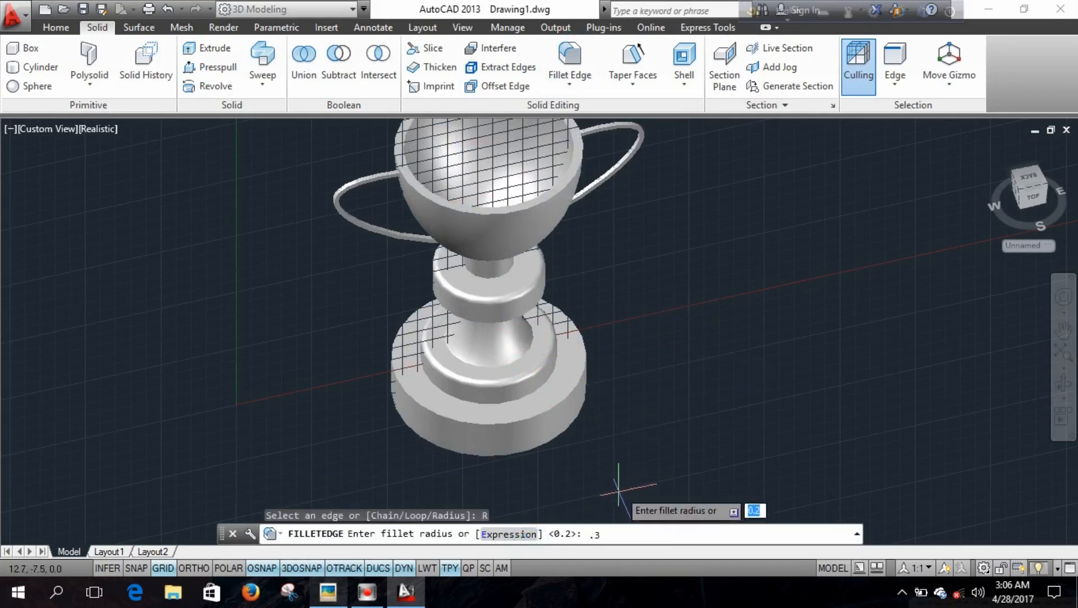
key("Return")
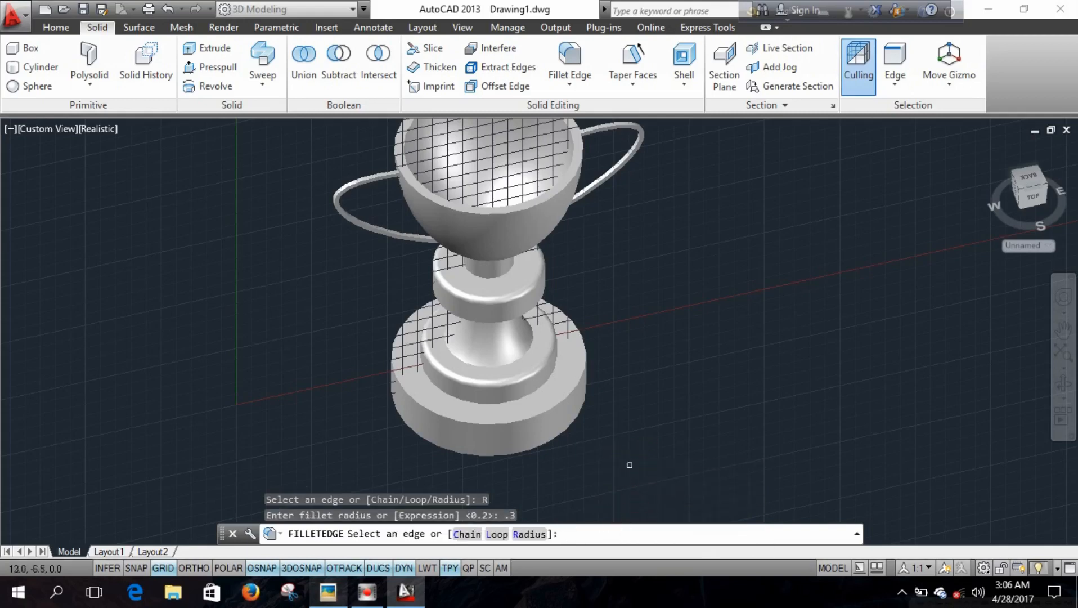
left_click(570, 392)
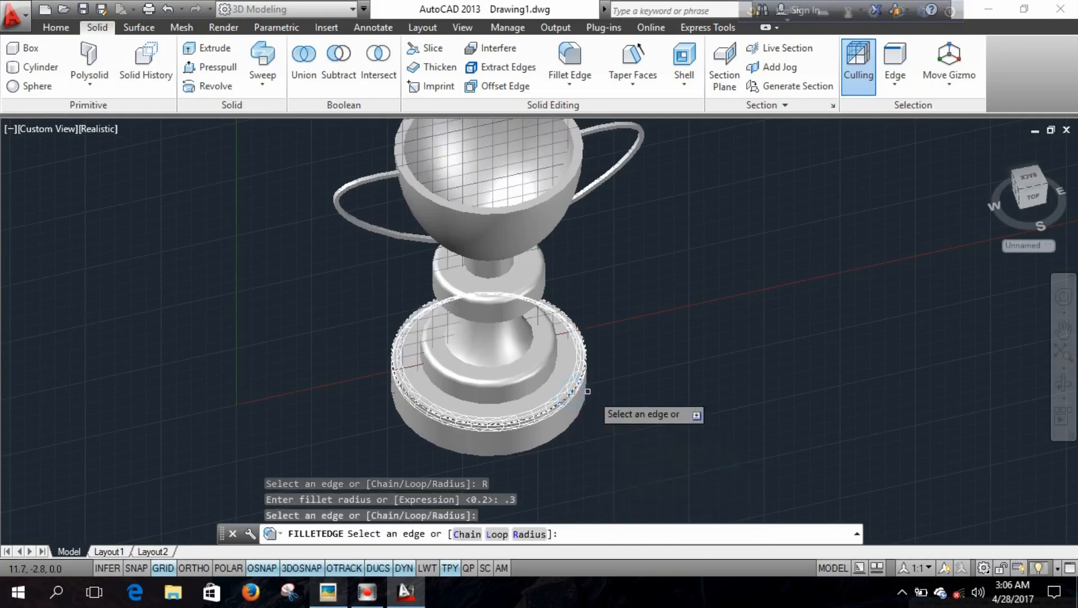
key("Return")
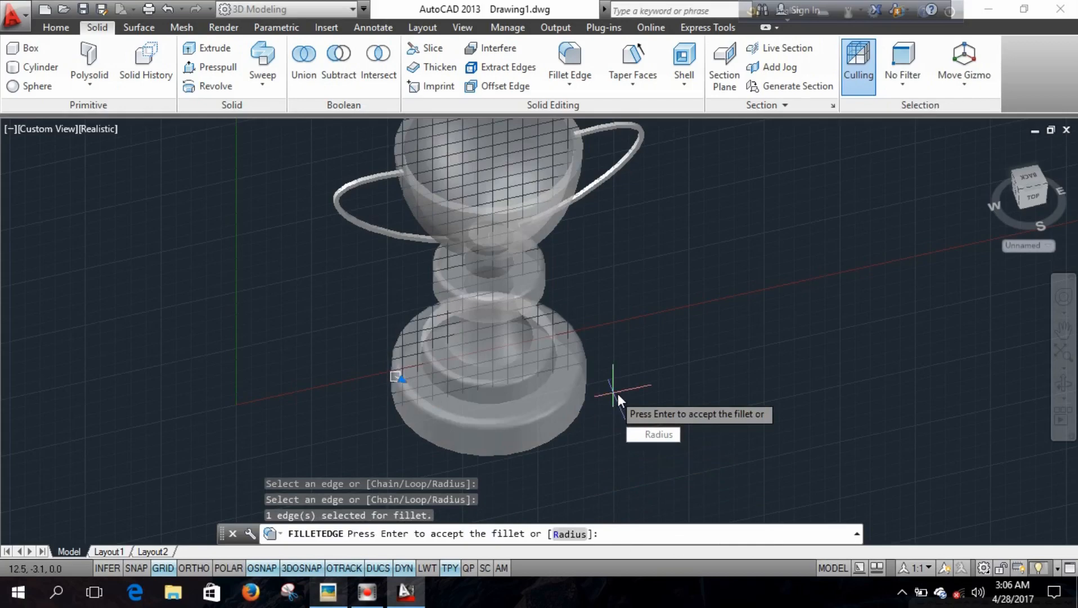
key("Return")
Orbit the trophy to a nearly frontal view to examine the filleted disc, both base steps and the handles.
middle_click_drag(661, 406, 650, 449)
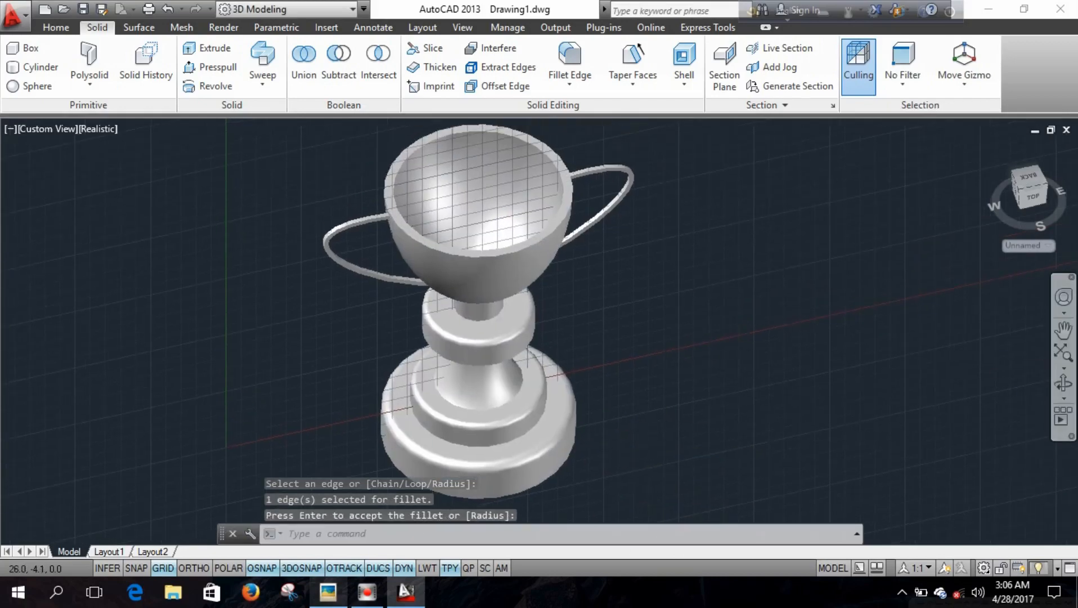
left_click(1064, 382)
left_click_drag(989, 392, 895, 365)
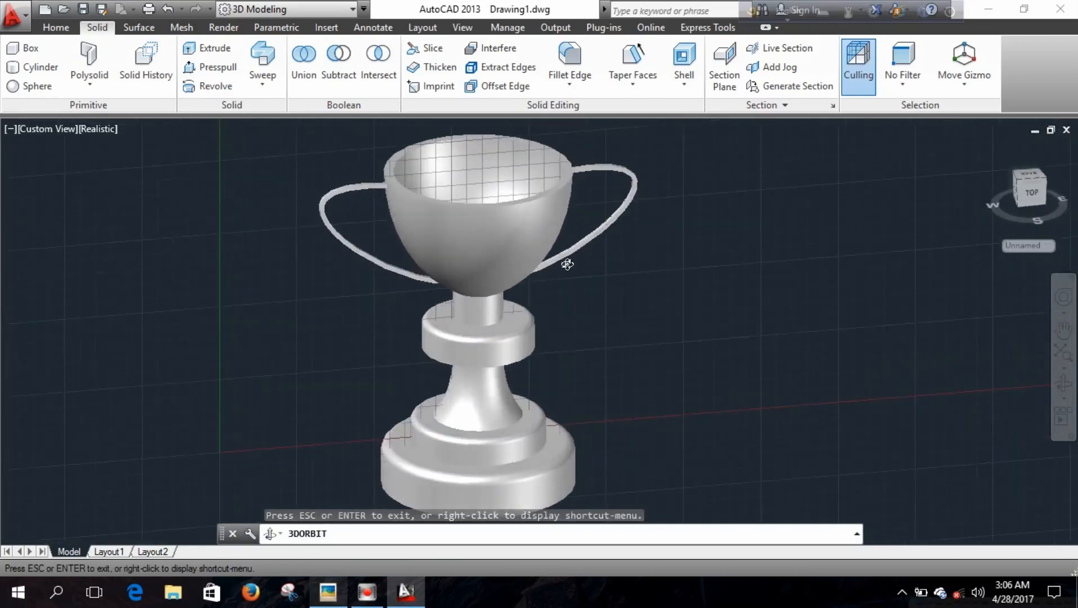
left_click_drag(516, 254, 553, 274)
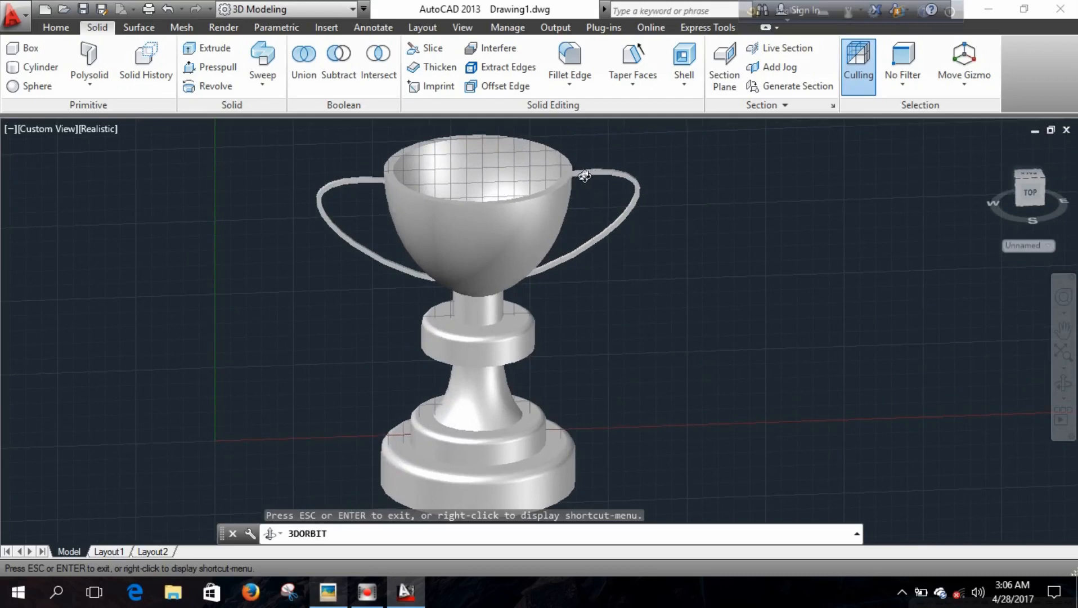
left_click_drag(585, 176, 583, 223)
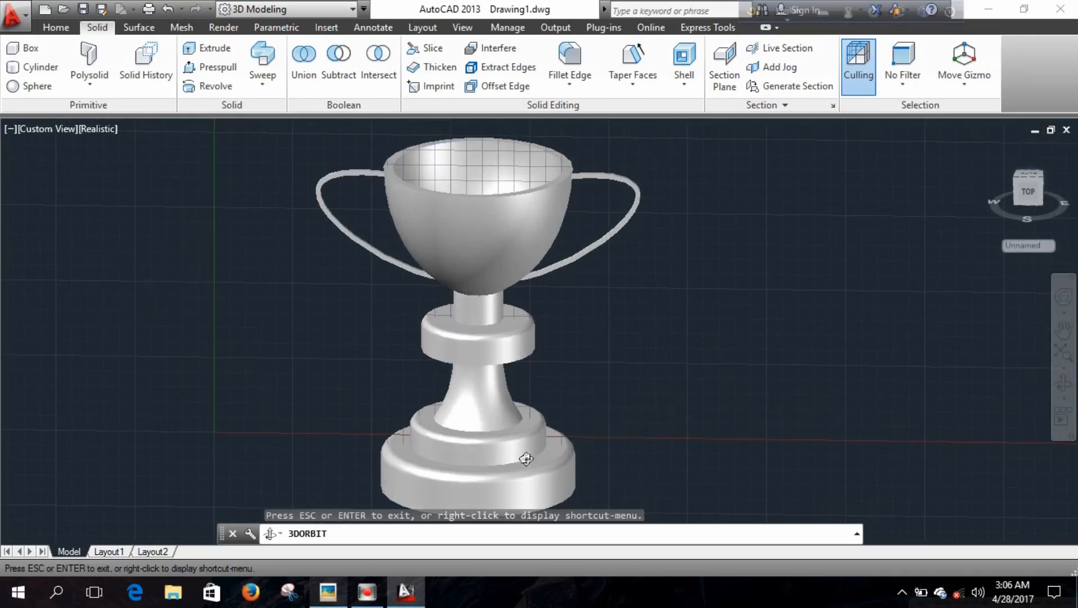